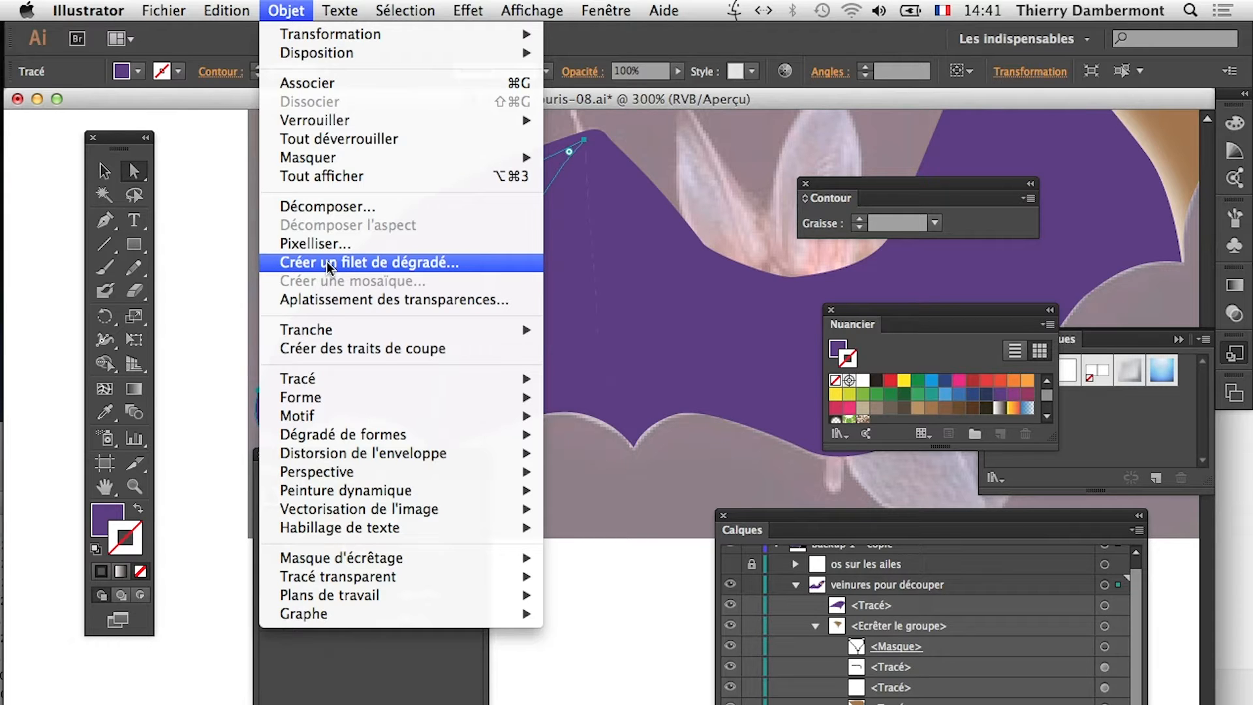
# Step: Convert the left wing section into a gradient mesh with 4 rows, 4 columns, Plat appearance and 100% intensity
pyautogui.click(431, 262)
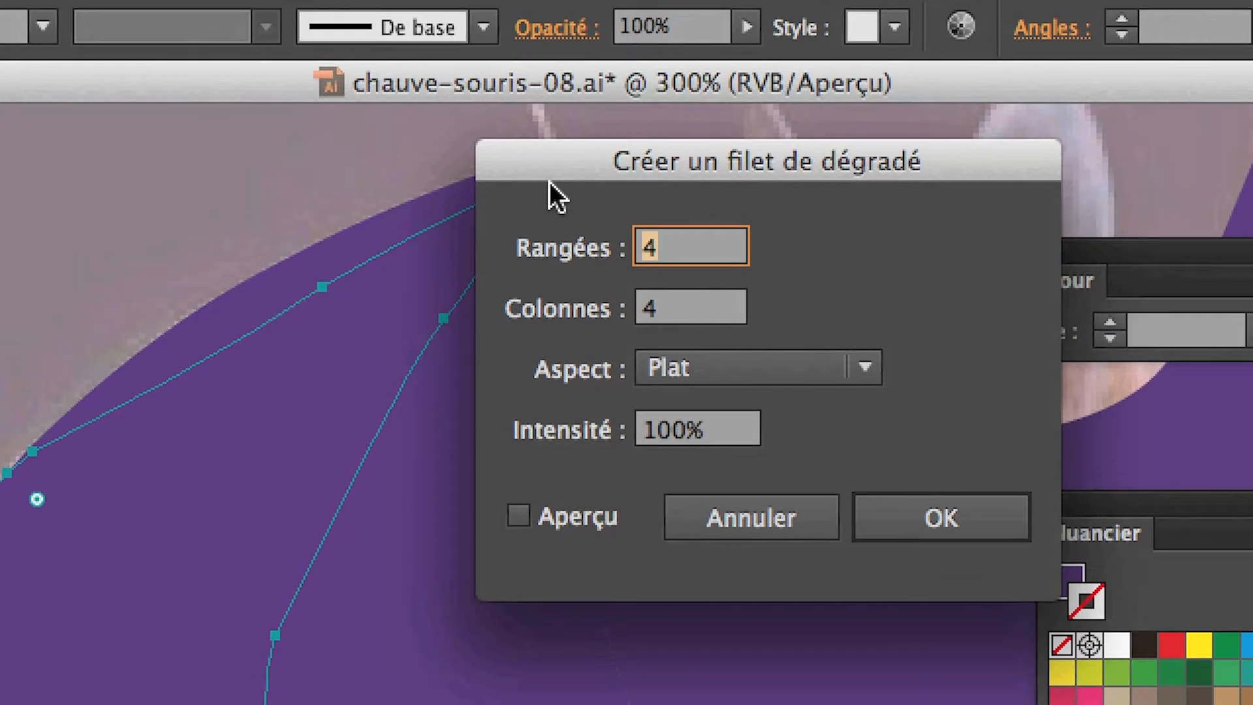
pyautogui.moveTo(549, 182); pyautogui.dragTo(717, 184)
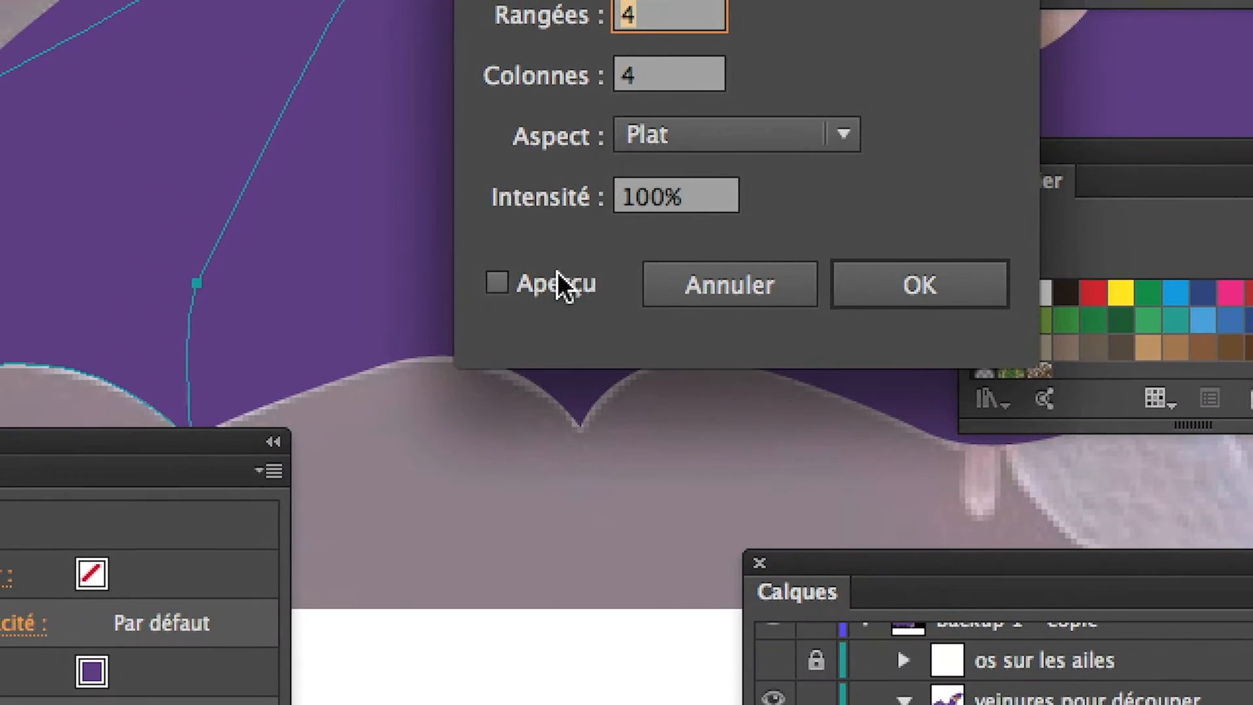
pyautogui.click(433, 508)
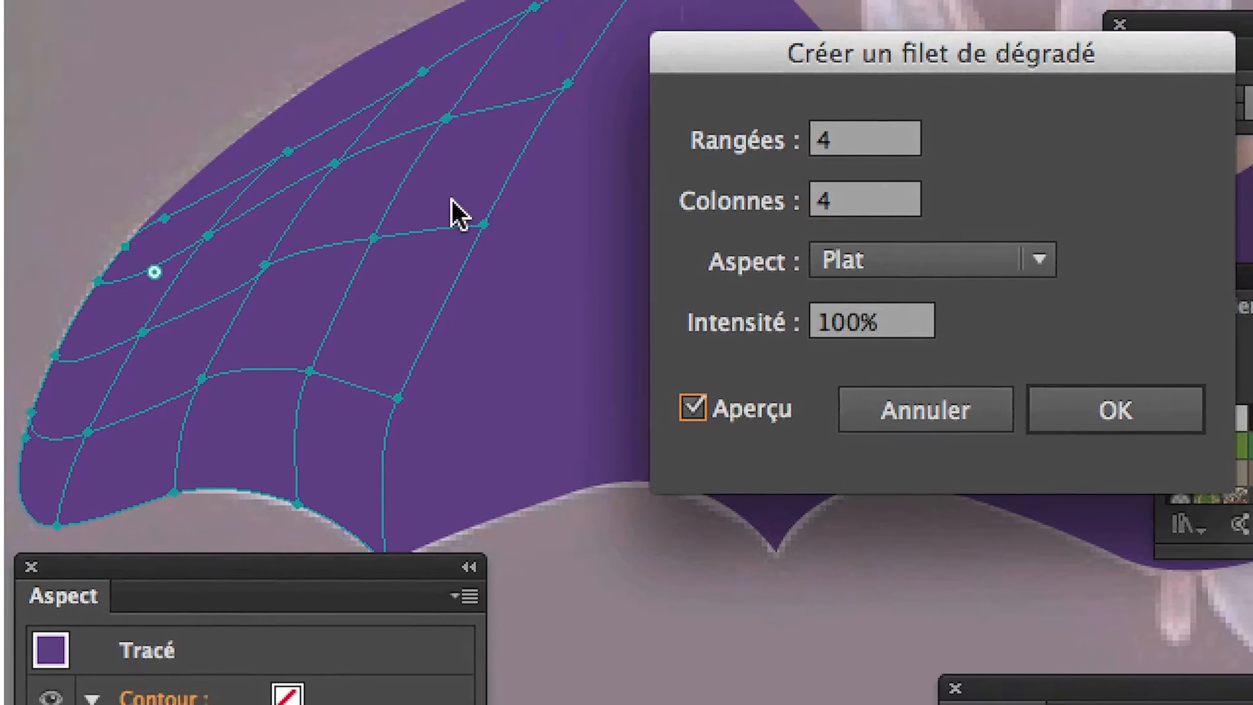
pyautogui.click(693, 410)
pyautogui.click(693, 410)
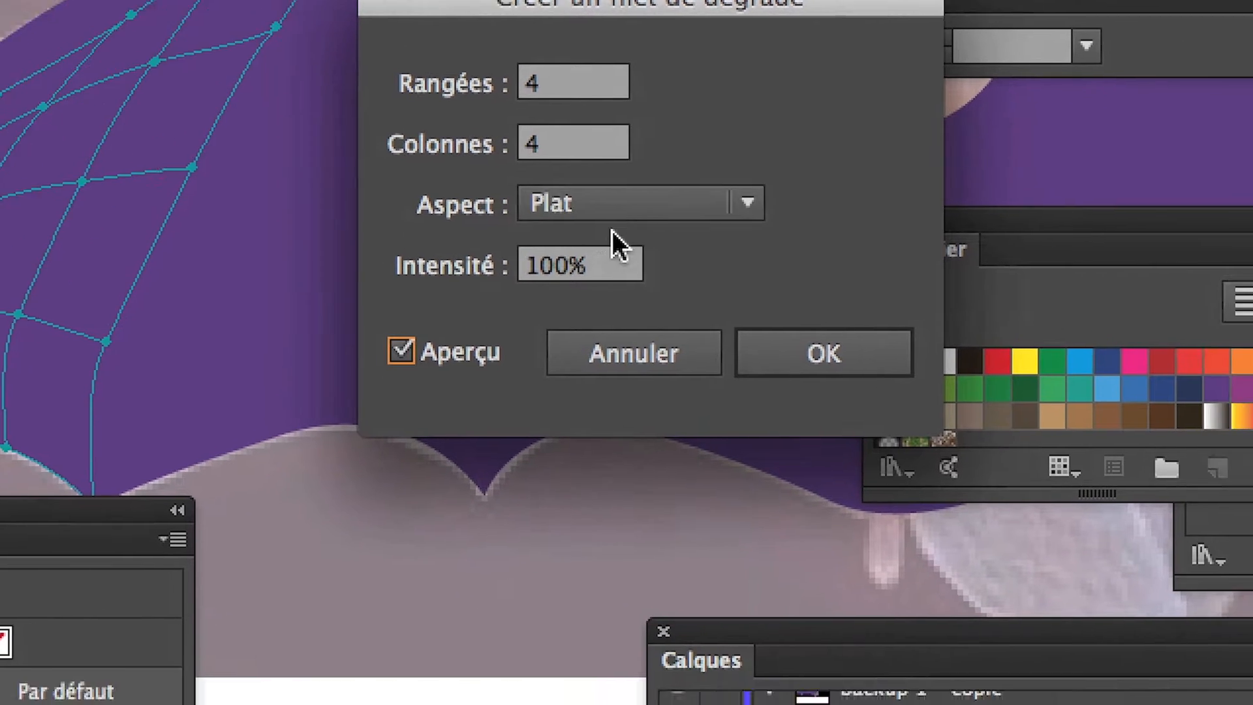
pyautogui.click(779, 353)
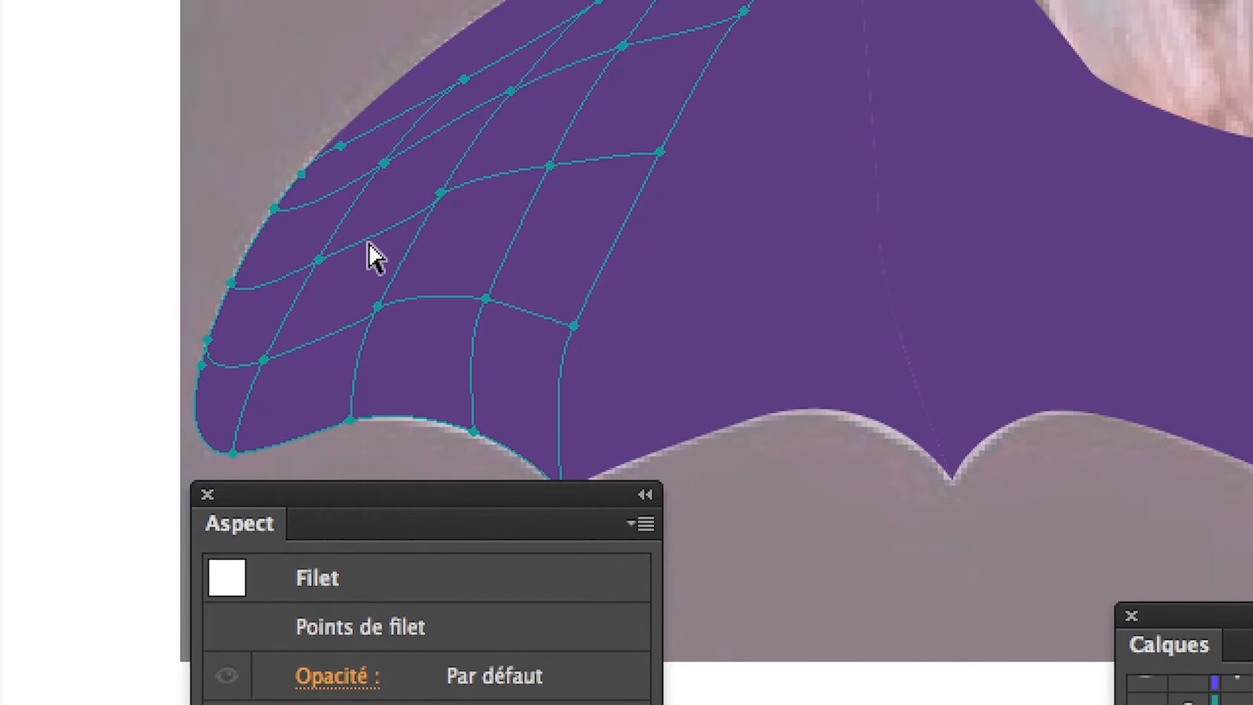
# Step: Deselect and reselect the wing's gradient mesh, and highlight its <Filet> entry in the veinures pour découper layer
pyautogui.click(144, 180)
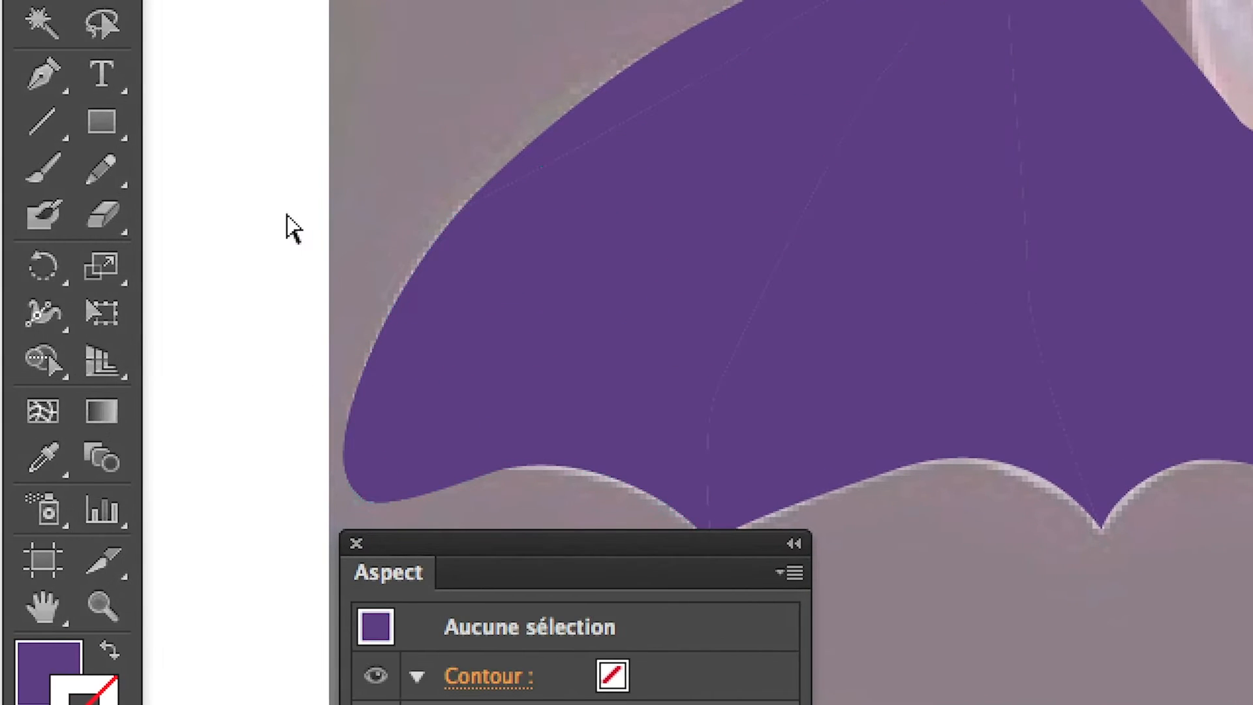
pyautogui.click(442, 297)
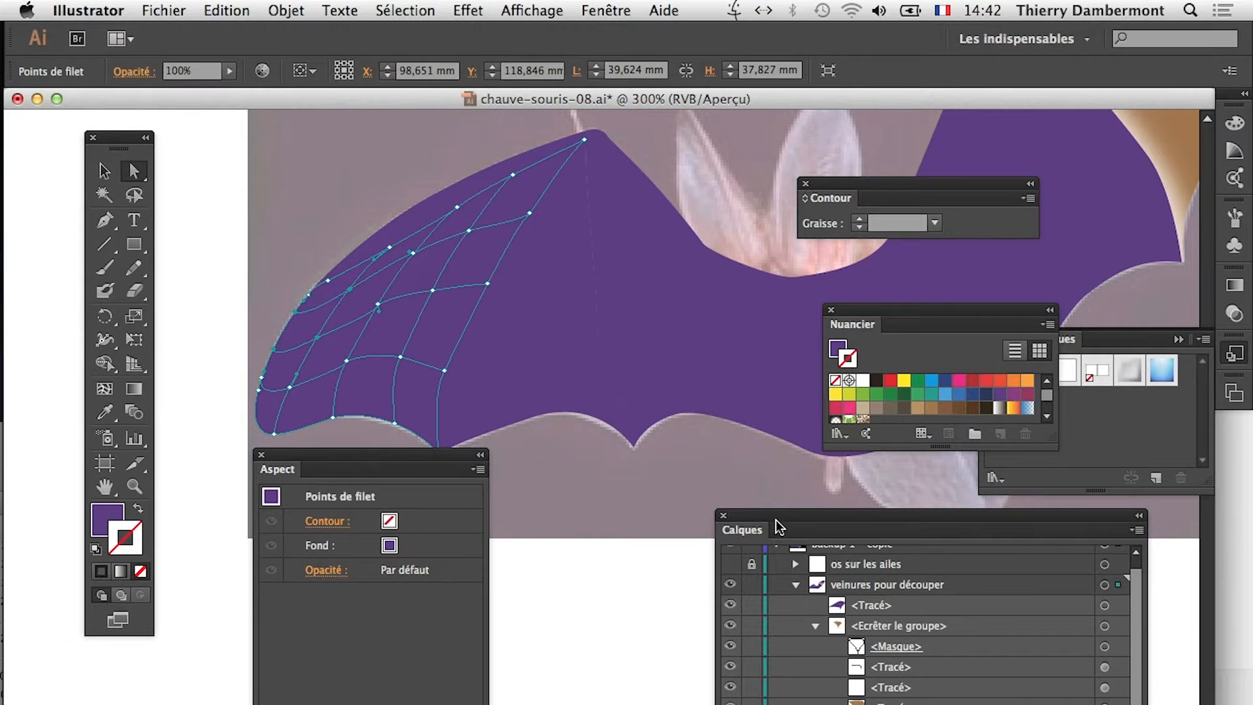
pyautogui.moveTo(778, 527); pyautogui.dragTo(598, 145)
pyautogui.click(634, 247)
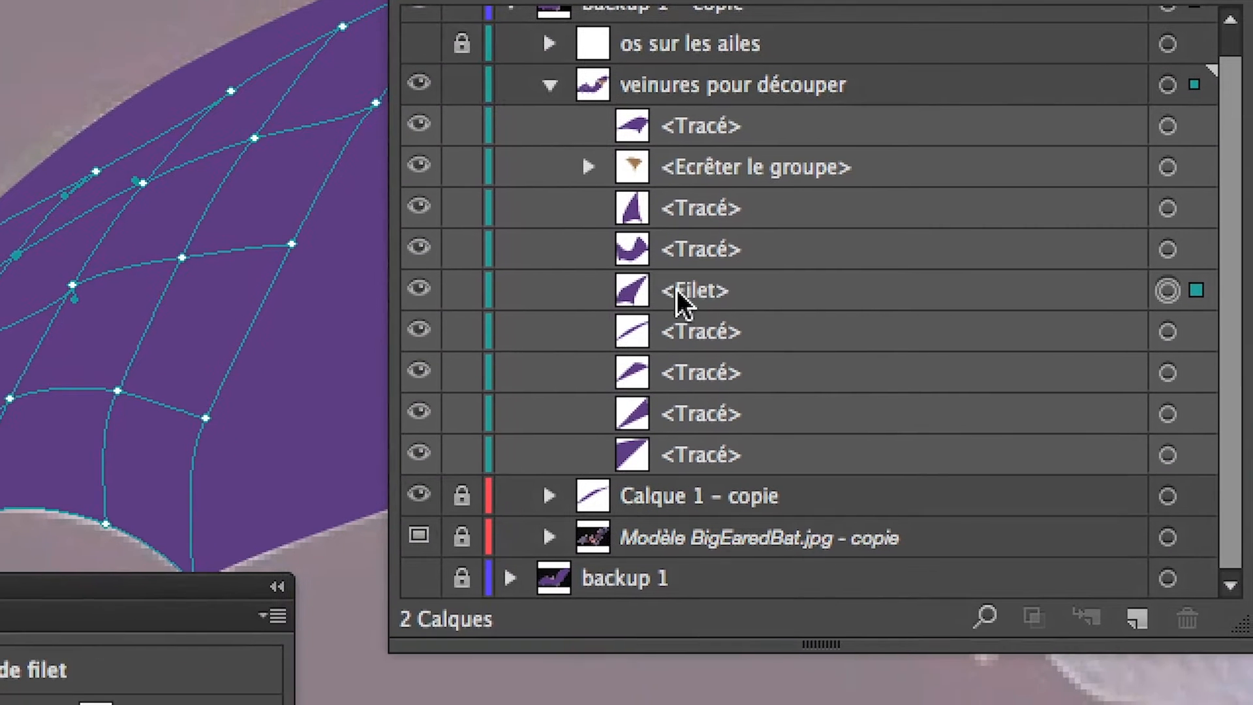
pyautogui.click(700, 300)
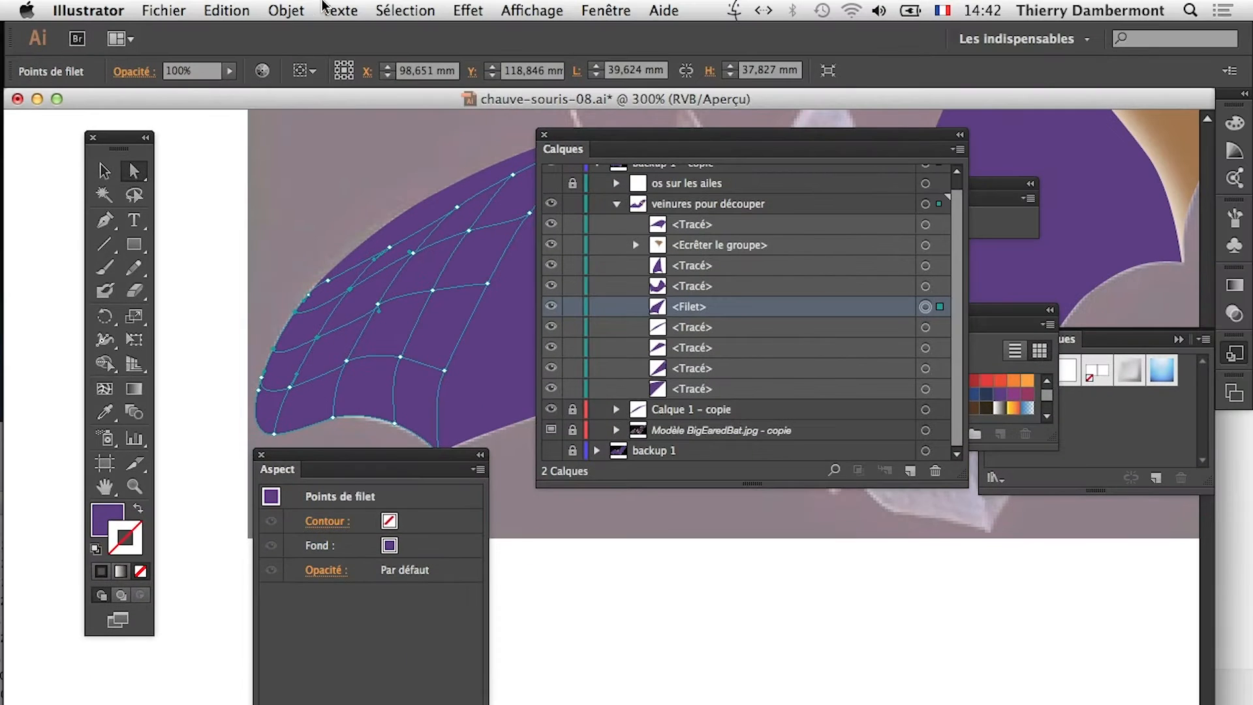
pyautogui.click(285, 10)
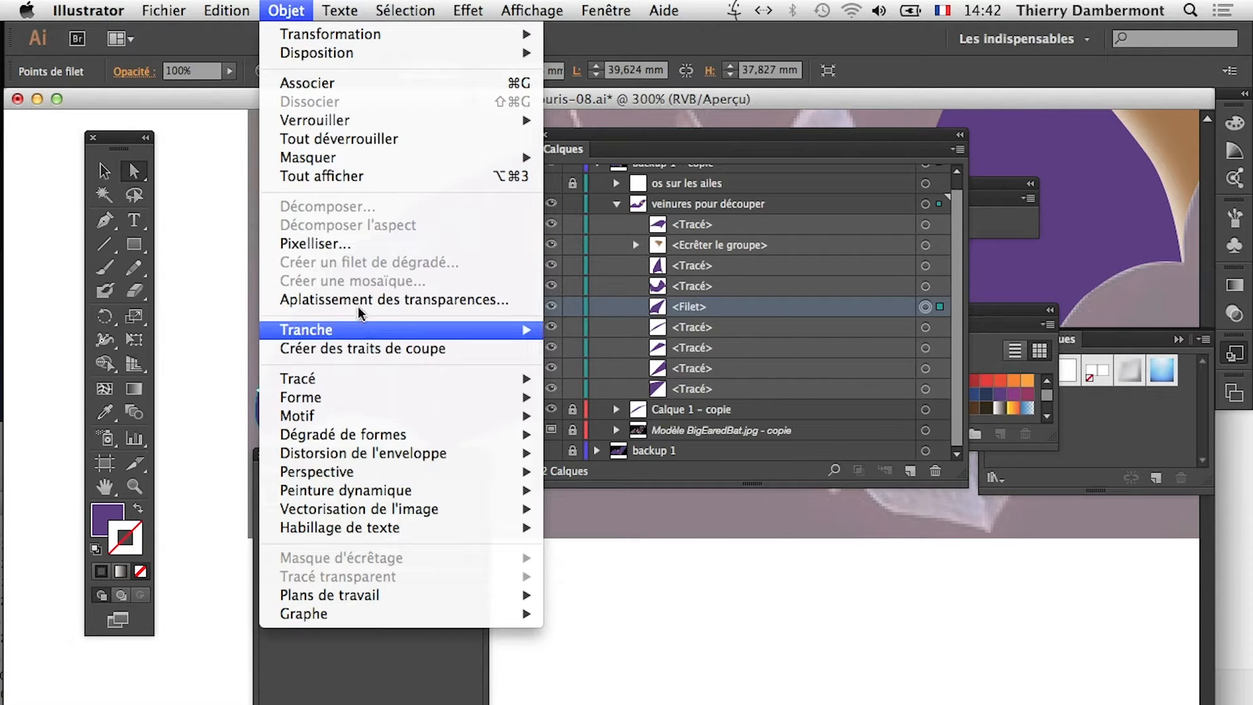
pyautogui.moveTo(365, 337)
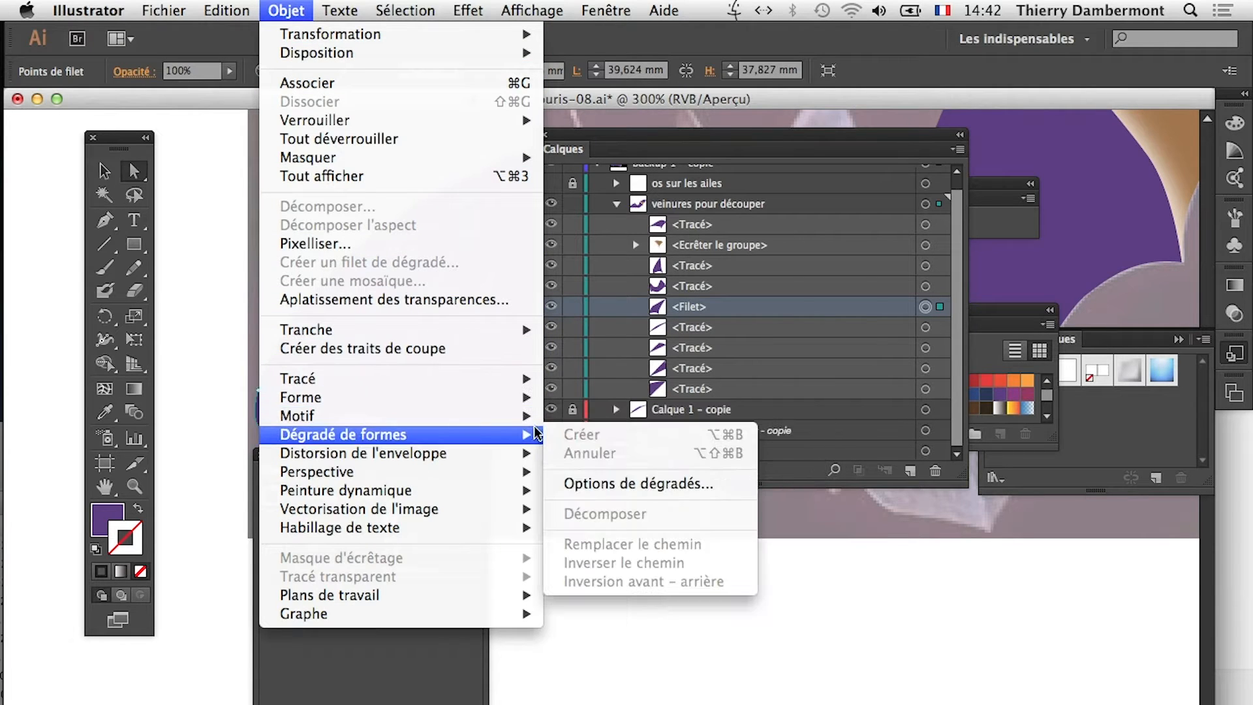
pyautogui.moveTo(519, 459)
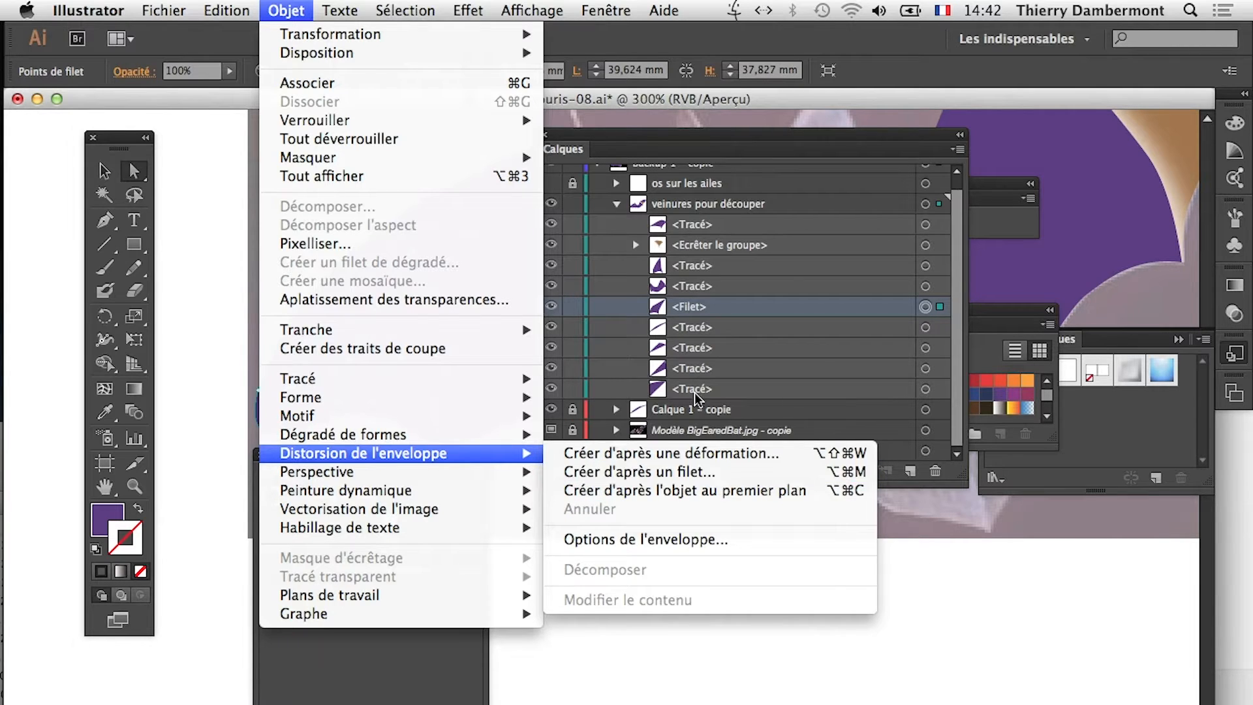
pyautogui.click(640, 140)
pyautogui.click(295, 9)
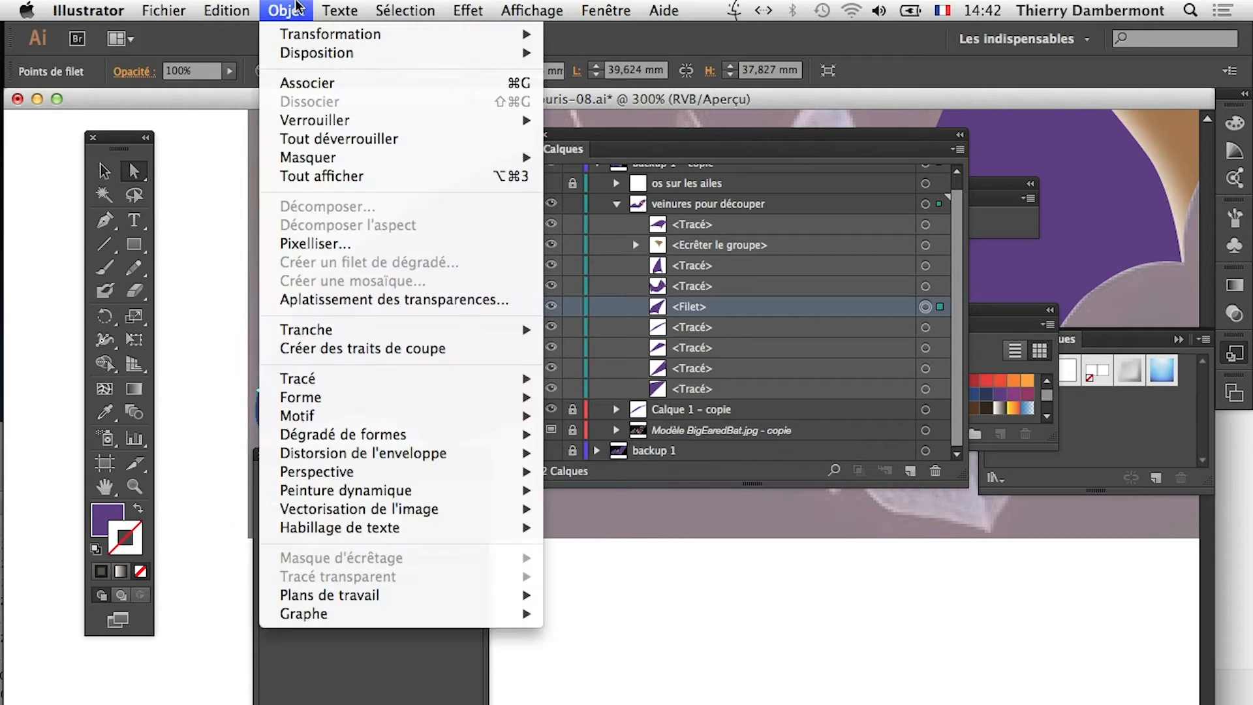
pyautogui.click(631, 124)
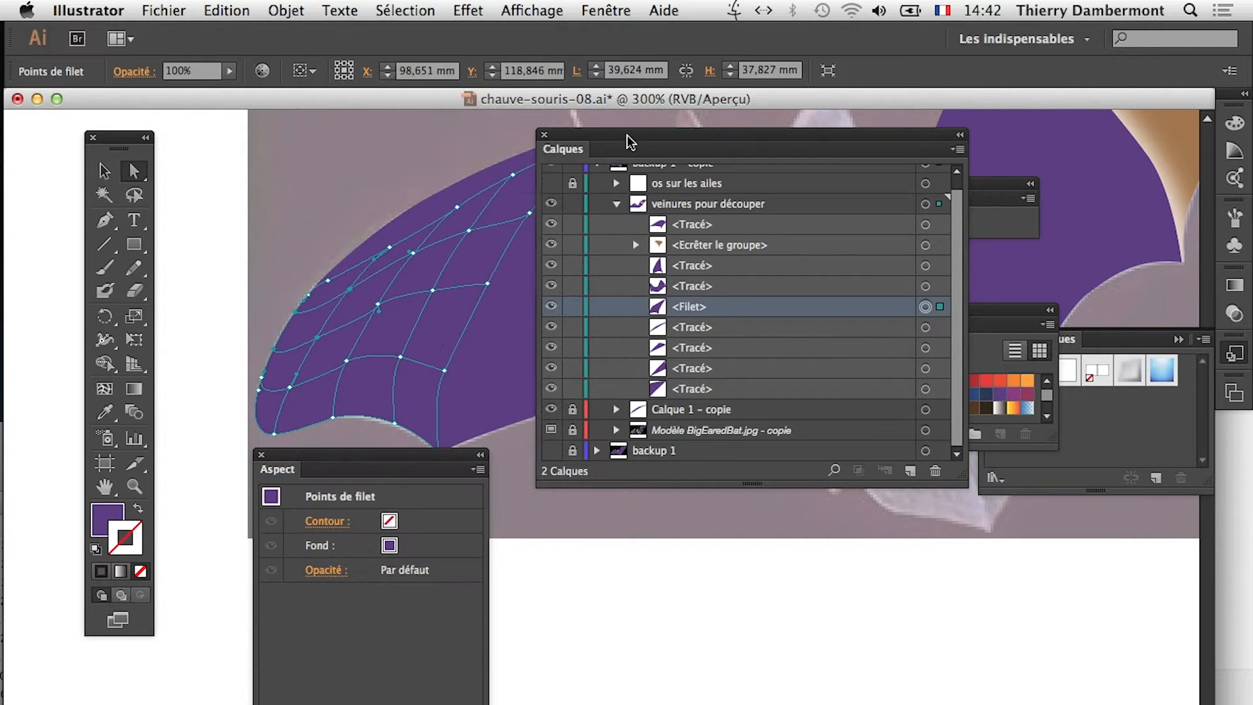
pyautogui.moveTo(601, 133); pyautogui.dragTo(738, 143)
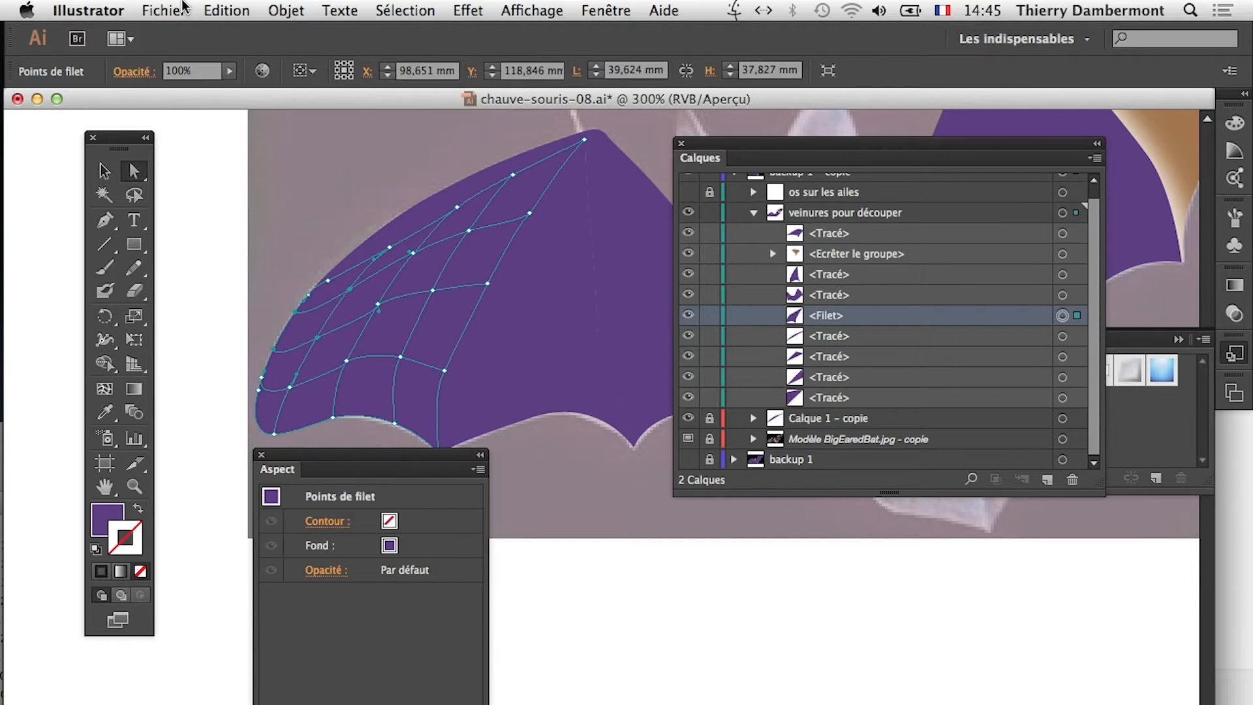
# Step: Save the document under the new name chauve-souris-08-cs6.ai in the AI-2014-07-18 folder
pyautogui.click(183, 9)
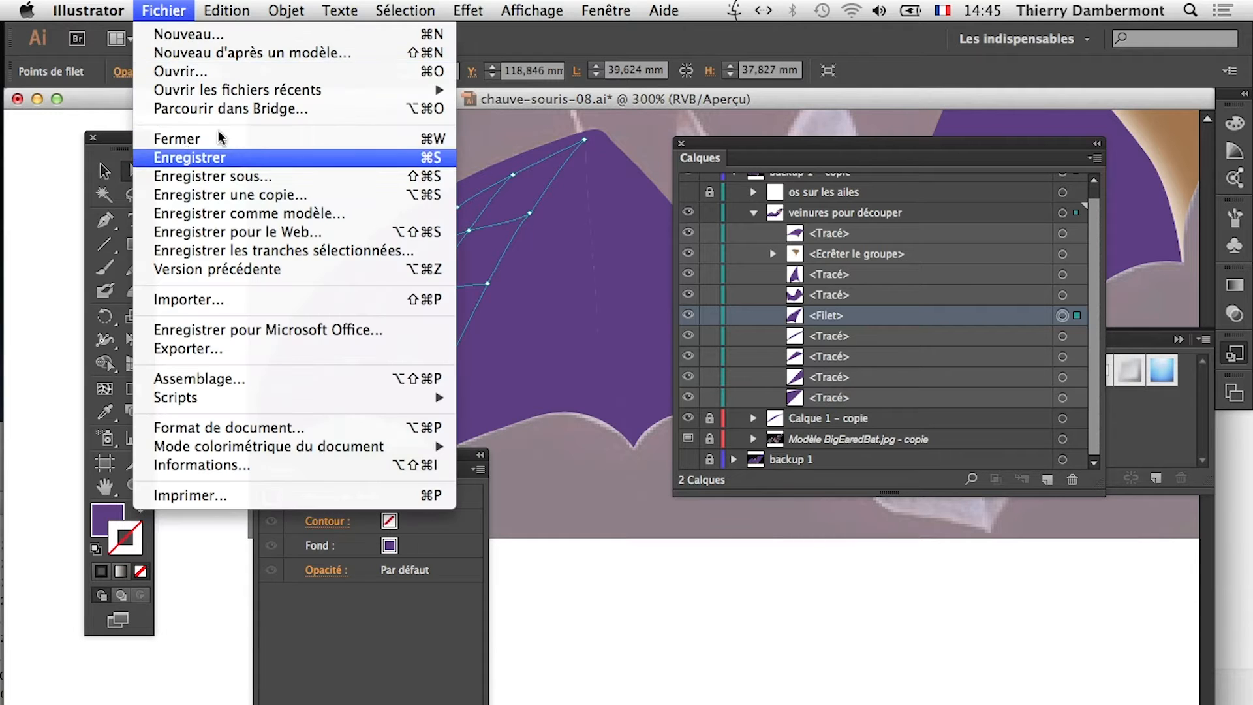
pyautogui.click(237, 174)
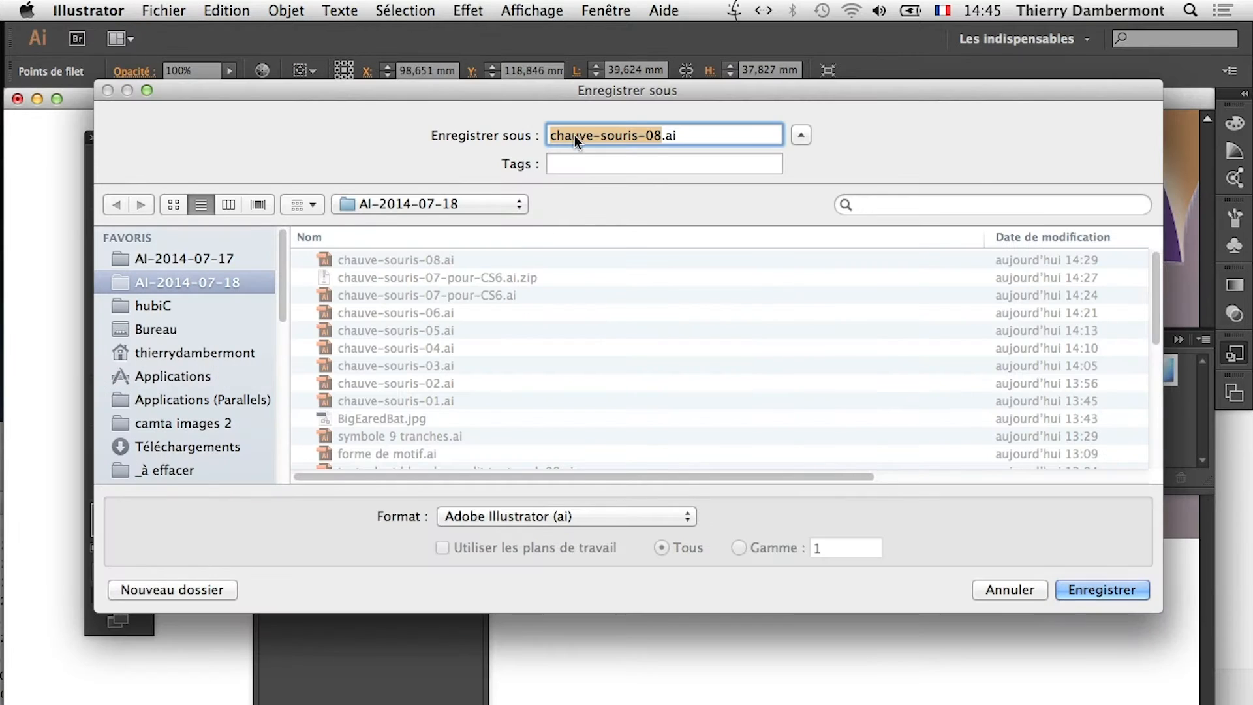
pyautogui.click(660, 135)
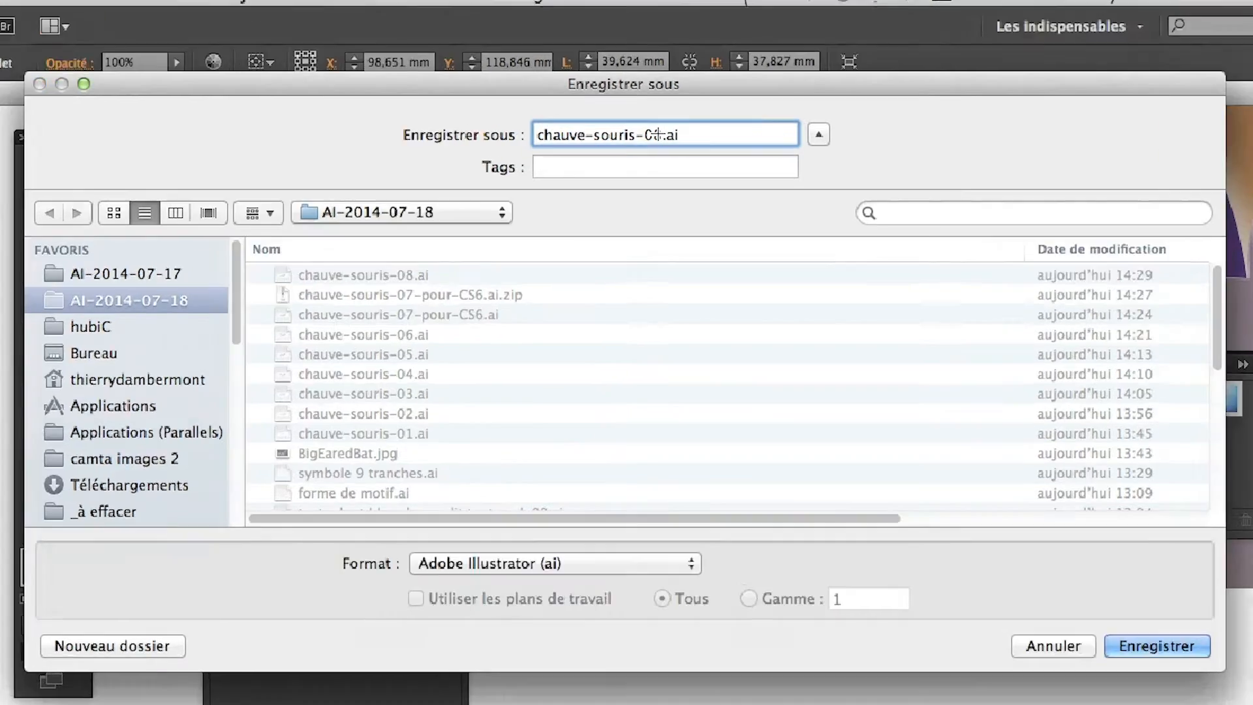
pyautogui.write('-c')
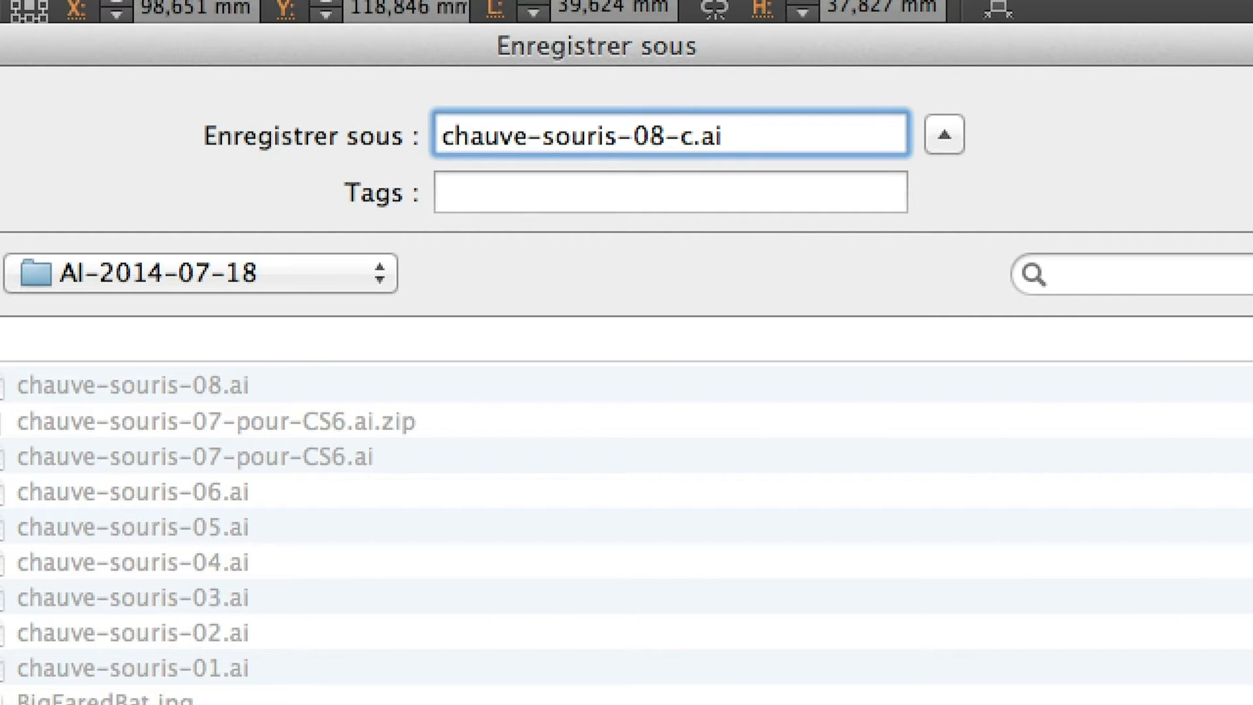
pyautogui.write('s6')
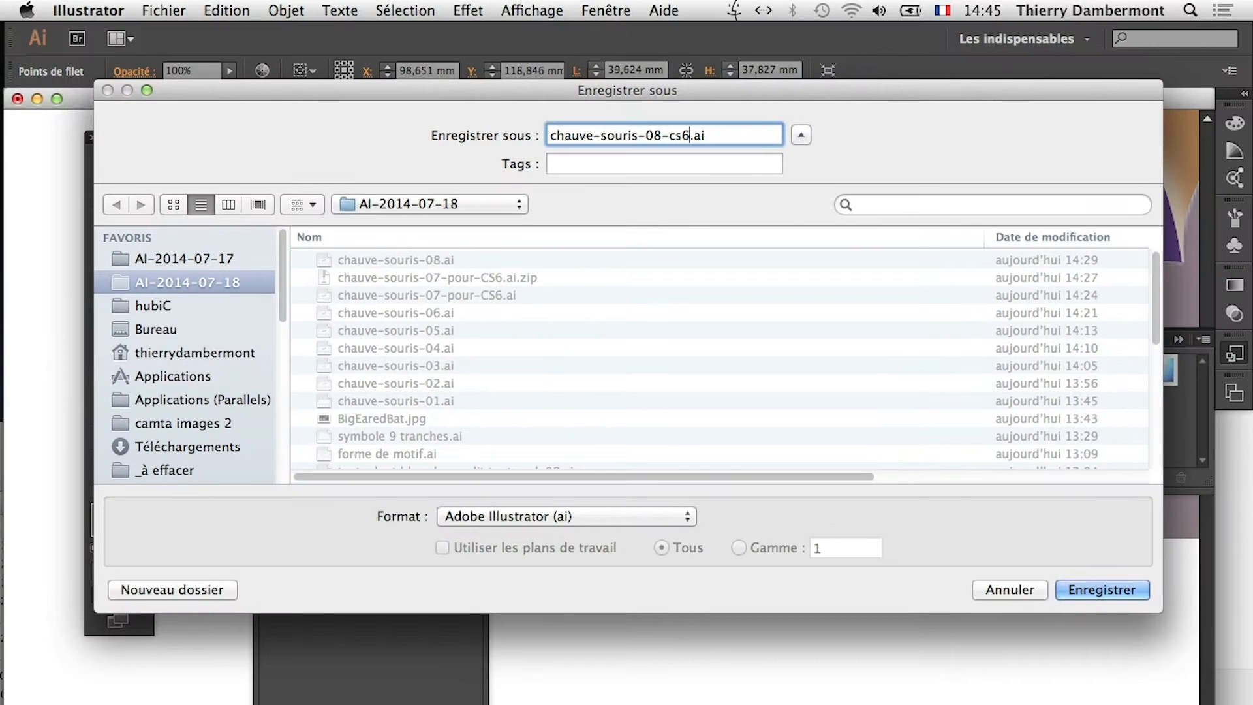
pyautogui.click(1102, 589)
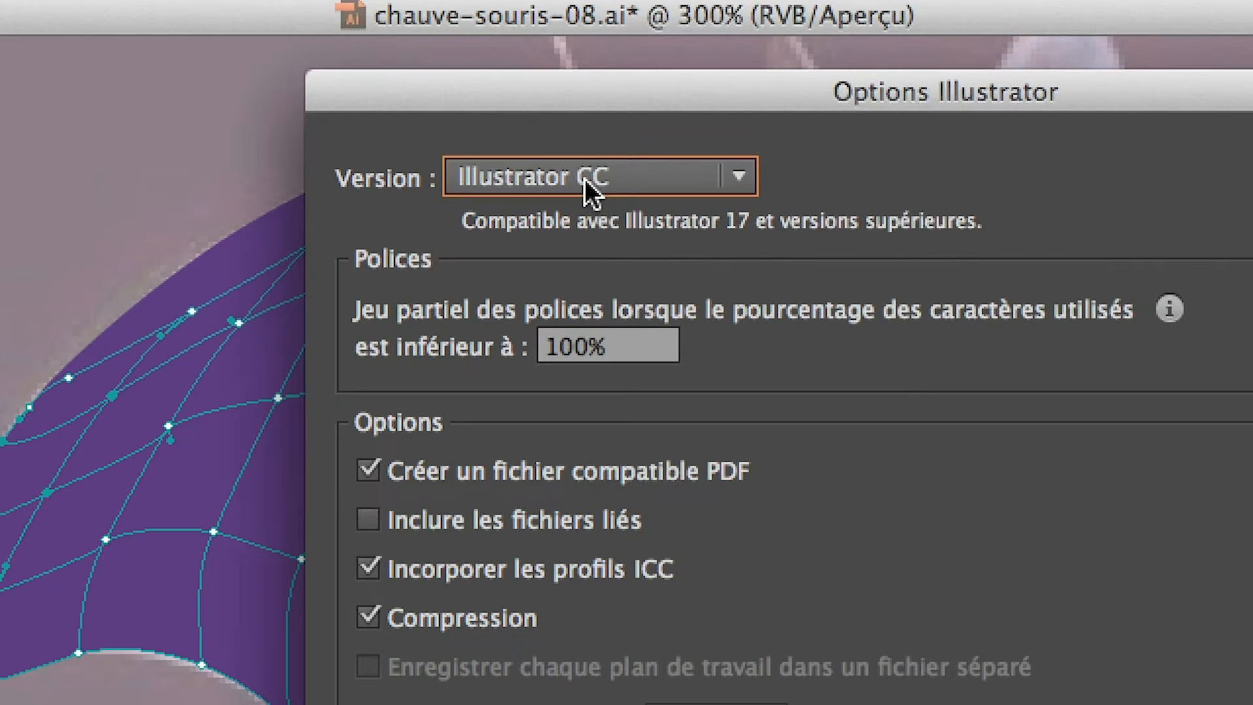
# Step: Set the file version to Illustrator CS6 and complete the save in the legacy format
pyautogui.click(585, 179)
pyautogui.click(615, 312)
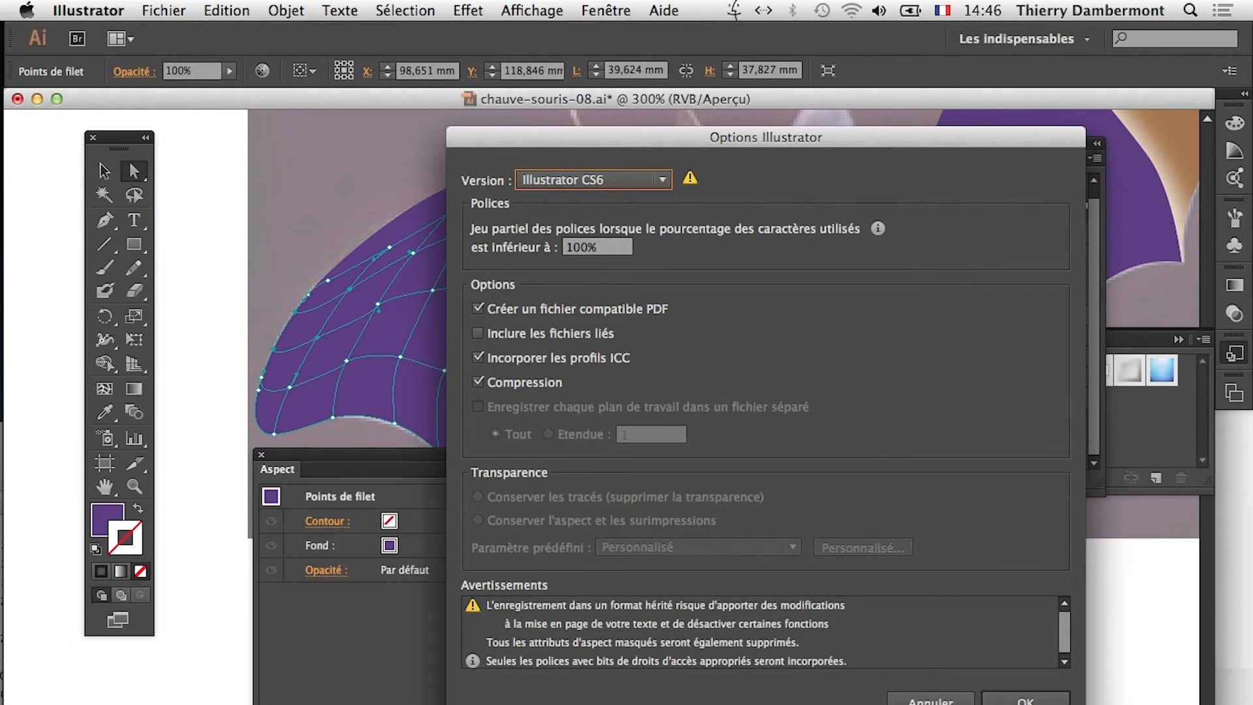
pyautogui.press('Return')
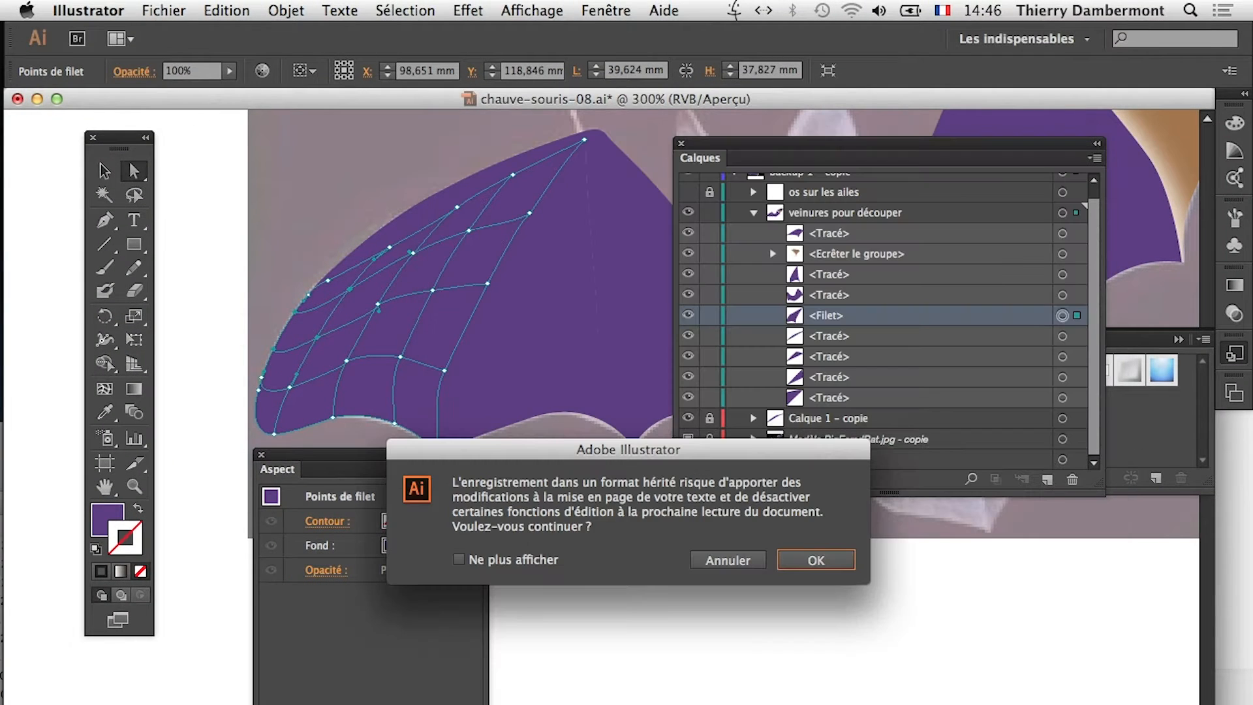
pyautogui.click(809, 559)
# Step: Switch to Finder and Transmit, and arrange their windows to show the AI-2014-07-18 folder beside the remote DOWNLOAD folder
pyautogui.press('super+Tab')
pyautogui.press('super+Tab')
pyautogui.press('super+Tab')
pyautogui.press('super+Tab')
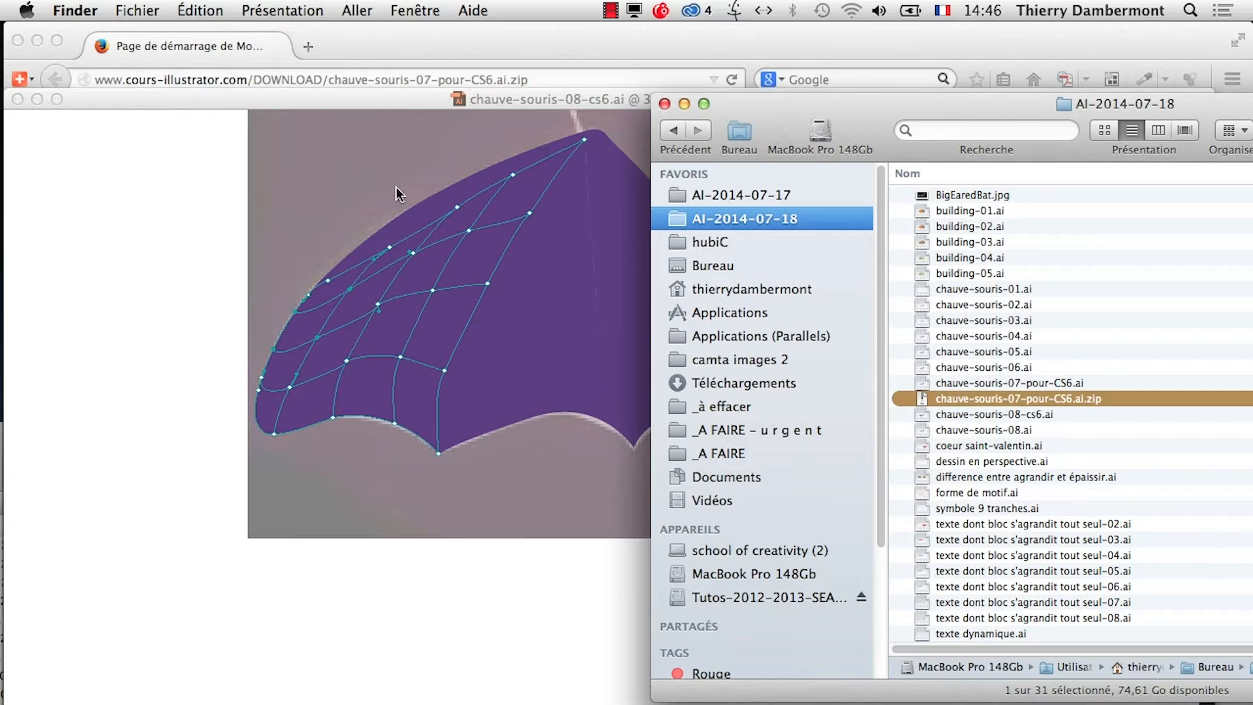
pyautogui.press('super+Tab')
pyautogui.press('super+Tab')
pyautogui.press('super+Tab')
pyautogui.press('super+Tab')
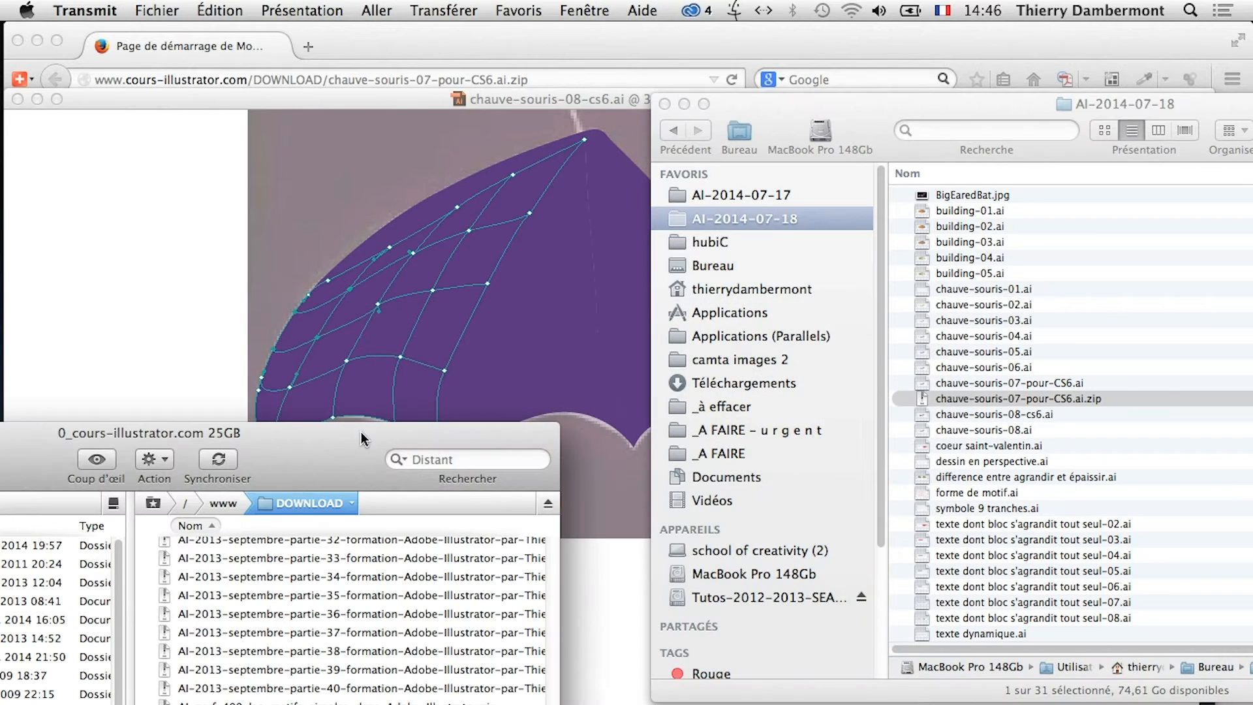
pyautogui.moveTo(374, 432); pyautogui.dragTo(458, 159)
pyautogui.moveTo(985, 108); pyautogui.dragTo(892, 112)
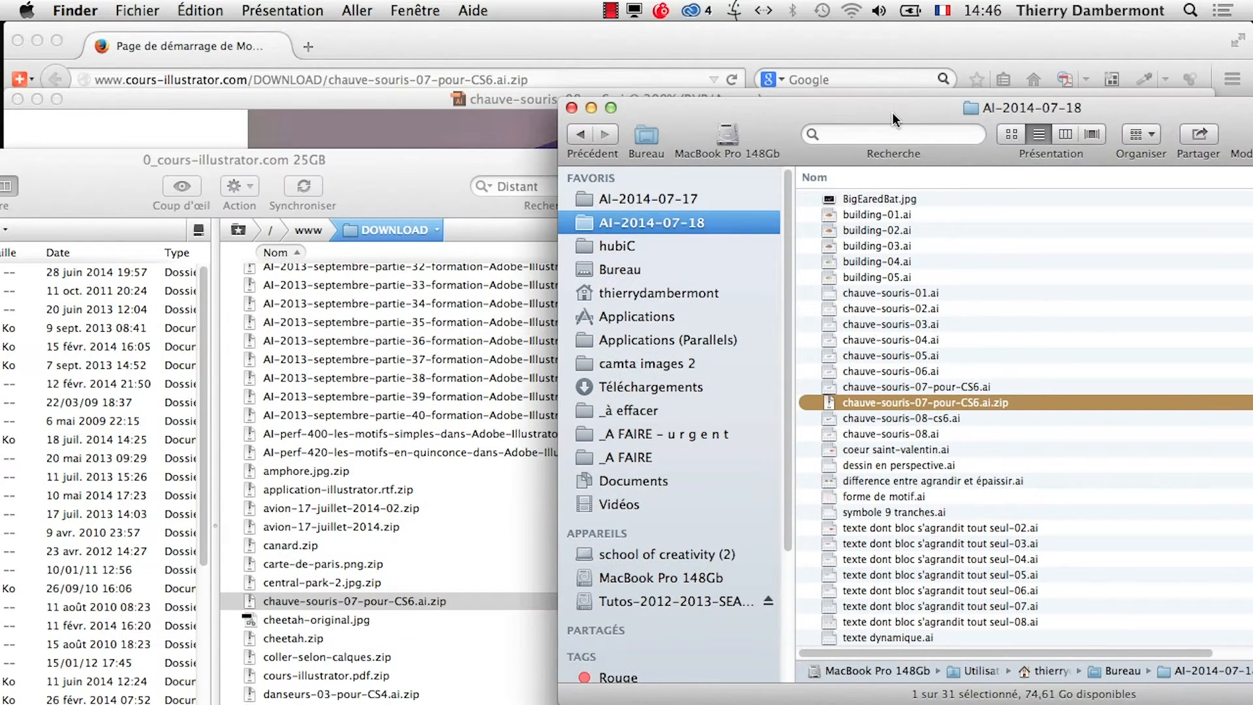
# Step: Compress chauve-souris-08-cs6.ai and BigEaredBat.jpg together into one zip archive
pyautogui.click(959, 388)
pyautogui.scroll(-1, 953, 427)
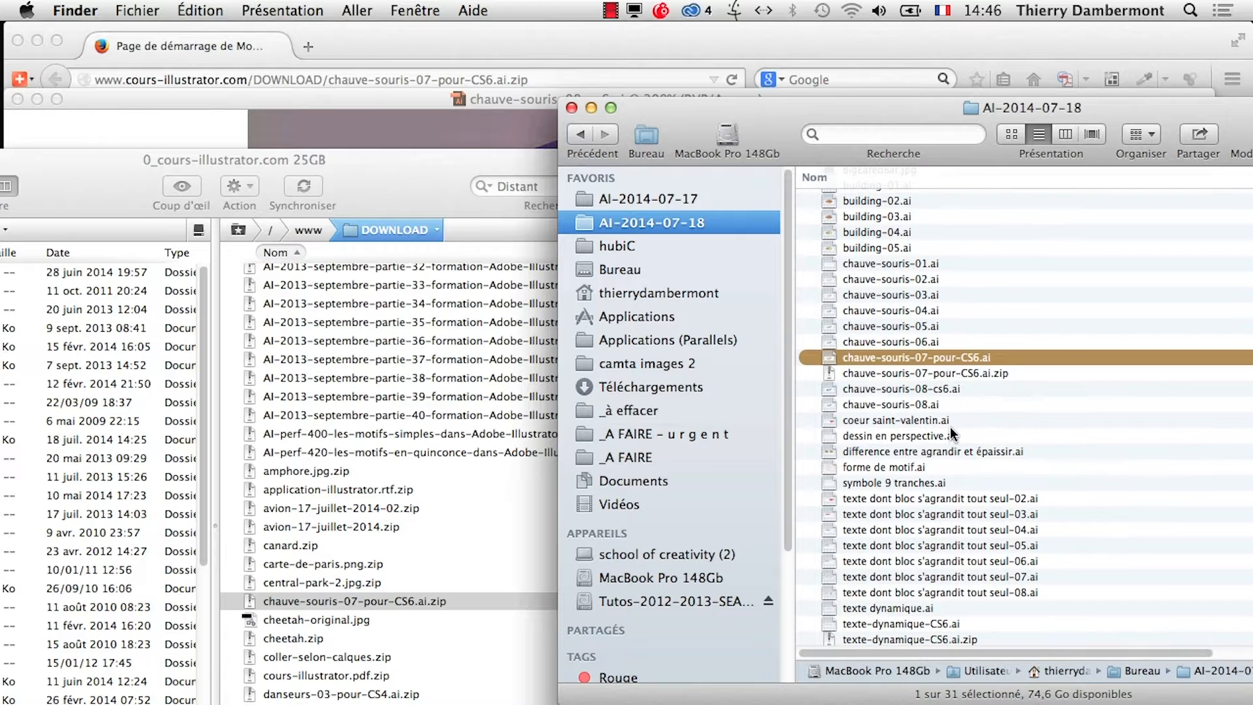
pyautogui.click(942, 387)
pyautogui.scroll(2, 881, 235)
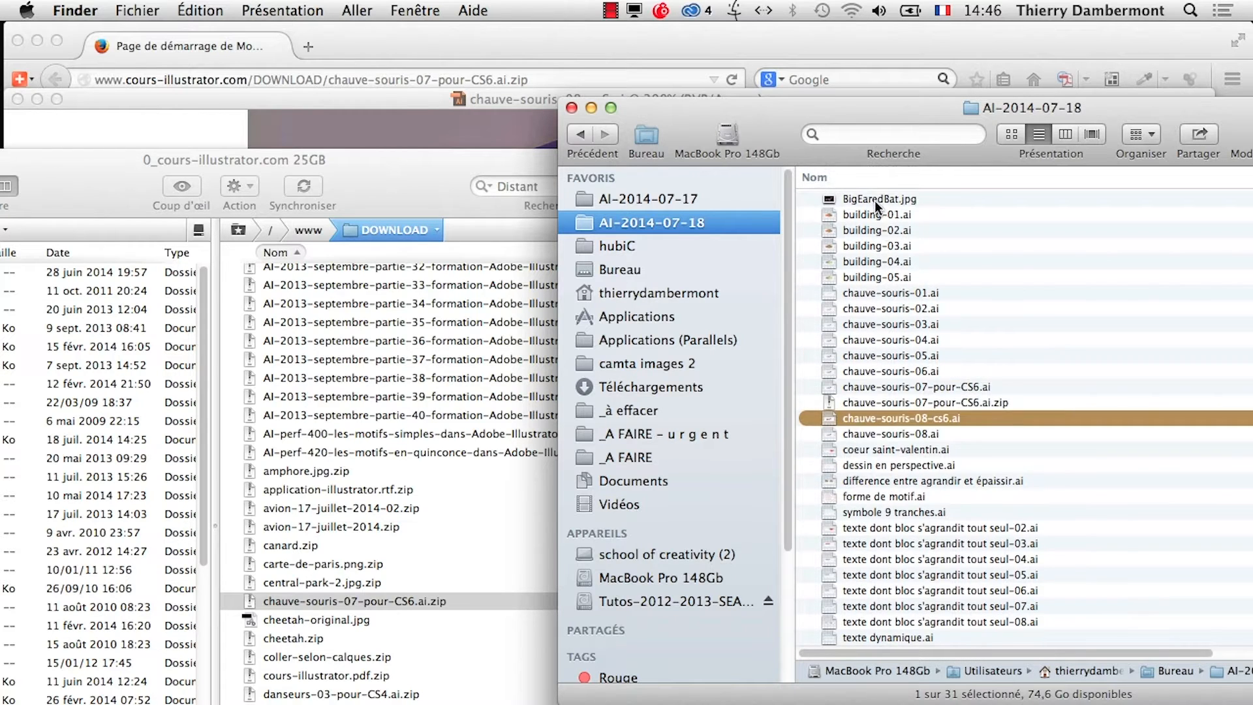
pyautogui.click(872, 179)
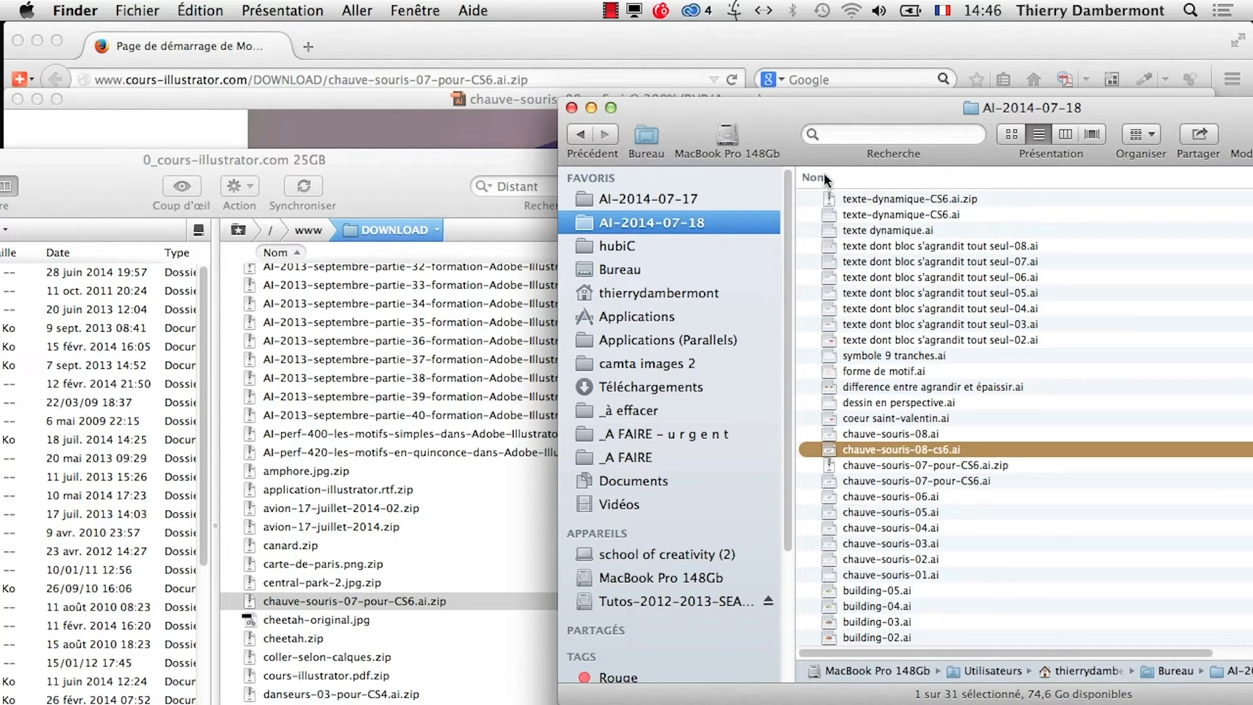
pyautogui.click(823, 176)
pyautogui.keyDown('super'); pyautogui.click(855, 199); pyautogui.keyUp('super')
pyautogui.rightClick(870, 205)
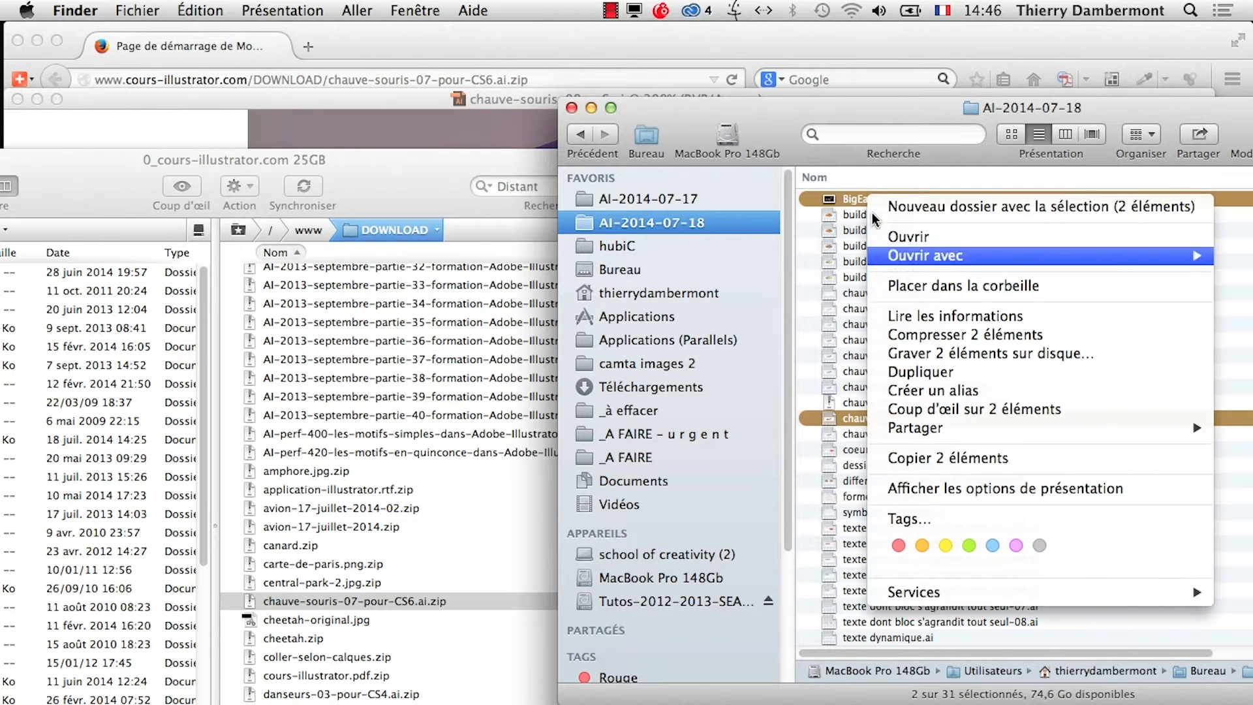
pyautogui.click(927, 333)
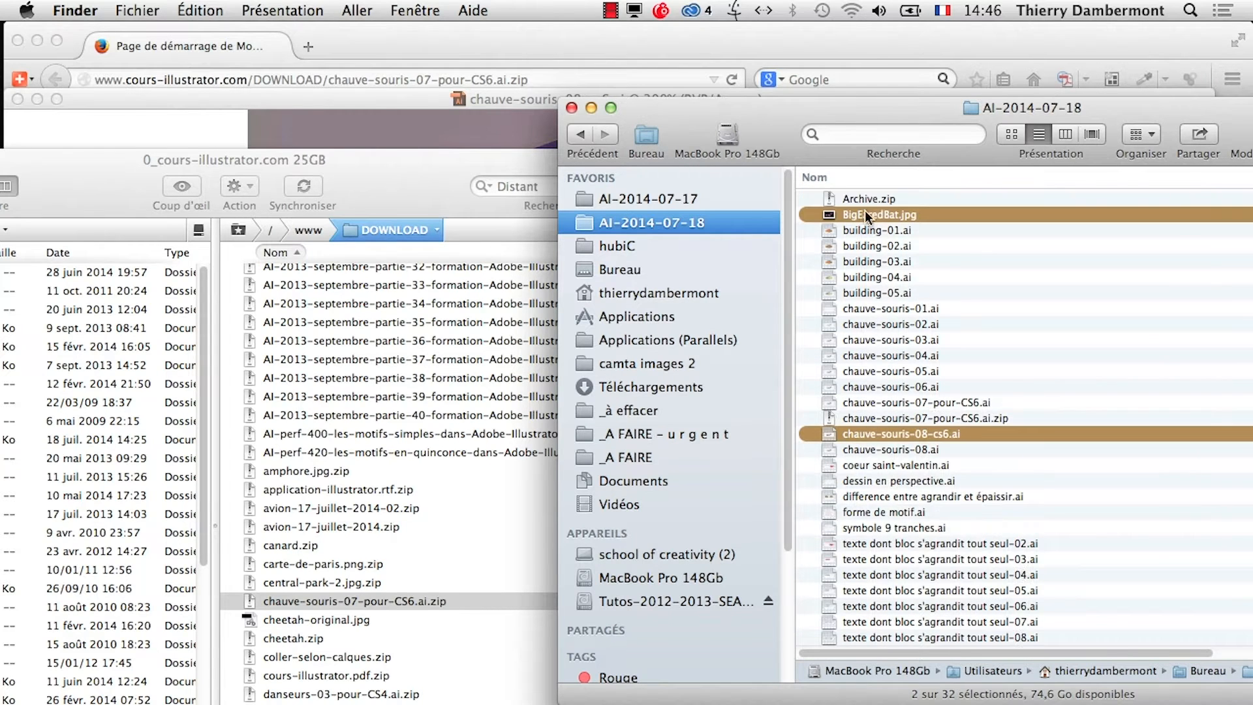
# Step: Rename Archive.zip as chauve-souris-08-pour-CS6.ai.zip, reusing the name copied from the existing chauve-souris-07 zip file
pyautogui.click(913, 418)
pyautogui.press('Return')
pyautogui.press('super+c')
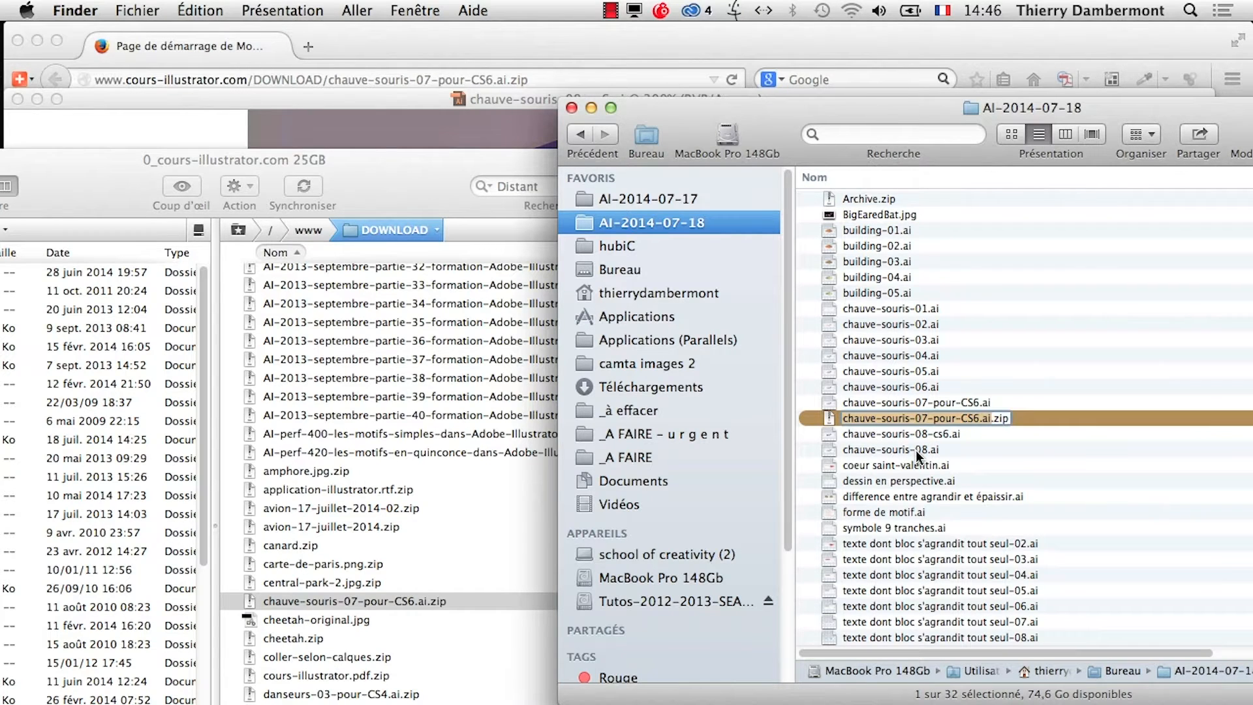
pyautogui.click(863, 200)
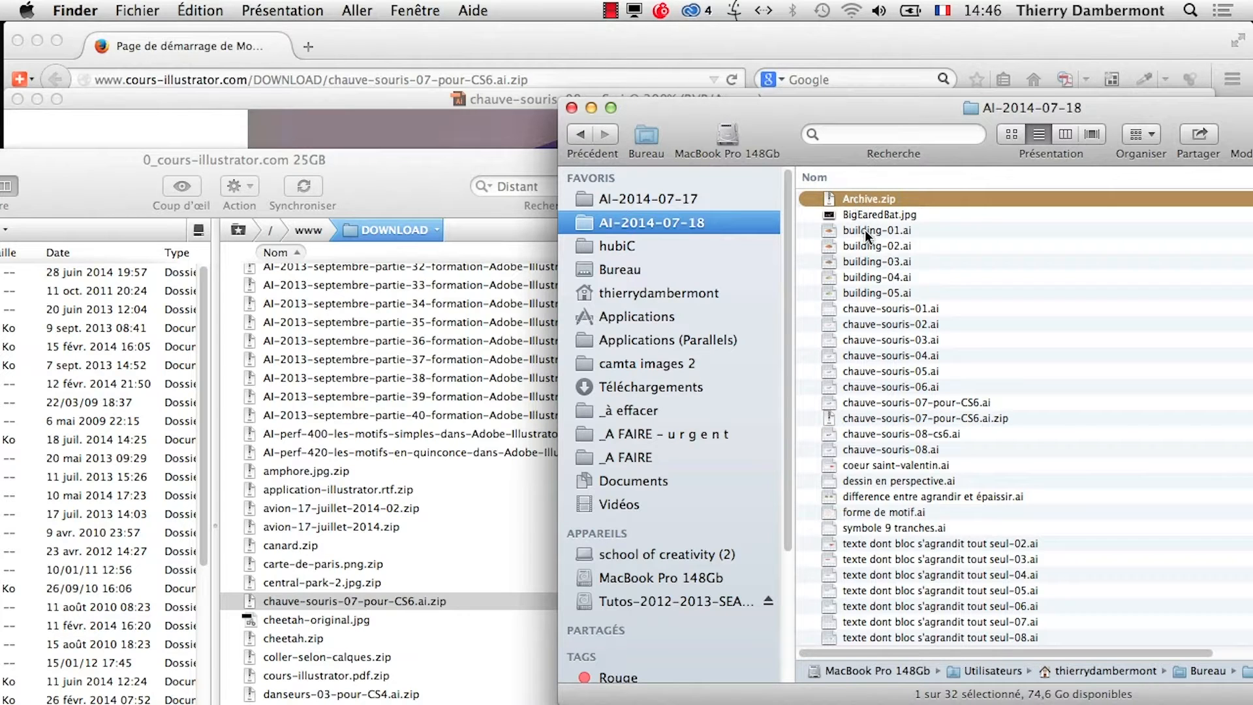
pyautogui.press('Return')
pyautogui.press('super+v')
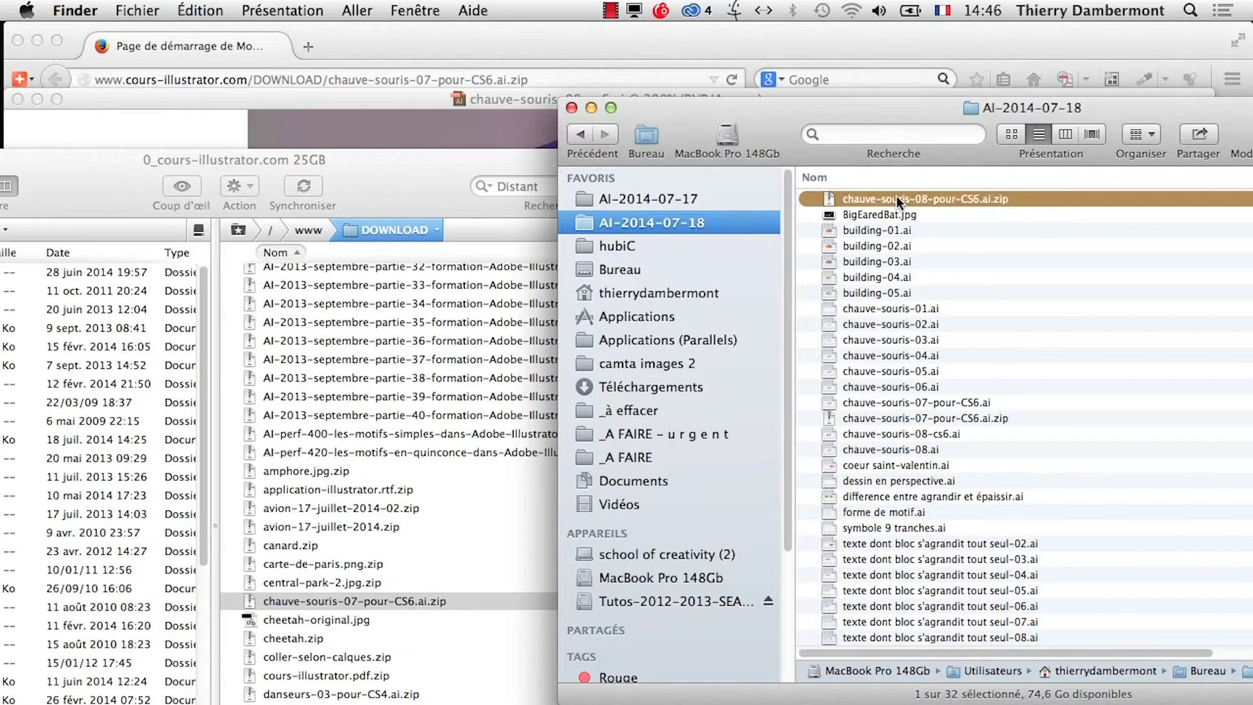
pyautogui.press('Return')
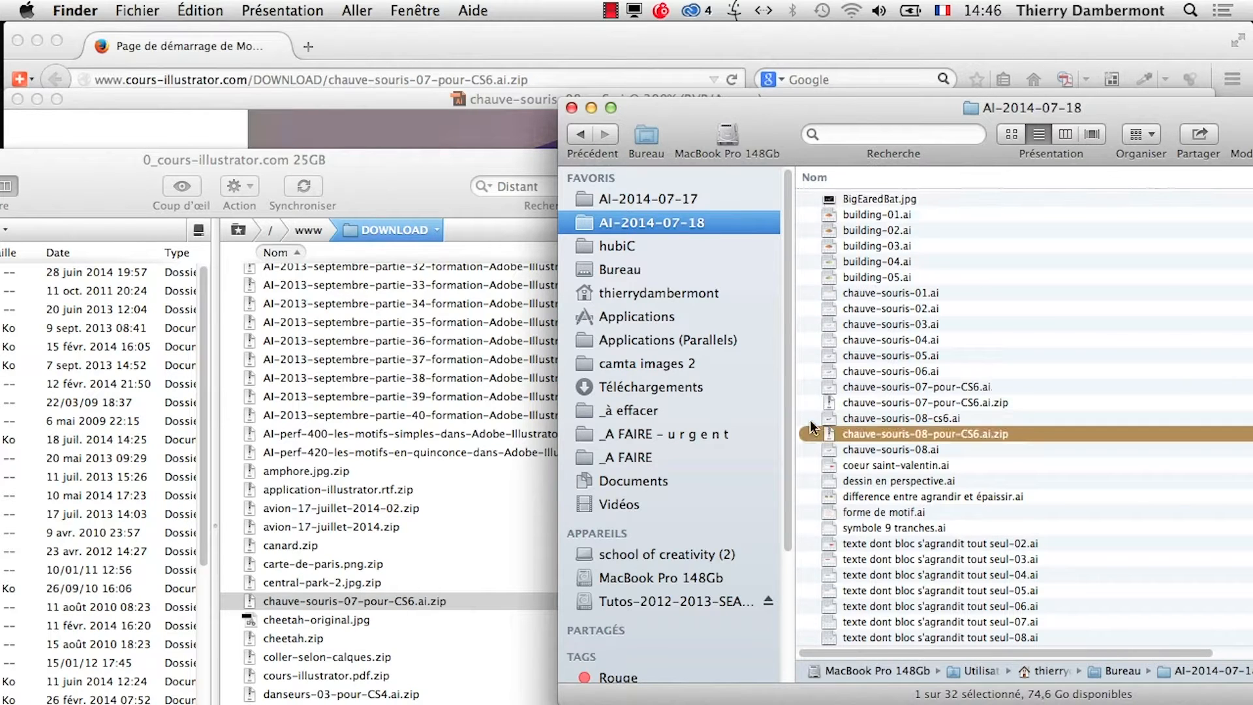
# Step: Upload chauve-souris-08-pour-CS6.ai.zip to the remote DOWNLOAD folder and copy the uploaded file's path
pyautogui.moveTo(830, 436); pyautogui.dragTo(426, 534)
pyautogui.click(406, 600)
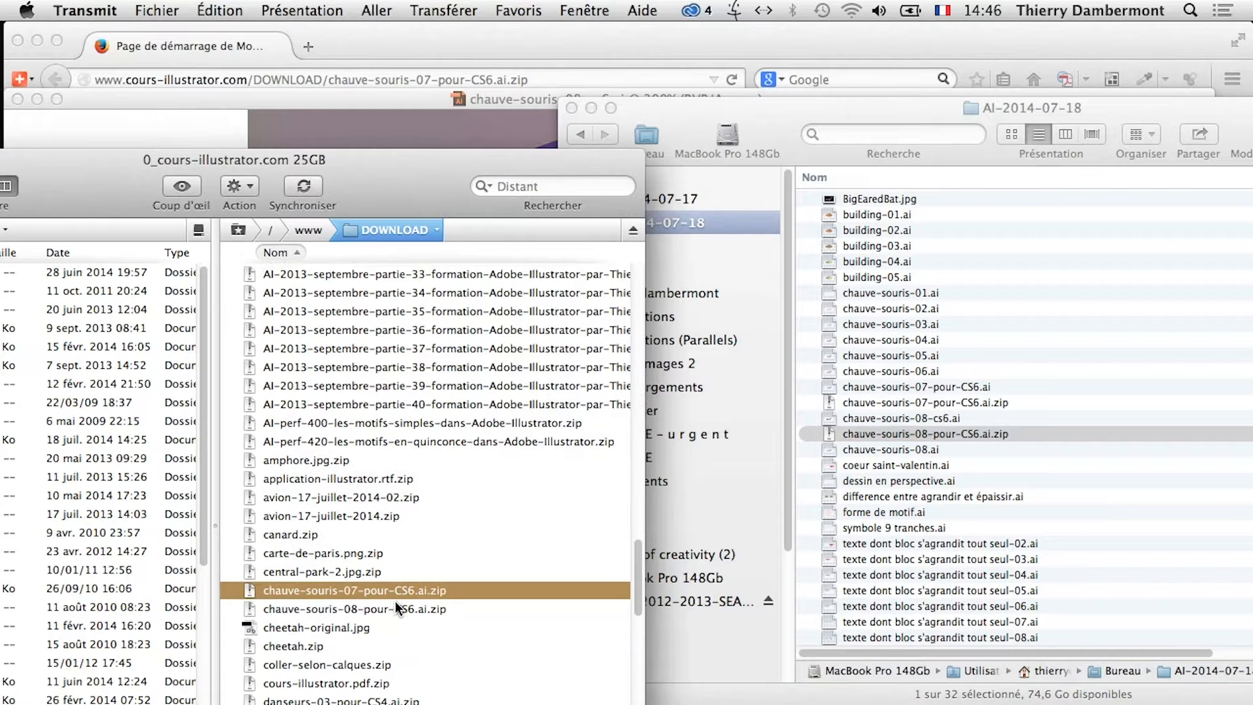
pyautogui.click(354, 609)
pyautogui.rightClick(353, 610)
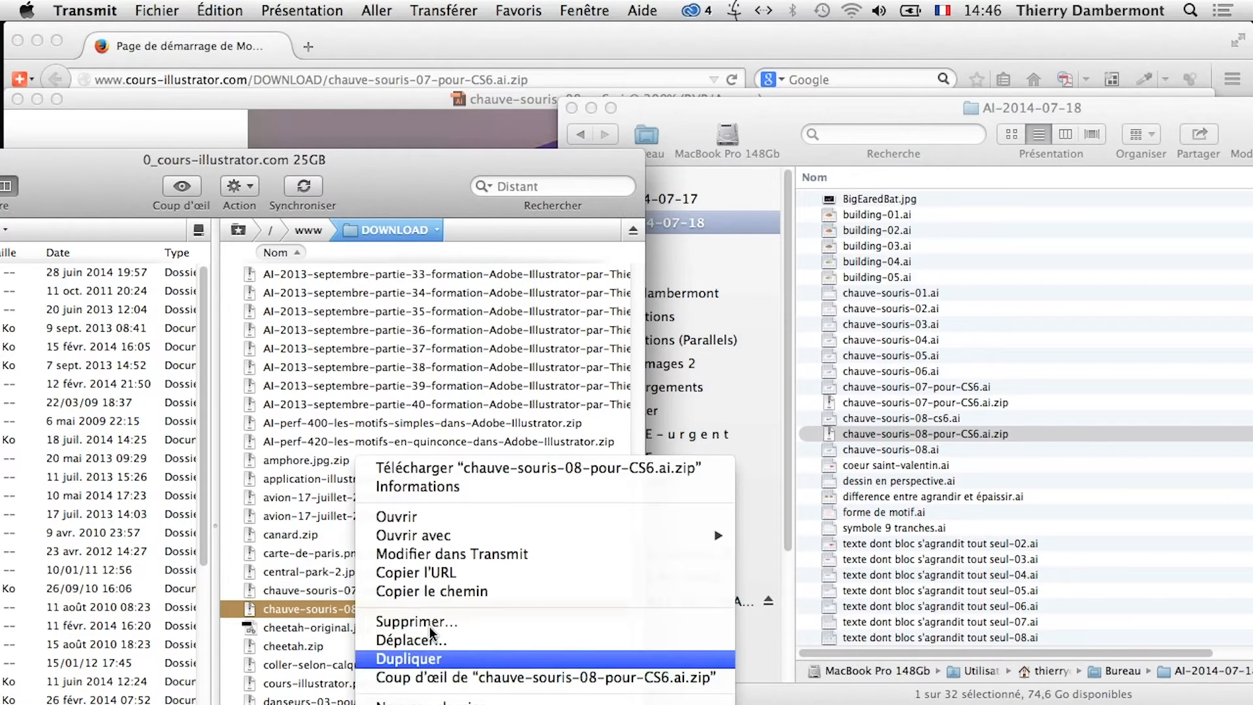
pyautogui.click(469, 590)
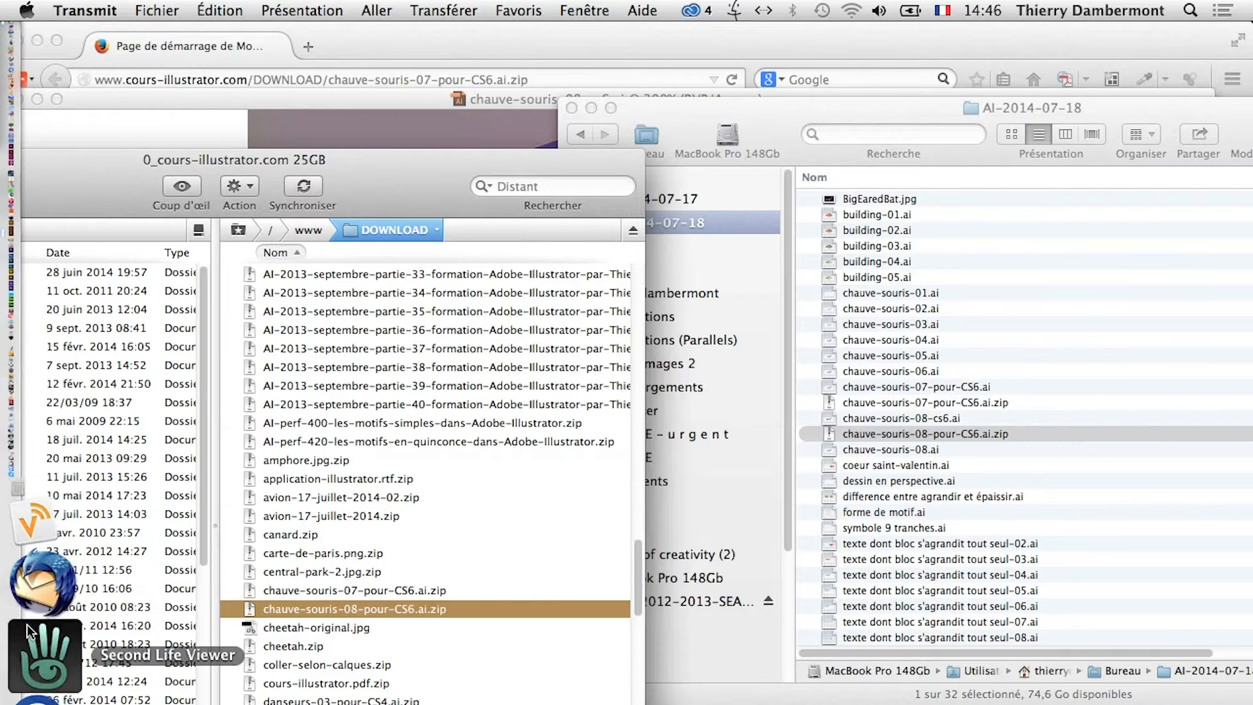
pyautogui.click(36, 626)
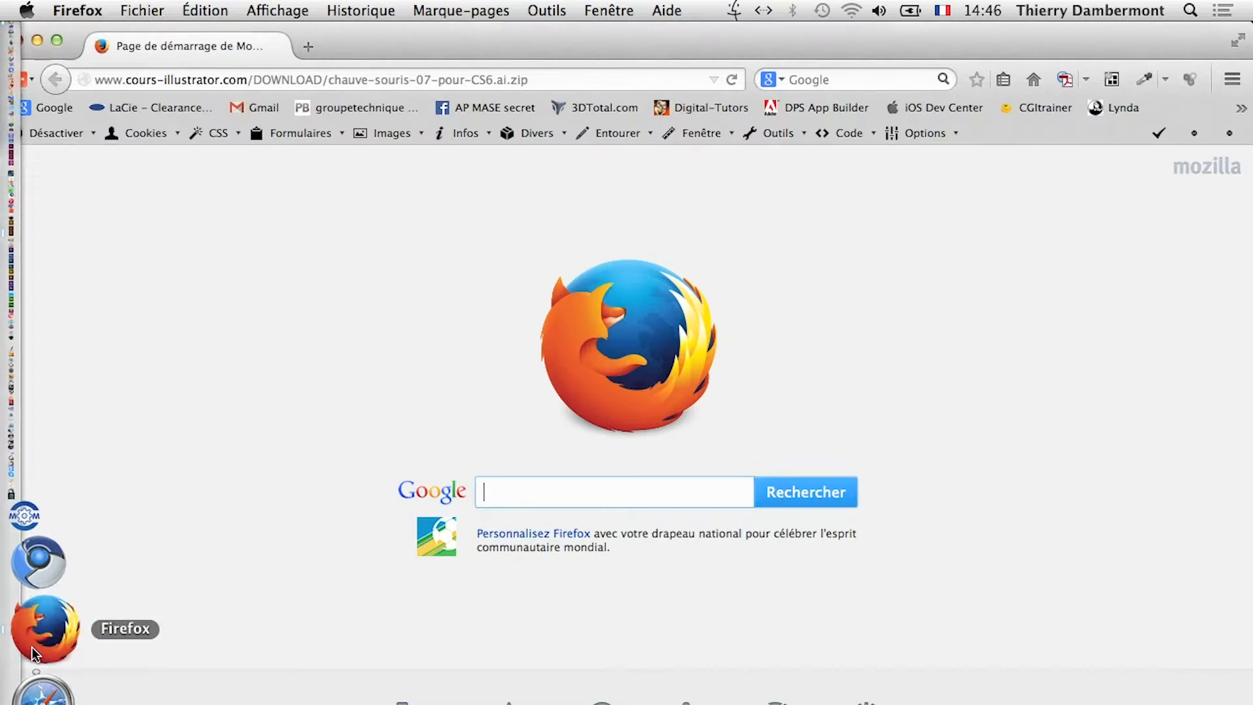
pyautogui.click(186, 81)
pyautogui.click(409, 79)
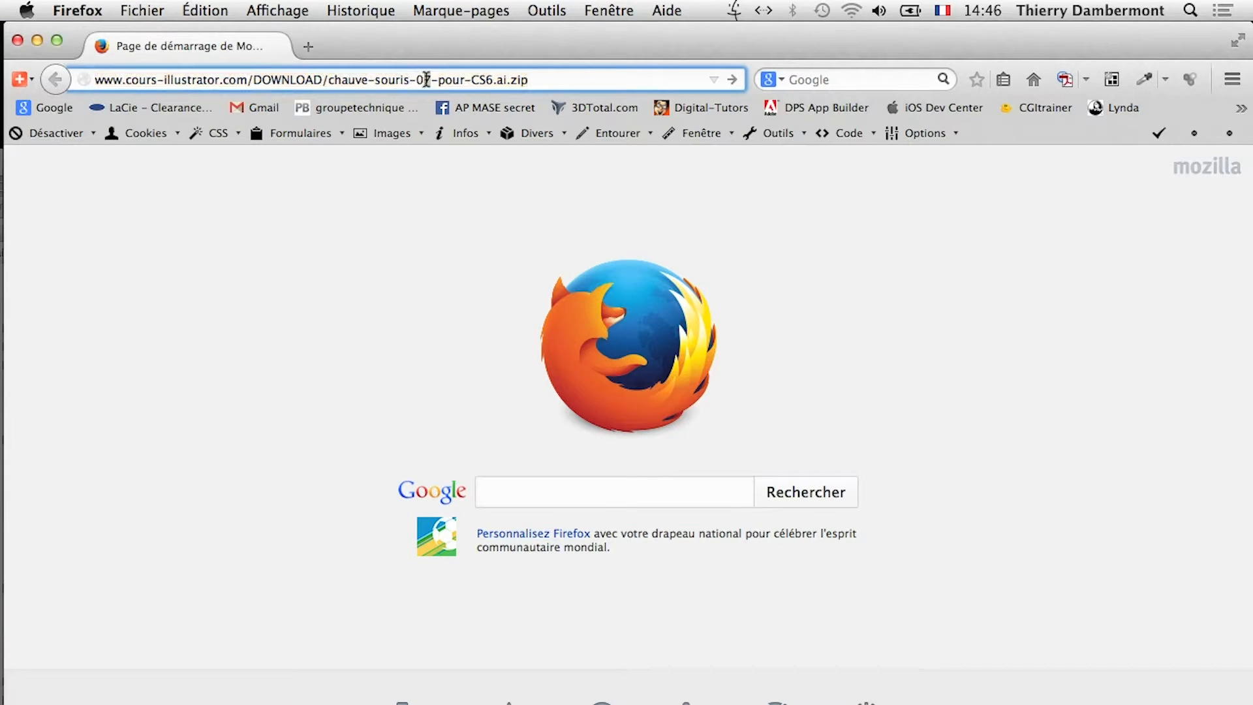
pyautogui.write('8')
pyautogui.press('super+a')
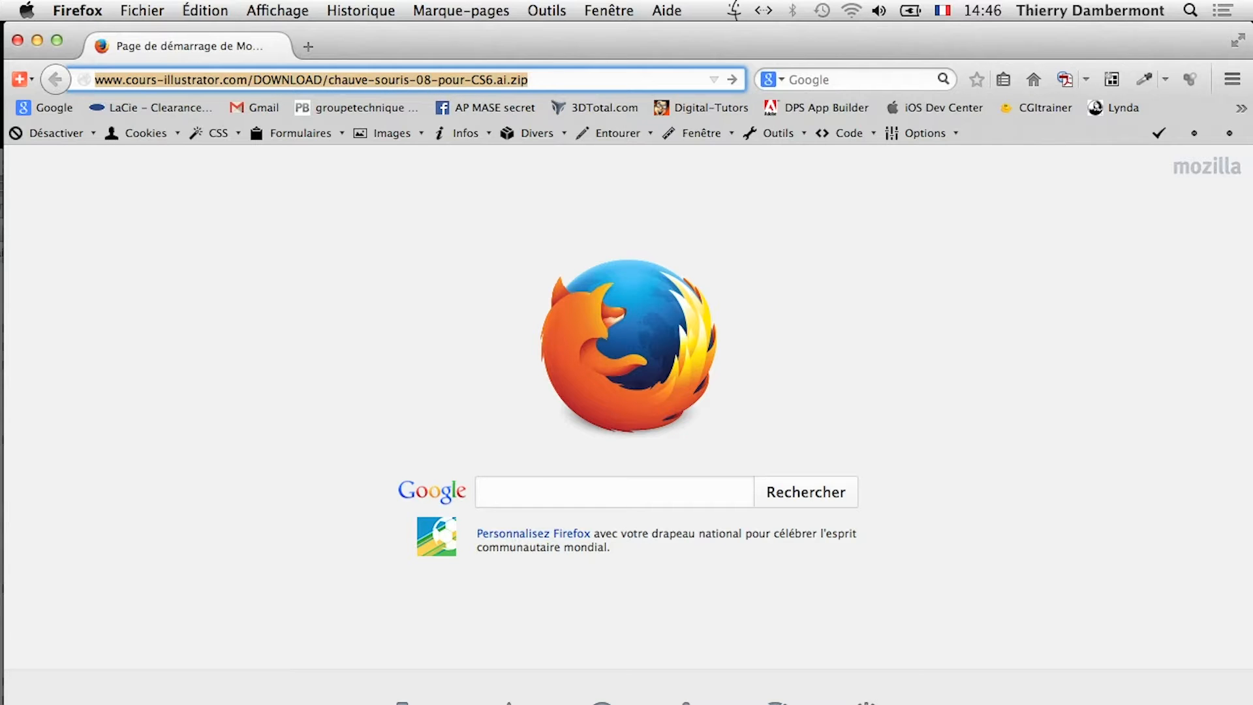
pyautogui.press('Return')
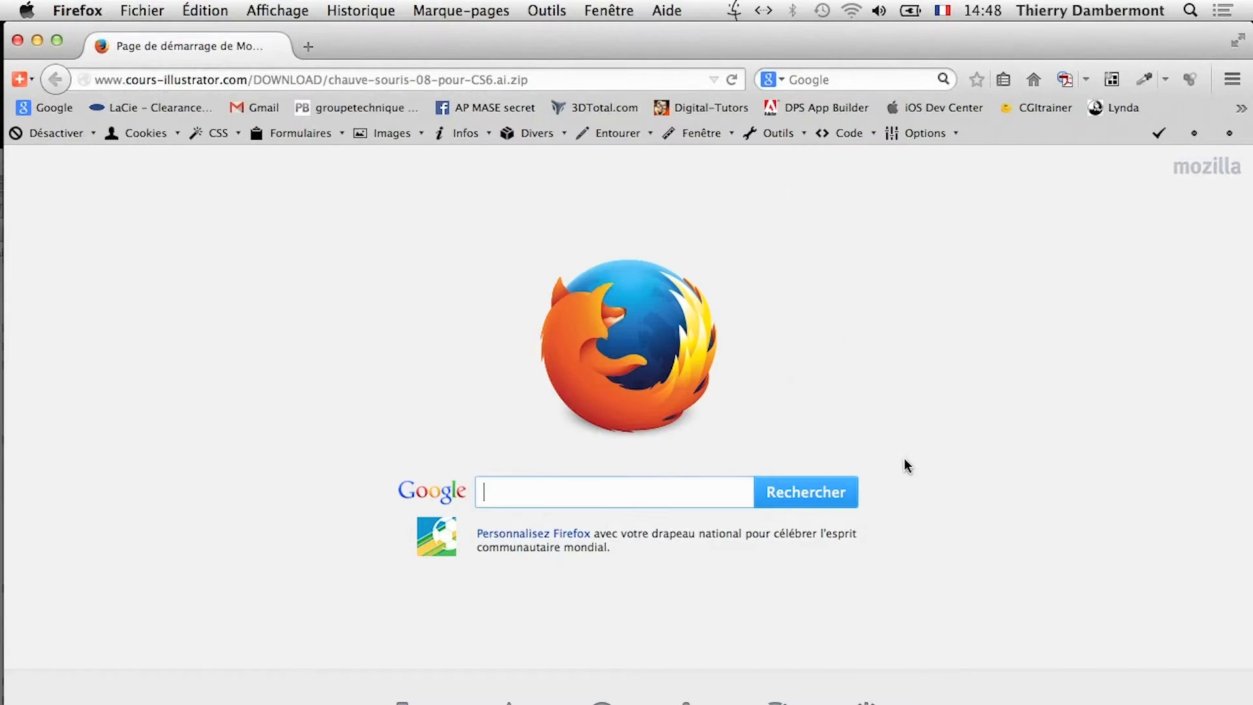
# Step: Switch back to Illustrator and move the Aspect and Calques panels clear of the wing's gradient mesh
pyautogui.press('super+Tab')
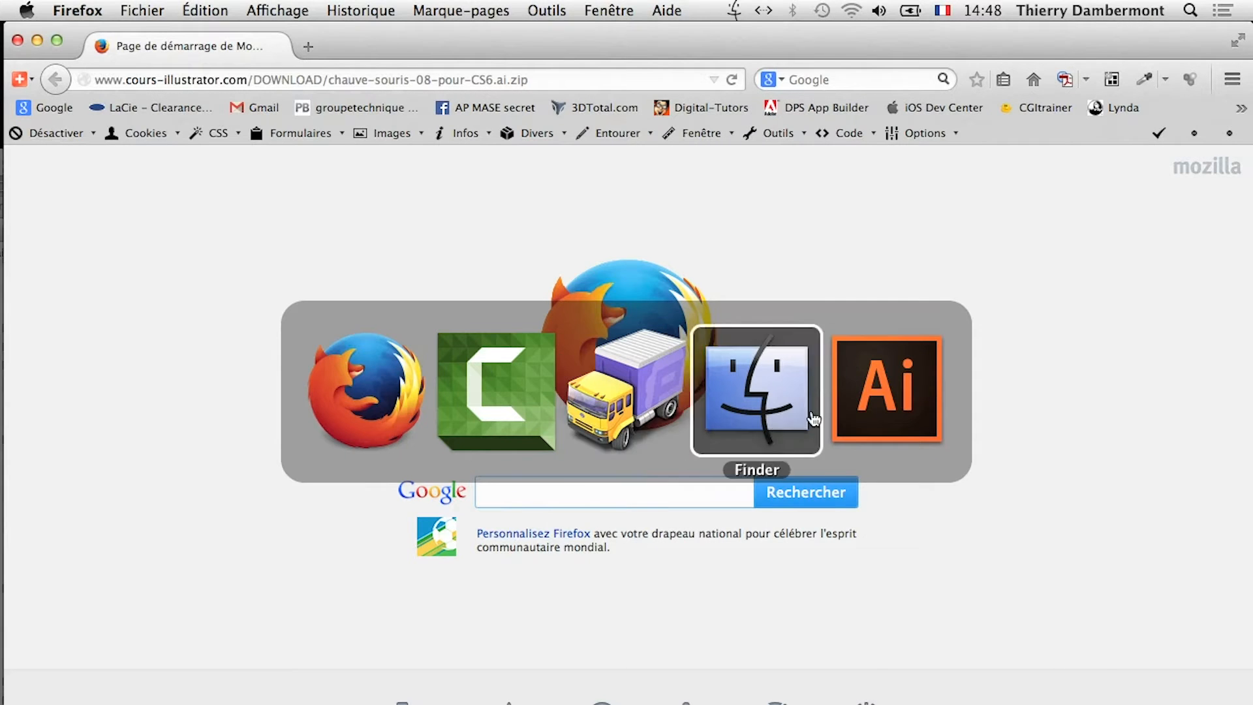
pyautogui.click(874, 410)
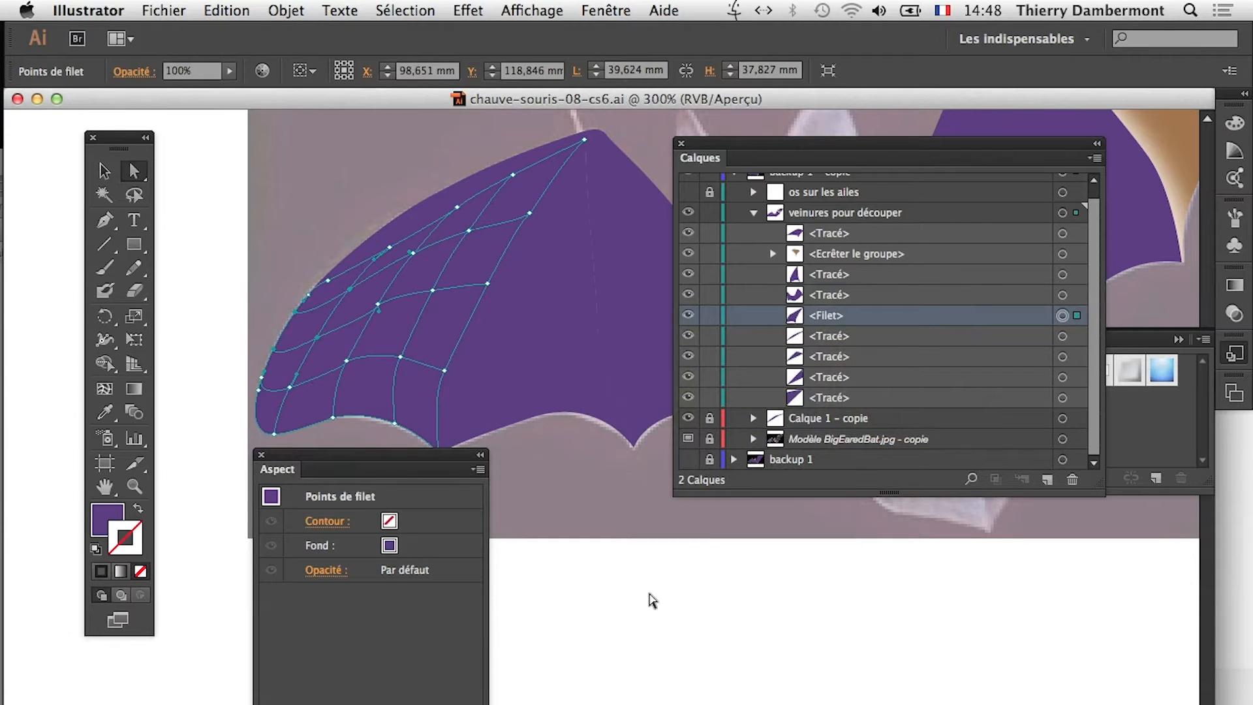
pyautogui.click(654, 605)
pyautogui.click(417, 357)
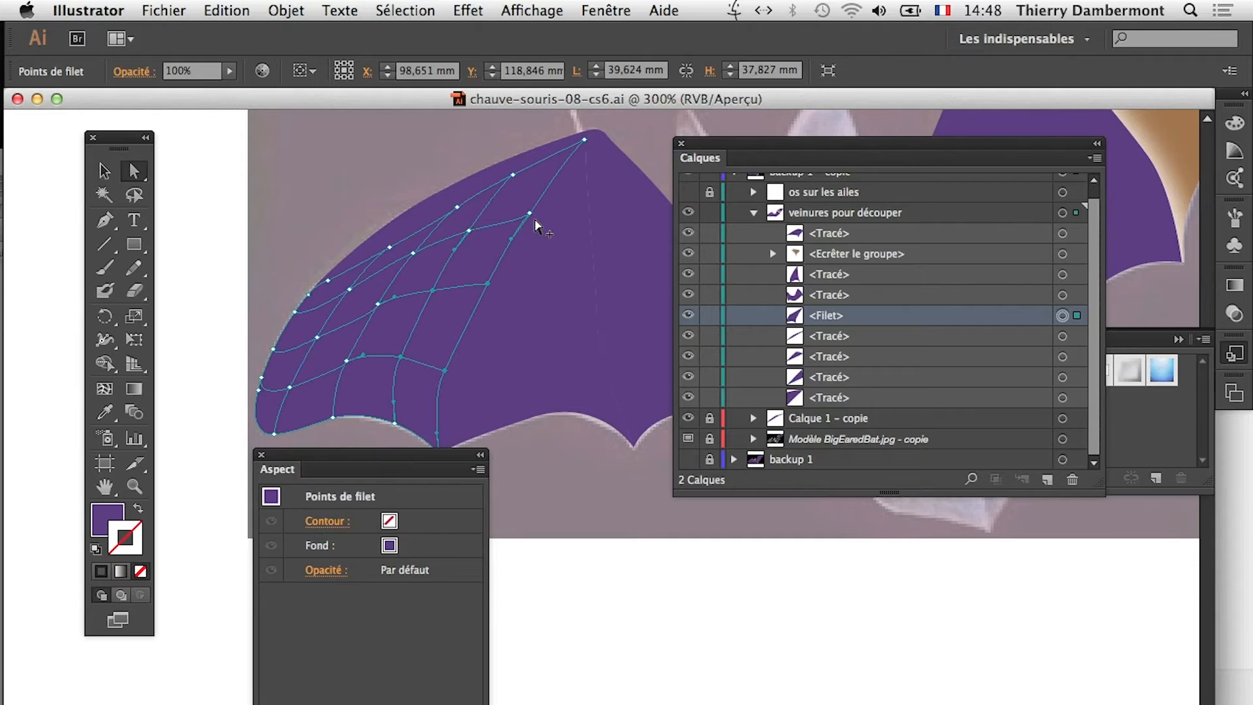
pyautogui.press('super+minus')
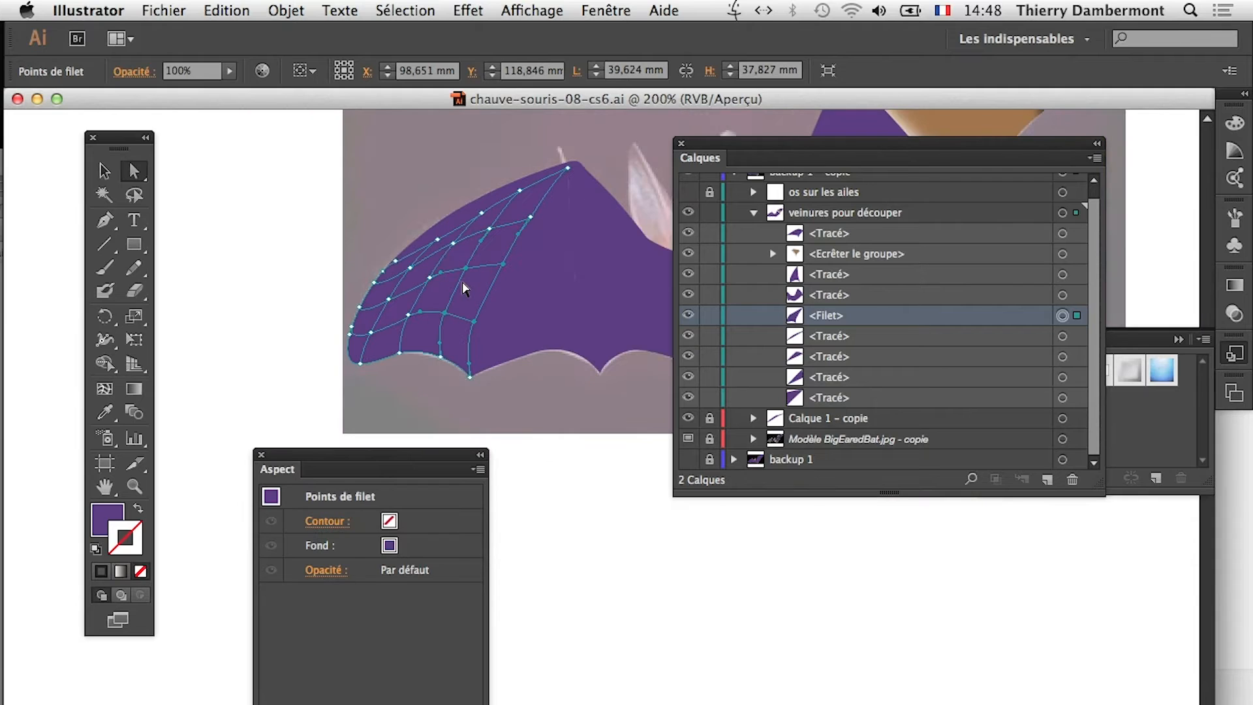
pyautogui.moveTo(419, 291); pyautogui.dragTo(312, 285)
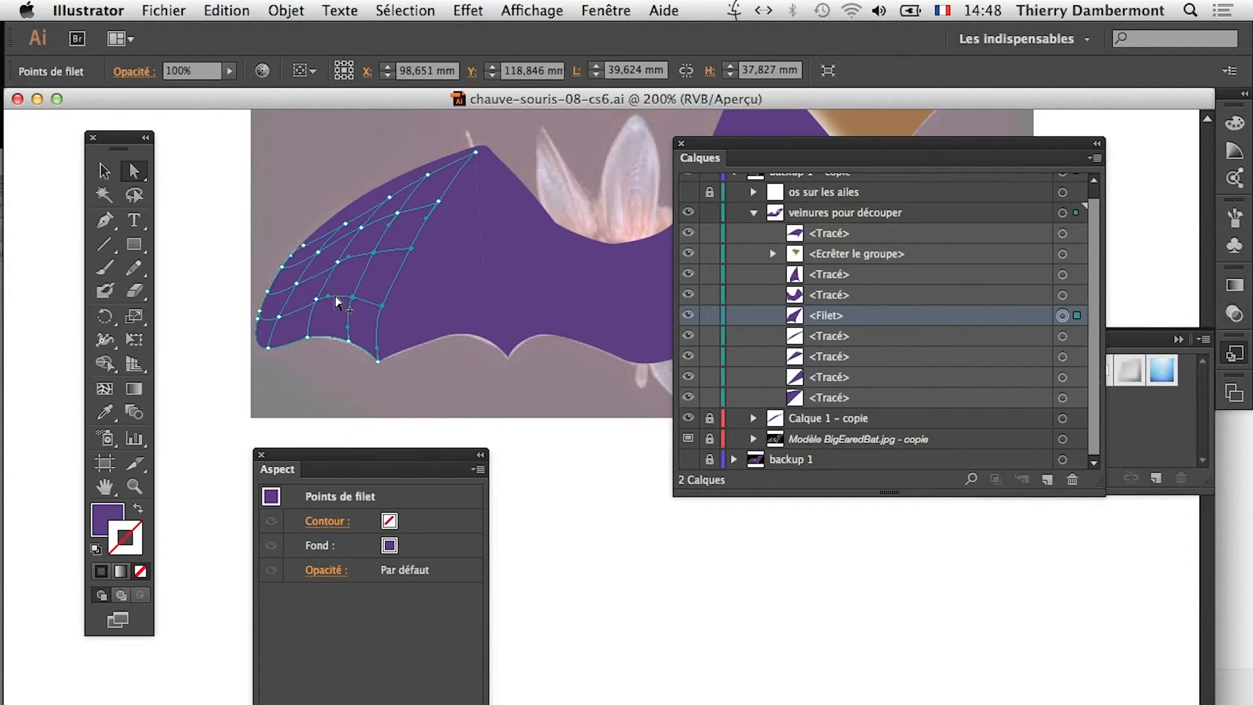
pyautogui.scroll(1, 292, 266)
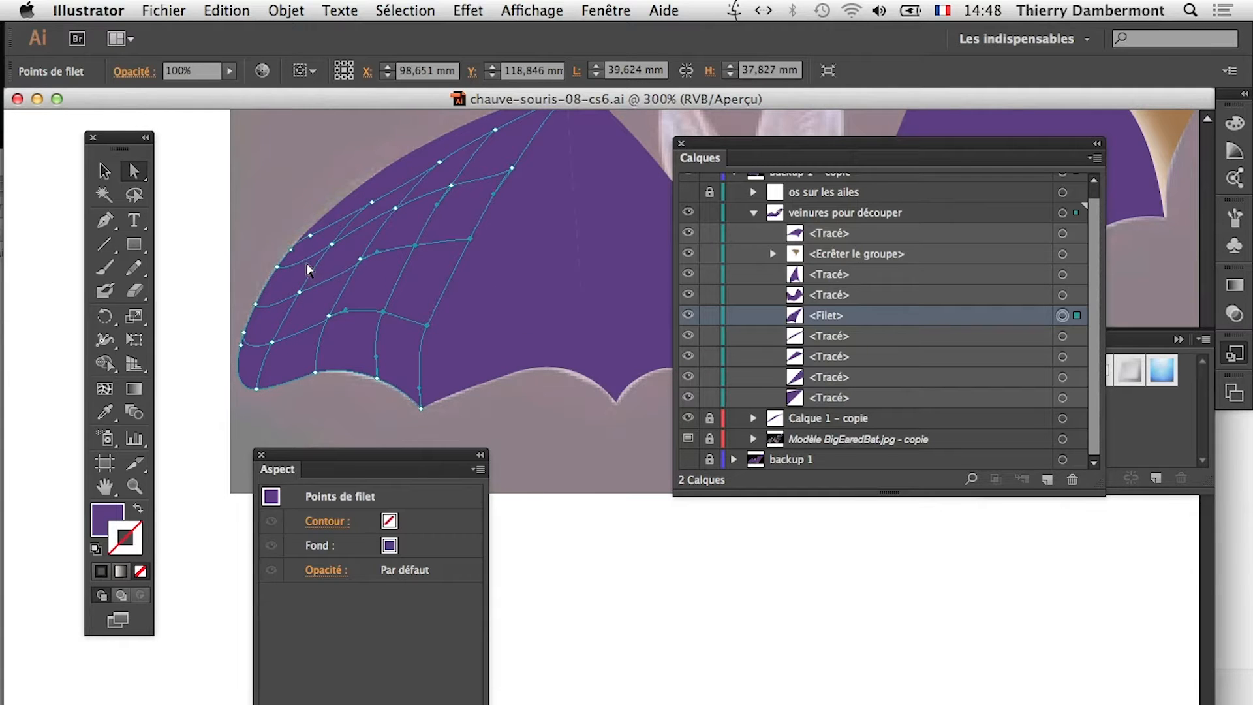
pyautogui.scroll(2, 382, 308)
pyautogui.moveTo(371, 457); pyautogui.dragTo(369, 588)
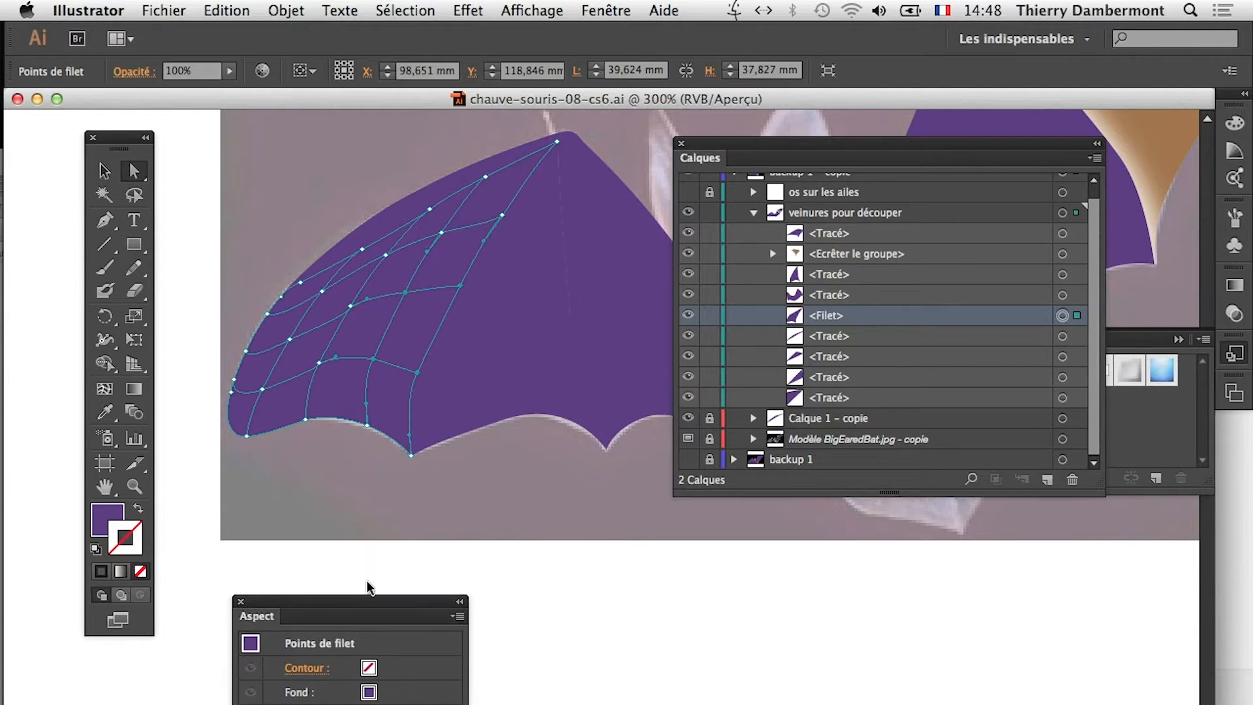
pyautogui.moveTo(751, 154); pyautogui.dragTo(902, 194)
pyautogui.scroll(1, 480, 355)
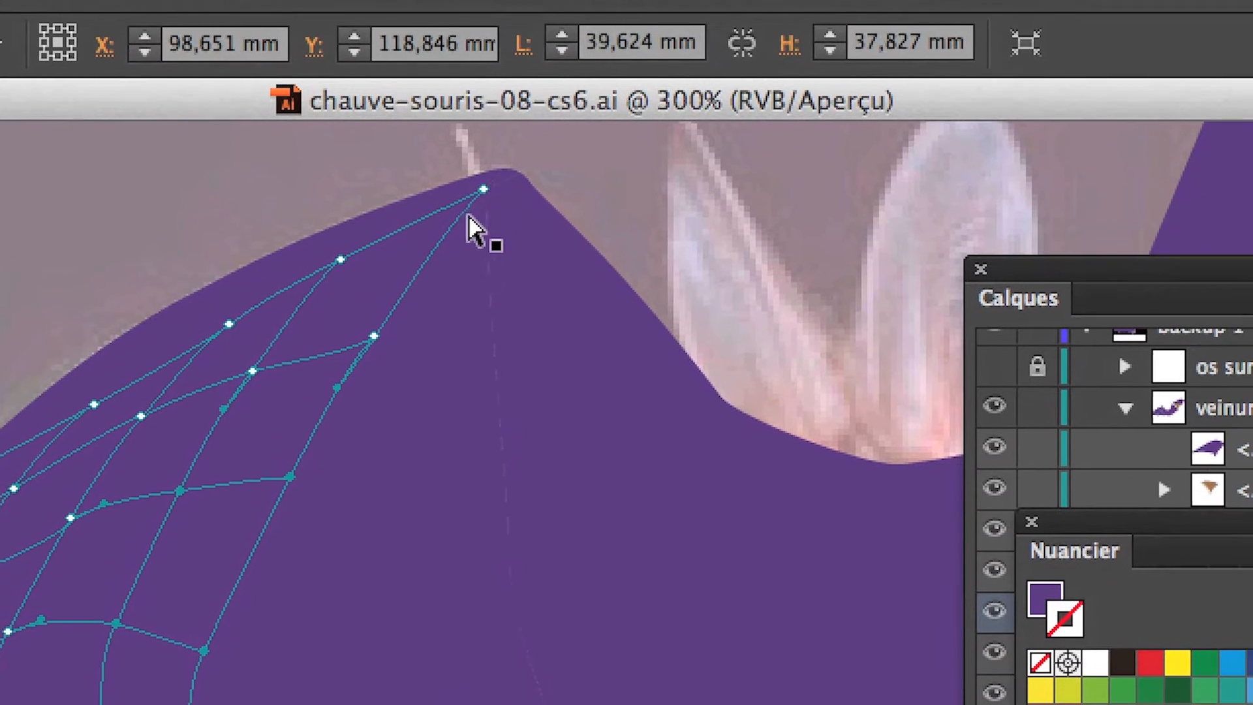
# Step: Try to select the gradient mesh points near the wing's upper tip, where the mesh meets the adjoining paths
pyautogui.click(477, 203)
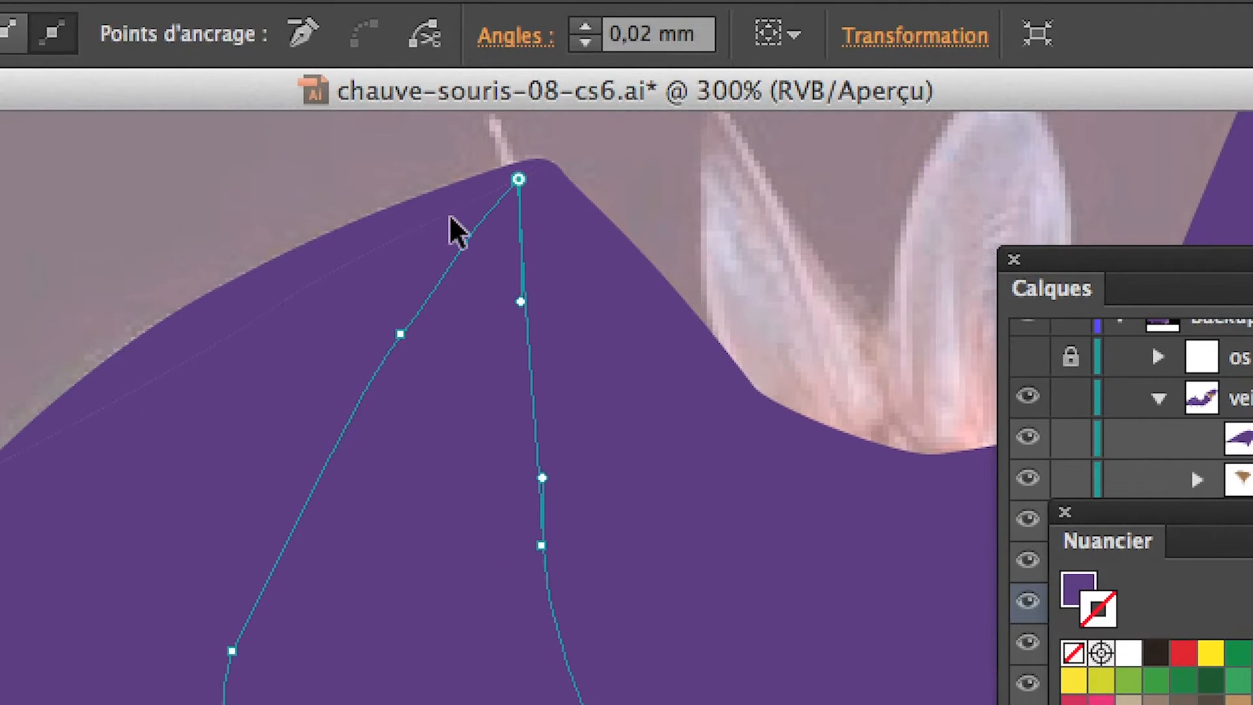
pyautogui.click(410, 242)
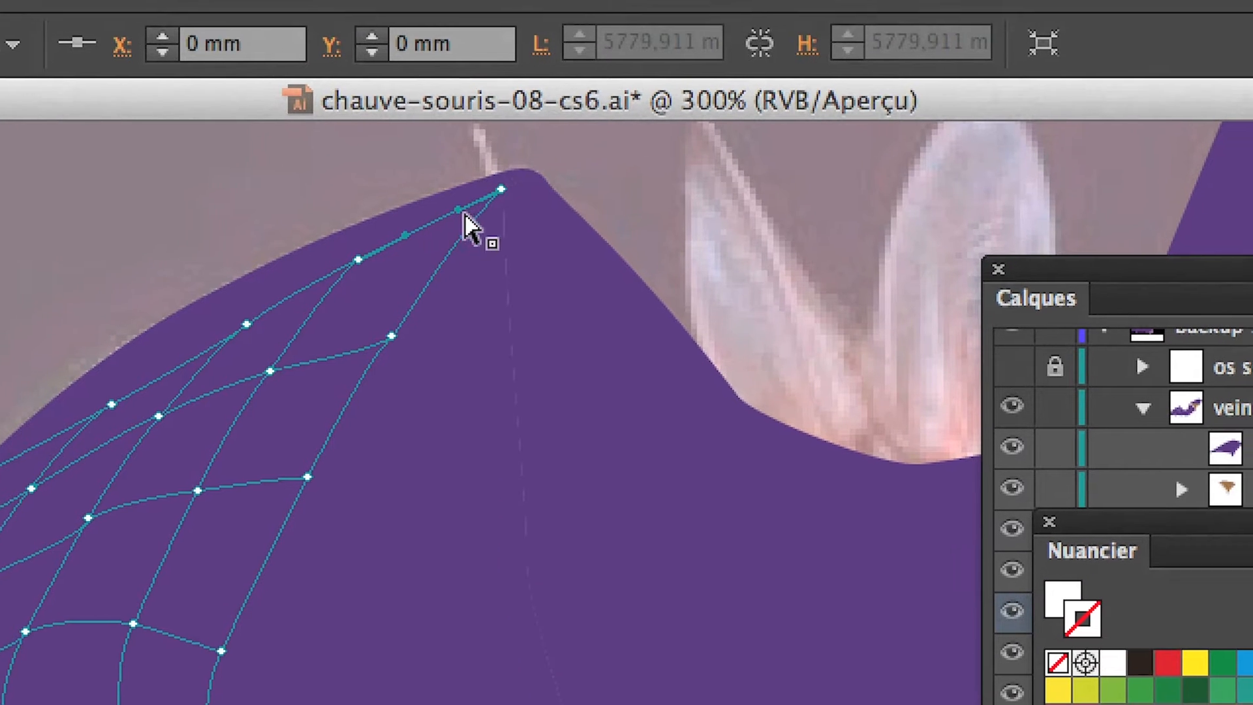
pyautogui.click(478, 205)
pyautogui.click(405, 238)
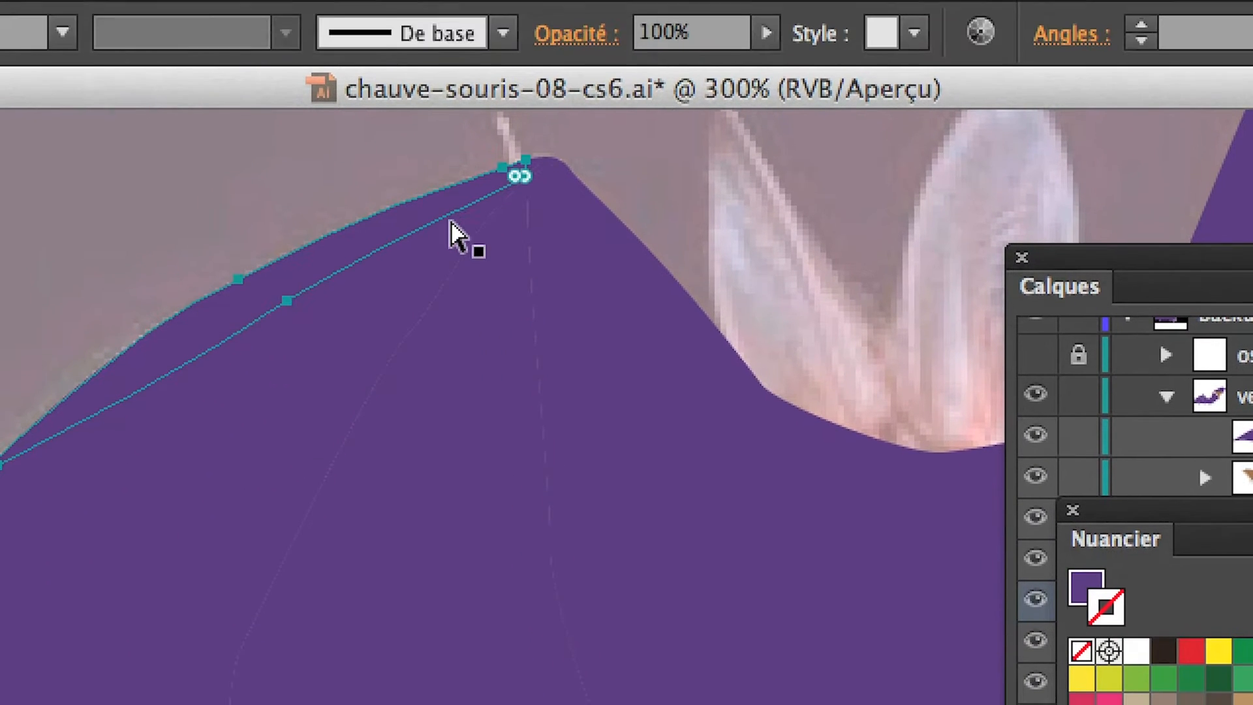
pyautogui.click(401, 255)
pyautogui.click(439, 233)
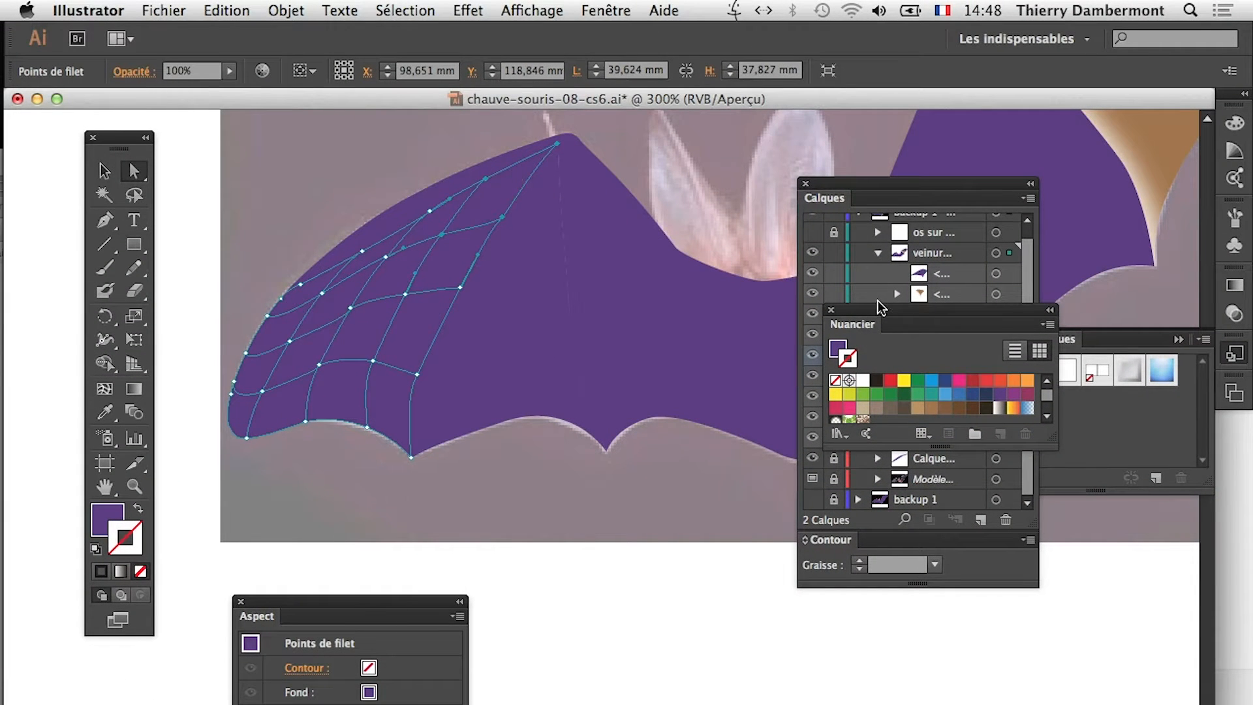
# Step: Move the Nuancier panel below the artwork and review the commands for locking objects
pyautogui.moveTo(878, 301); pyautogui.dragTo(590, 621)
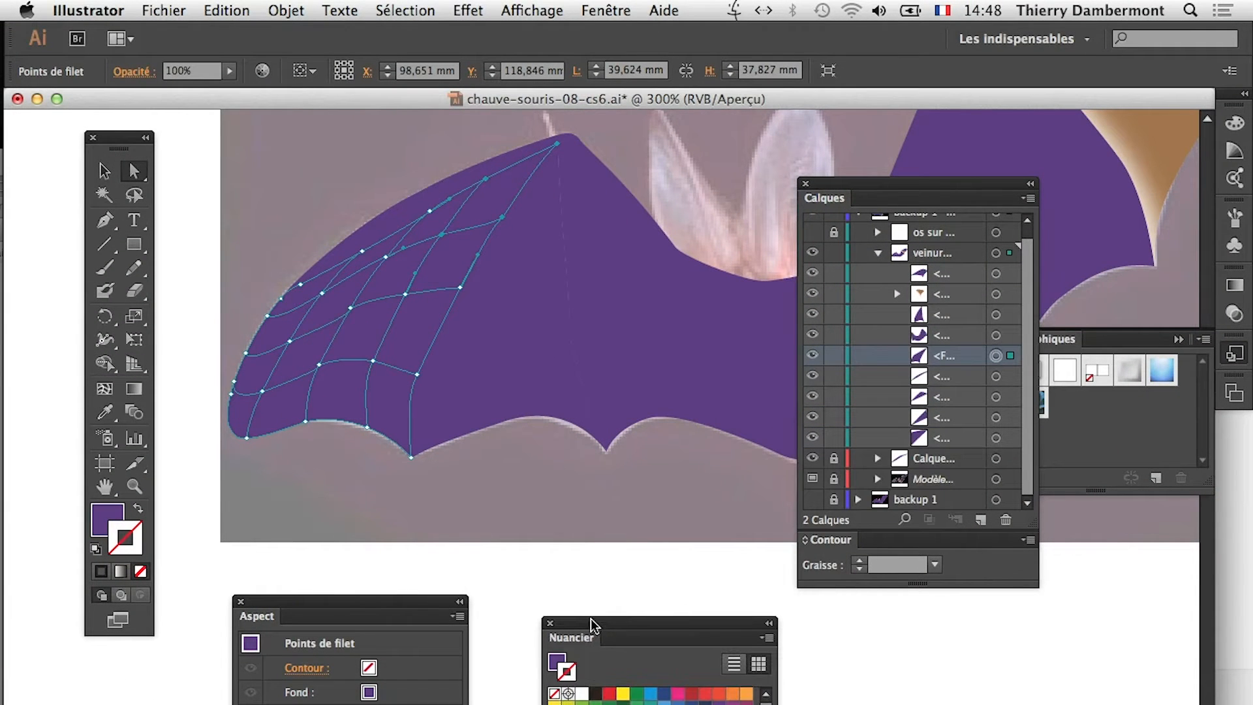
pyautogui.click(304, 9)
pyautogui.moveTo(329, 125)
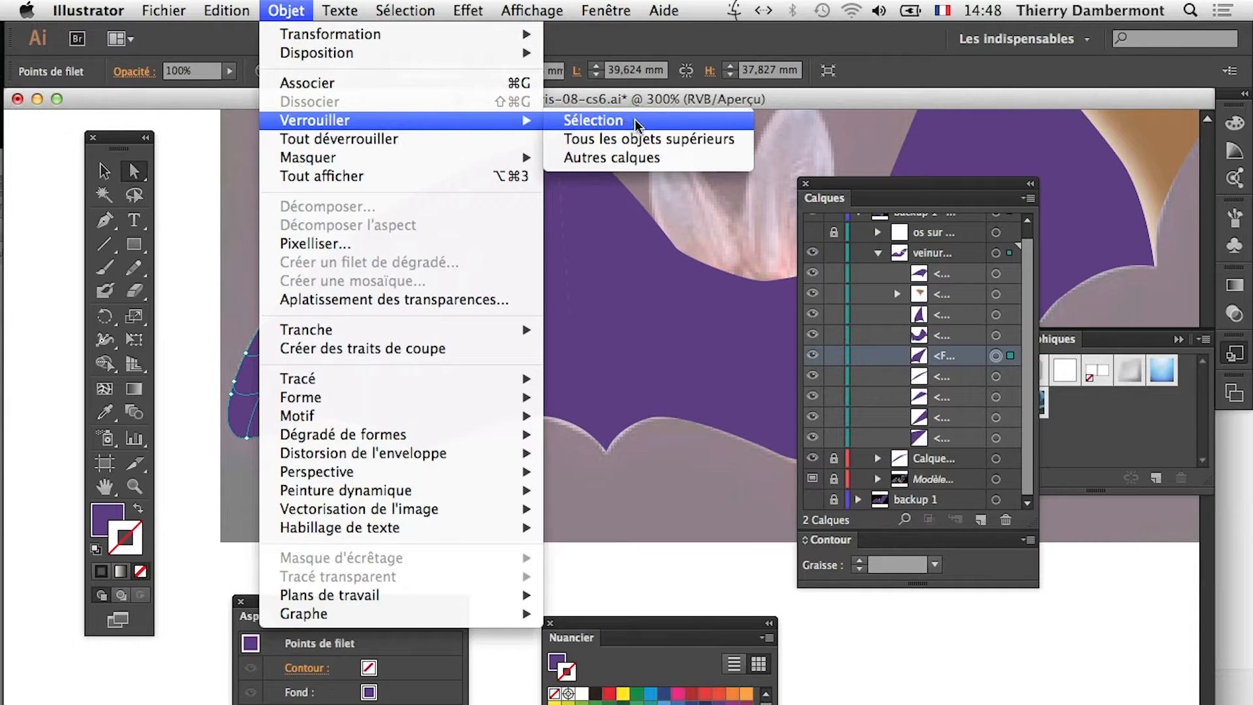
pyautogui.click(663, 142)
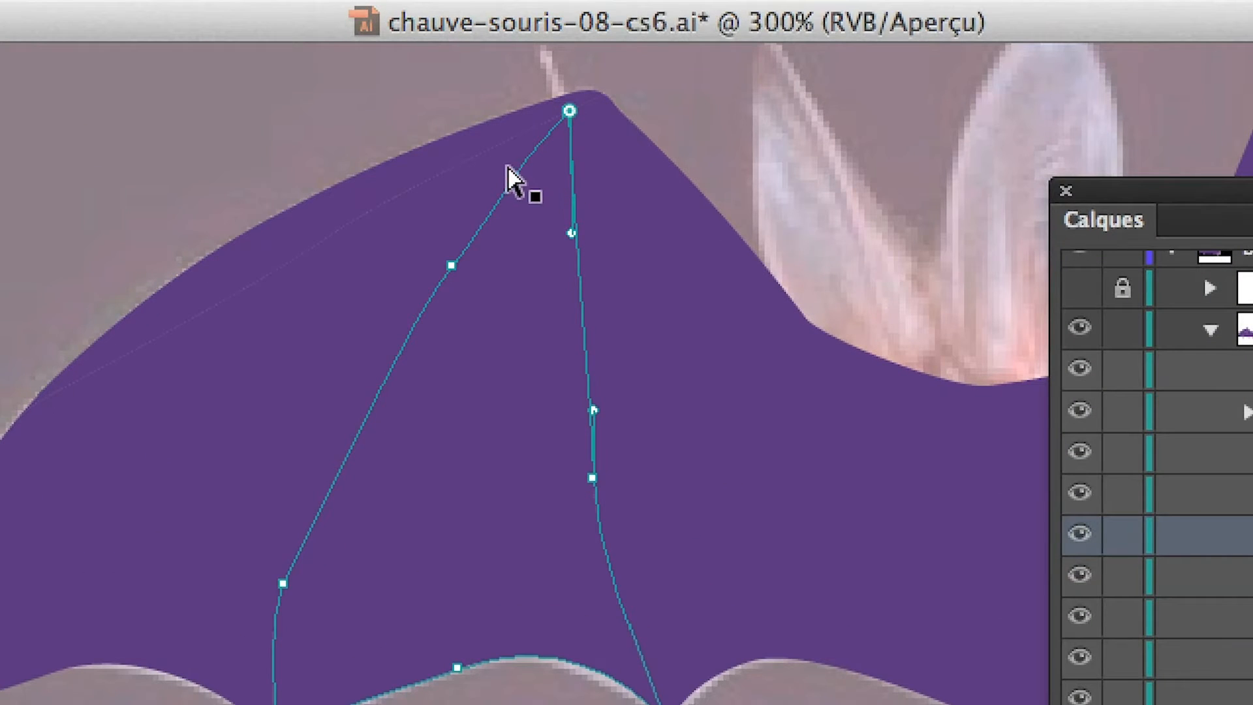
# Step: Lock the two paths that meet the gradient mesh at the wing tip: the neighbouring wing section and the body shape
pyautogui.click(514, 180)
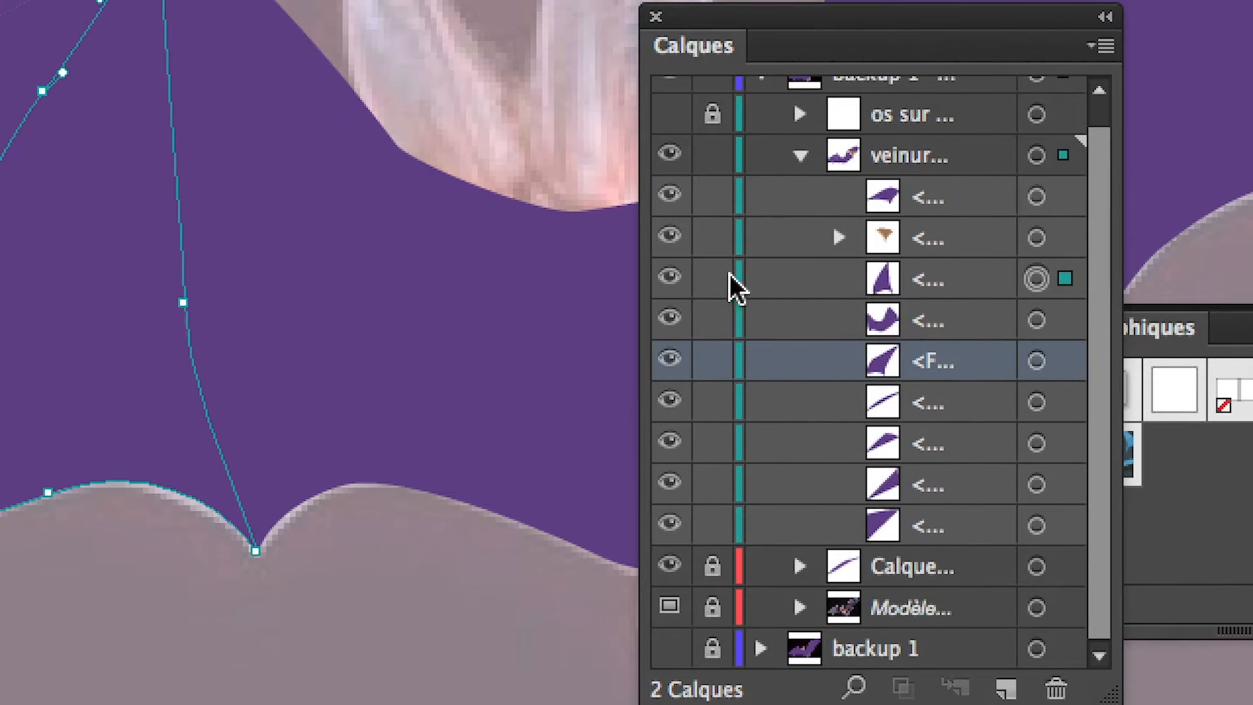
pyautogui.click(717, 278)
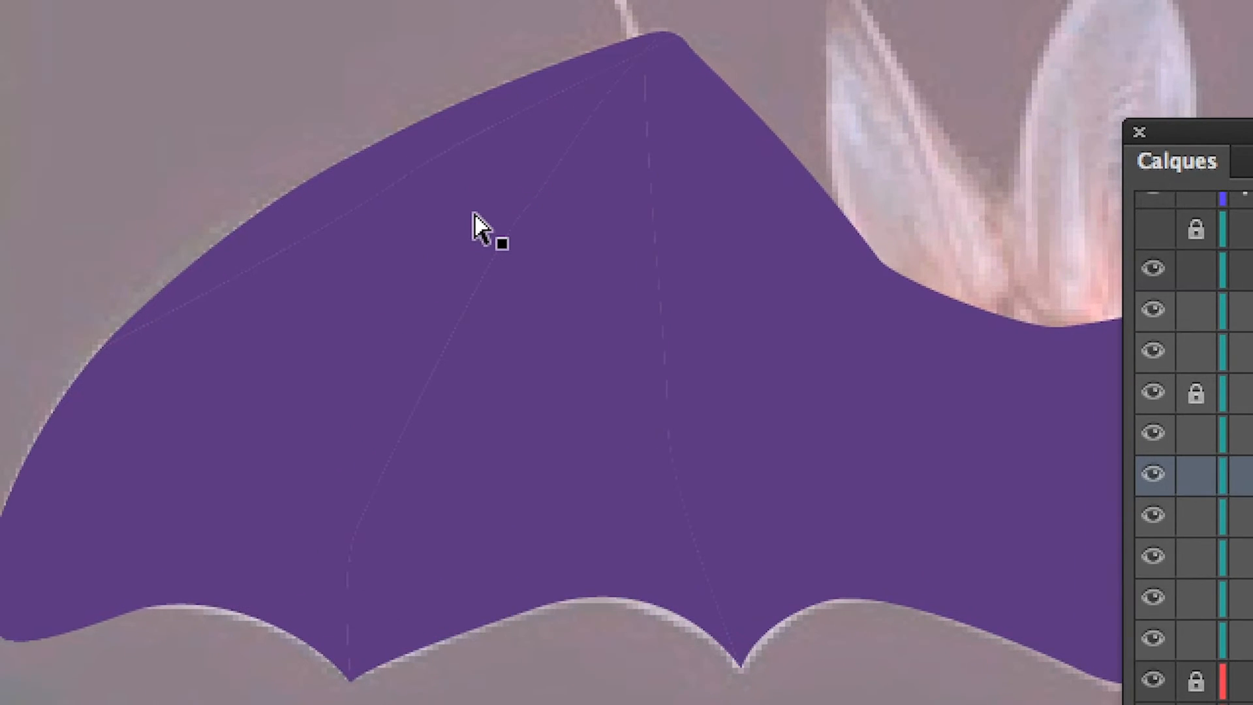
pyautogui.click(504, 207)
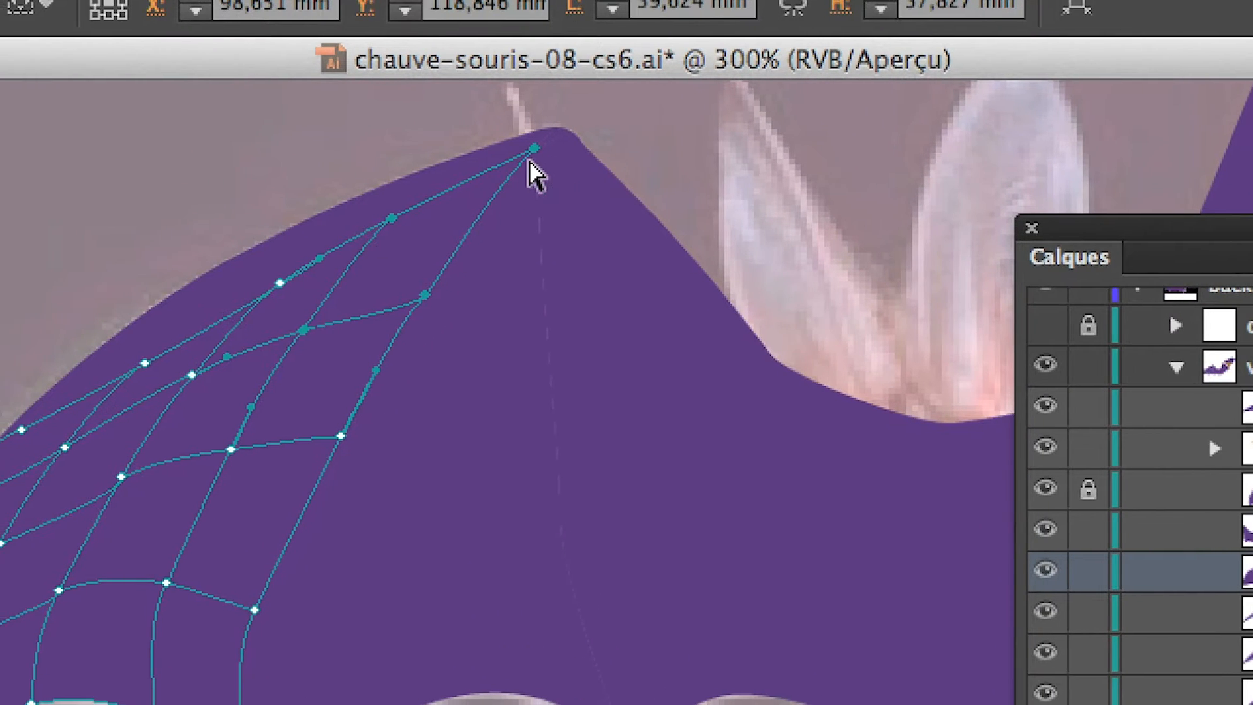
pyautogui.click(565, 154)
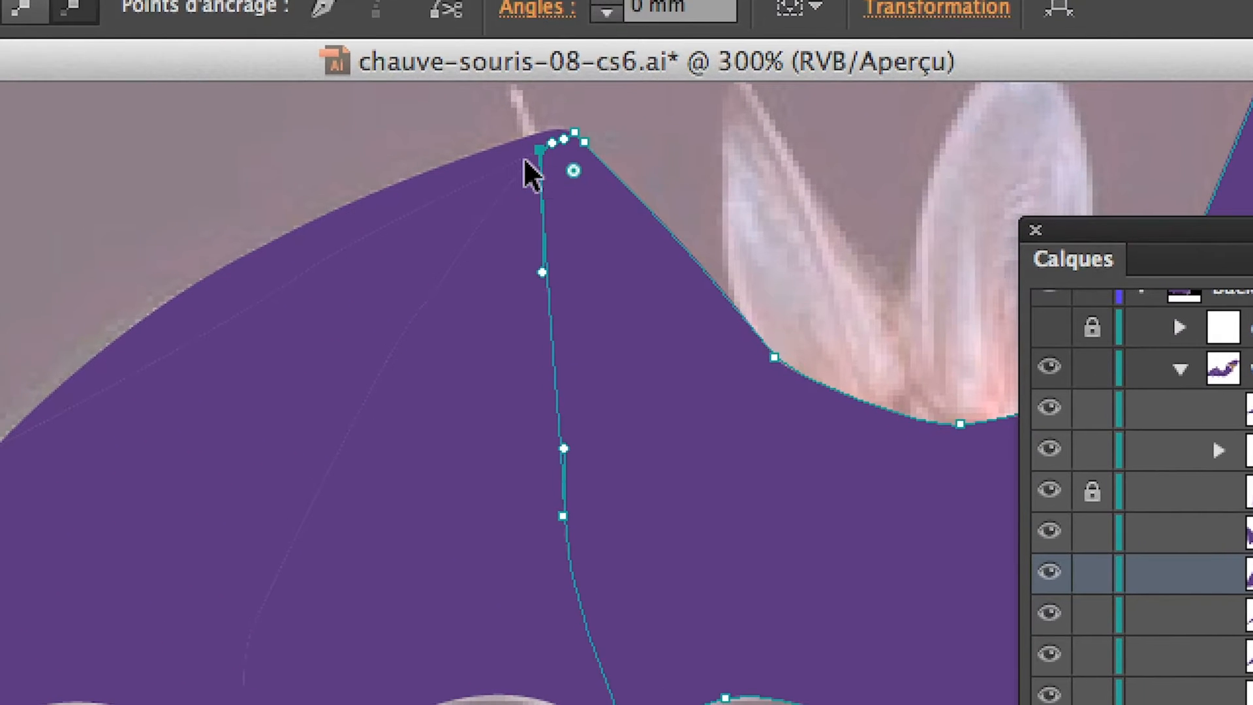
pyautogui.click(533, 170)
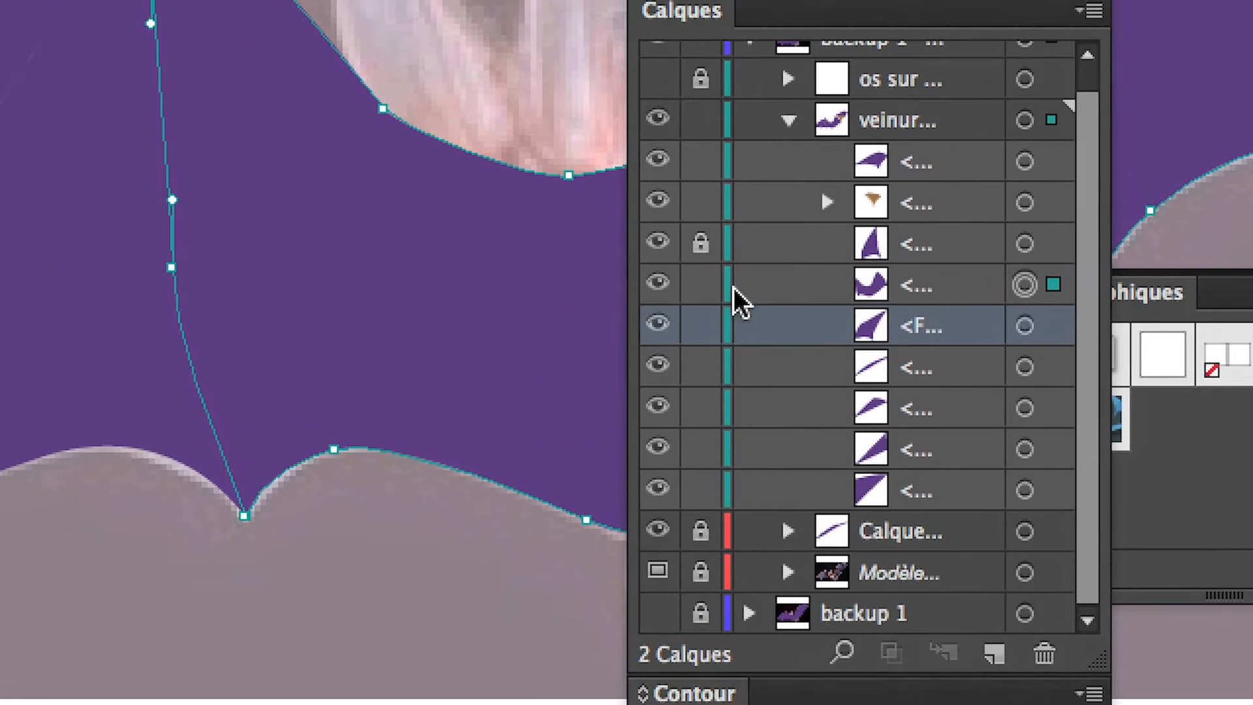
pyautogui.click(1078, 525)
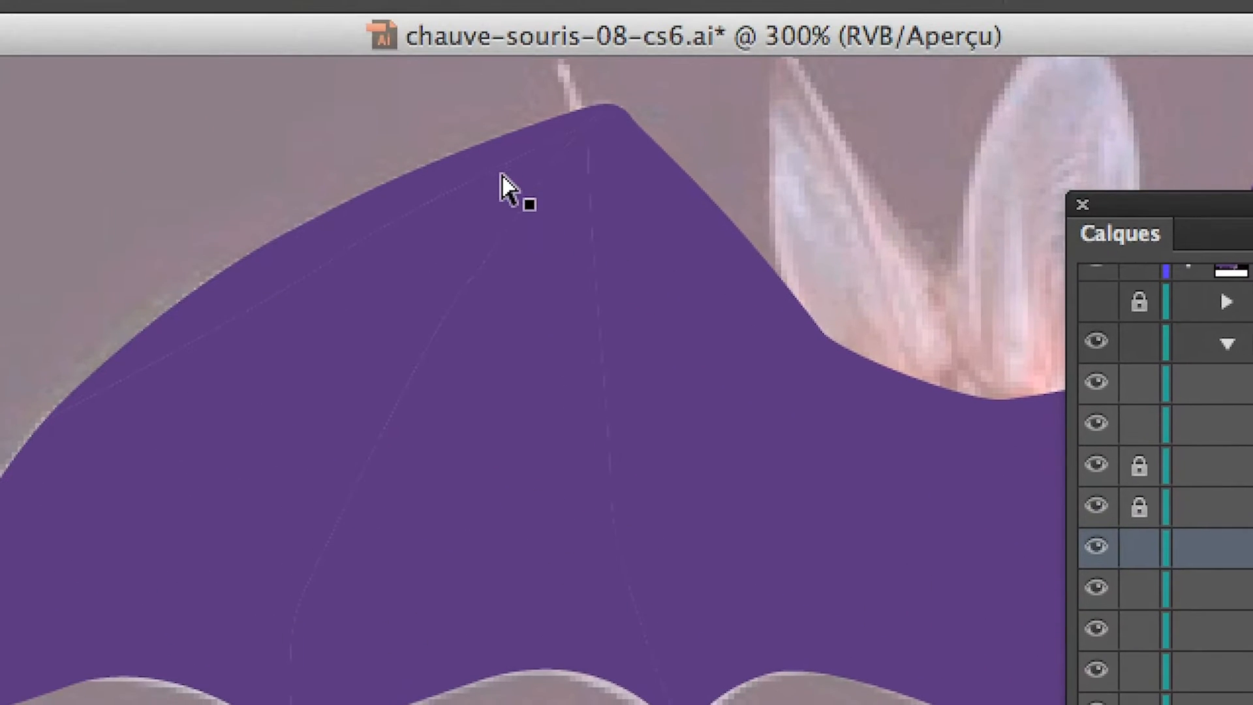
# Step: Test selecting the gradient mesh by its upper tip with the adjoining paths locked, and deselect it
pyautogui.click(526, 171)
pyautogui.press('super+shift+a')
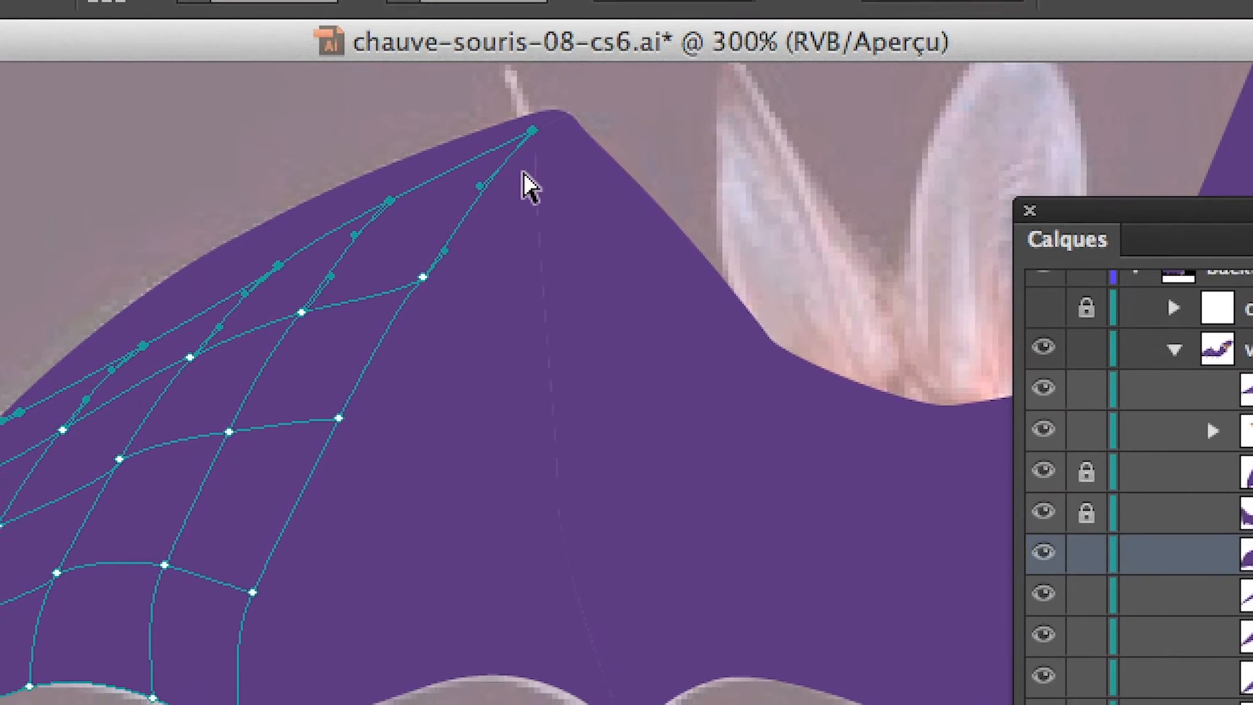
pyautogui.click(597, 188)
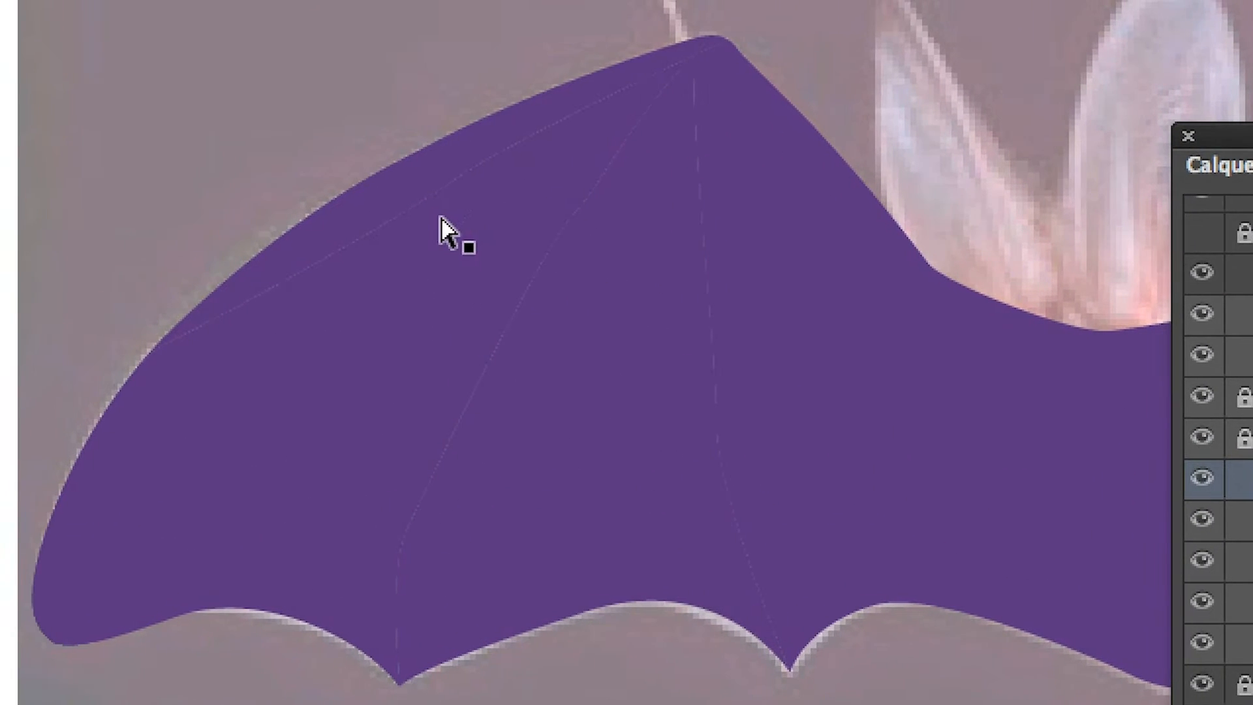
# Step: Isolate the wing's gradient mesh and reselect it at its upper tip
pyautogui.click(112, 102)
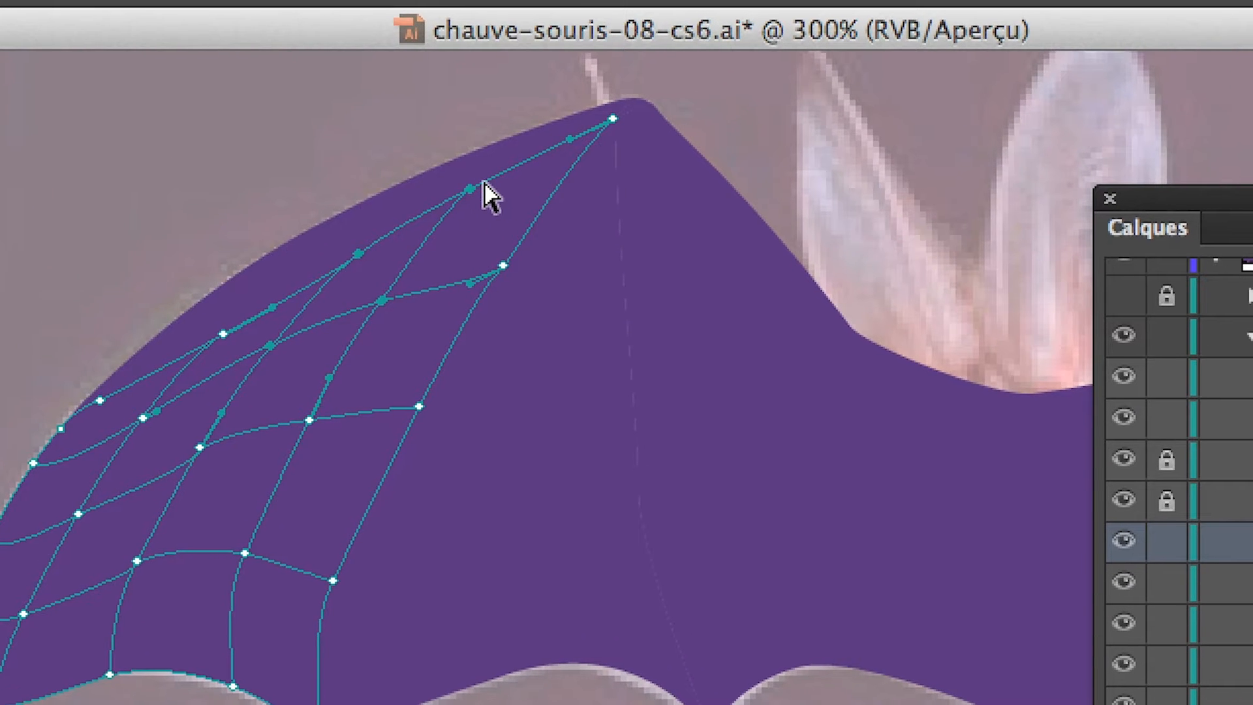
pyautogui.rightClick(484, 189)
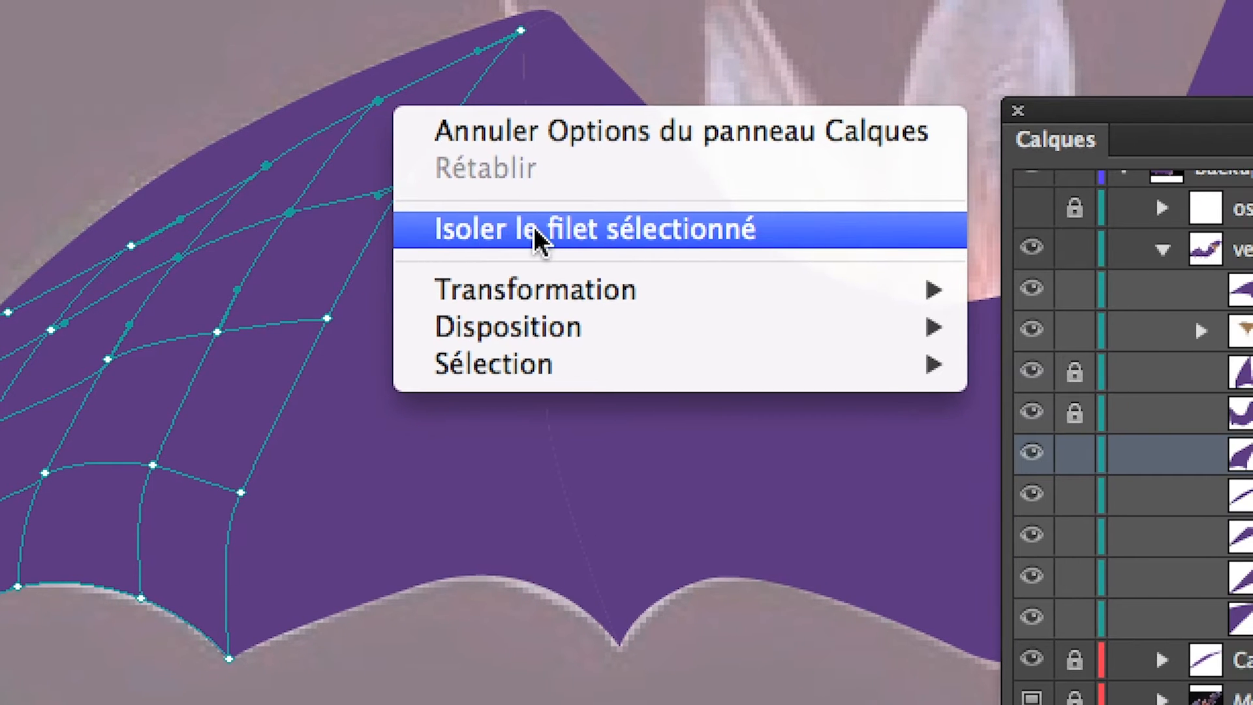
pyautogui.click(601, 297)
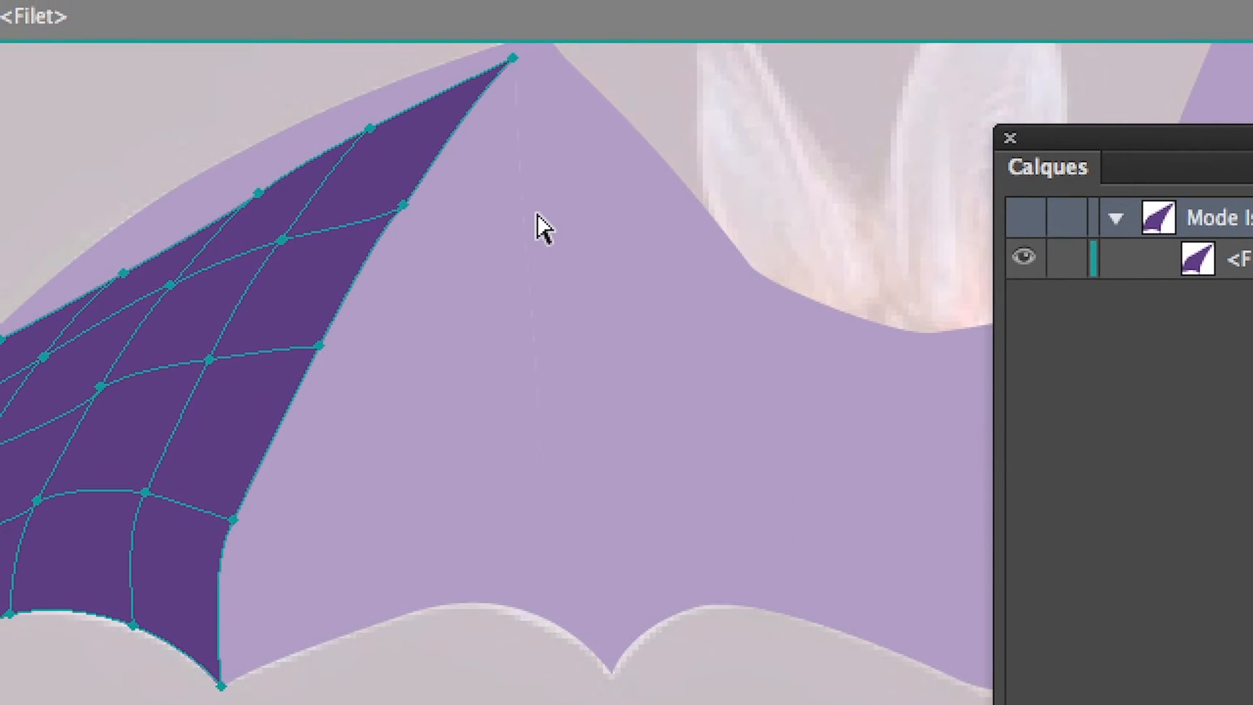
pyautogui.click(545, 229)
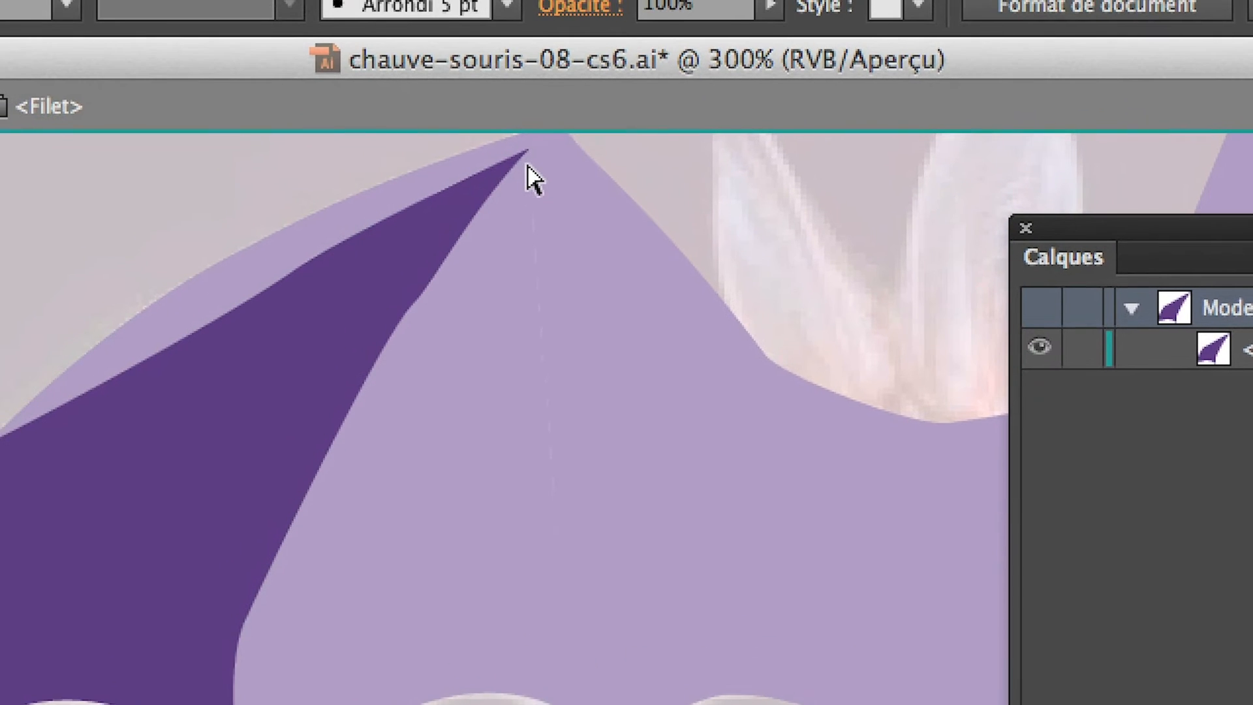
pyautogui.click(529, 163)
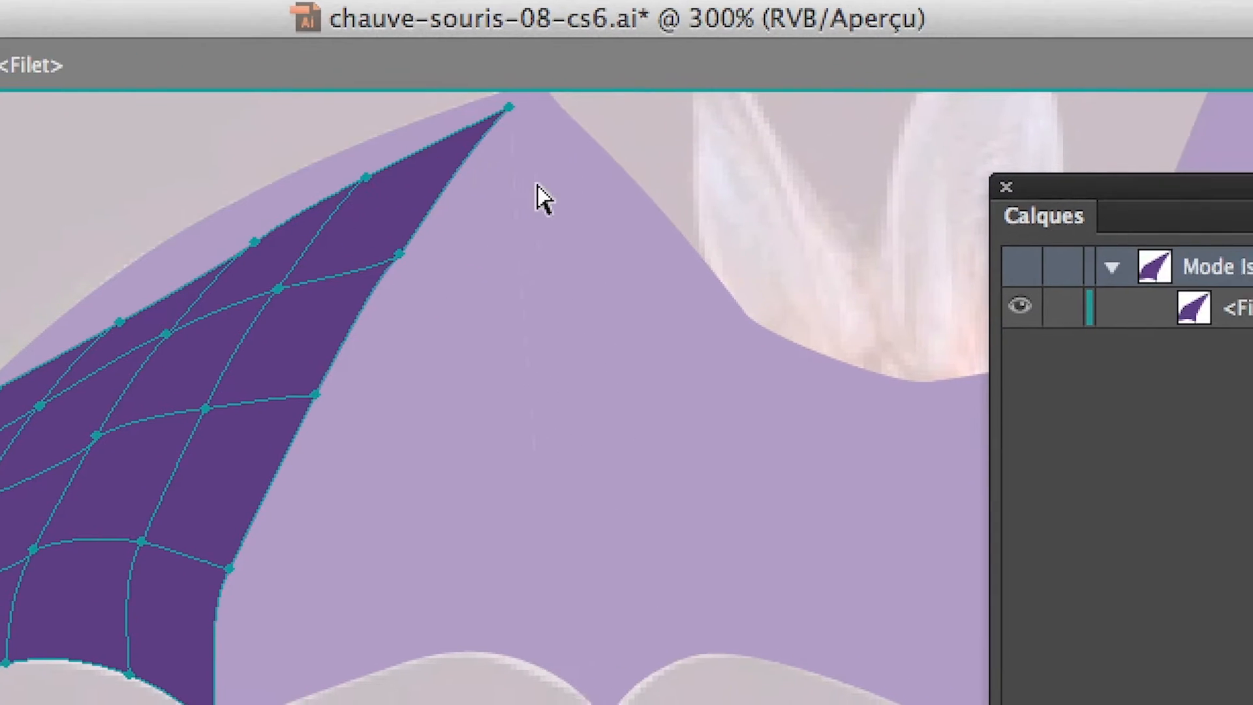
# Step: Colour the mesh points along the wing's upper edge black, moving the Nuancier panel next to the wing
pyautogui.click(620, 111)
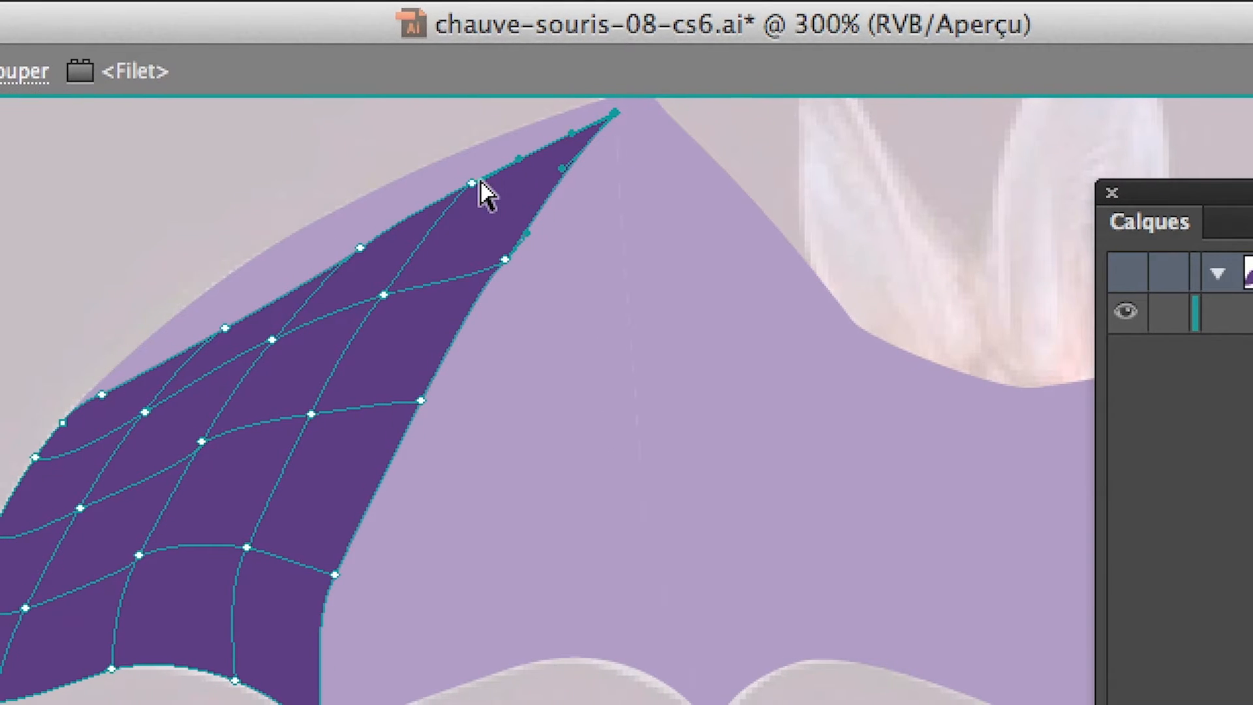
pyautogui.click(472, 184)
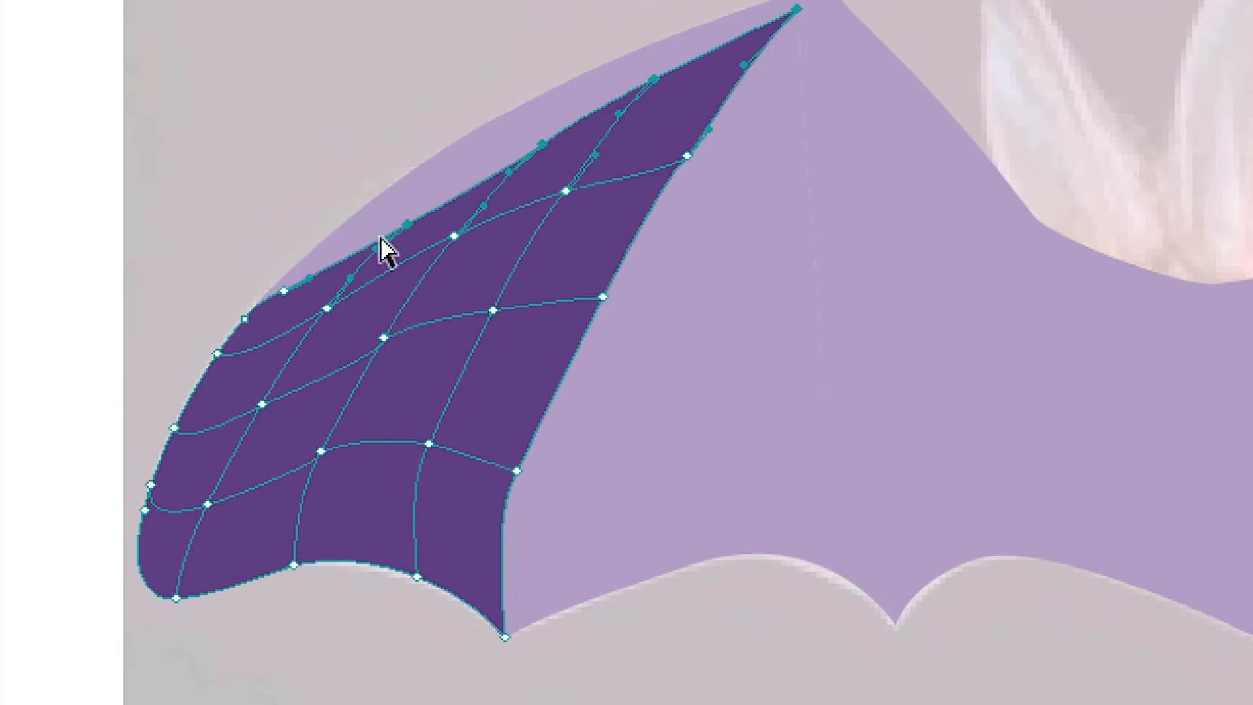
pyautogui.click(260, 304)
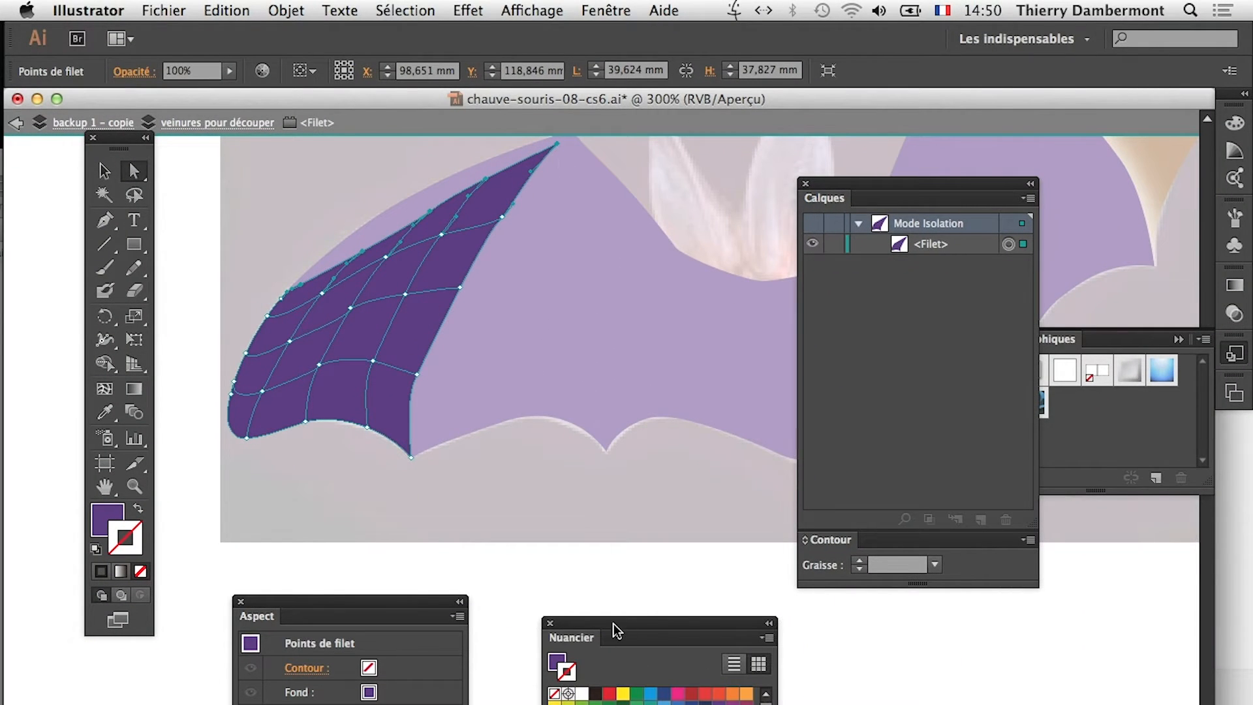
pyautogui.moveTo(614, 626); pyautogui.dragTo(646, 357)
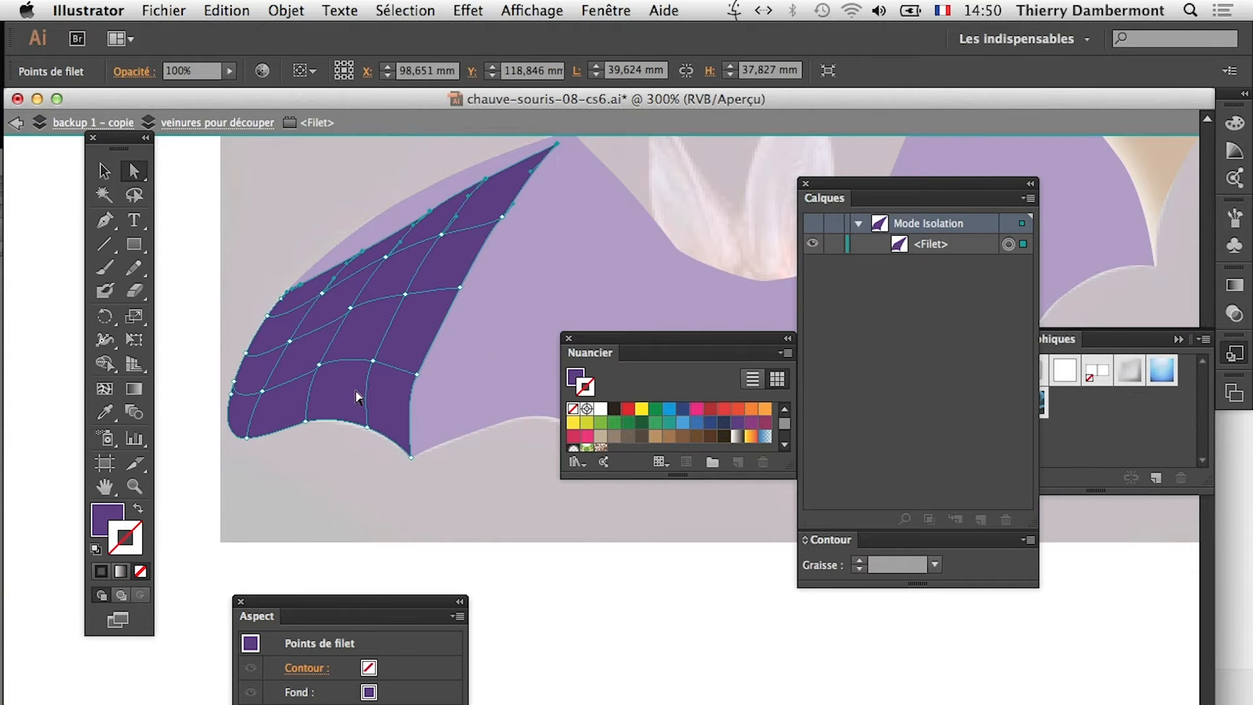
pyautogui.click(109, 513)
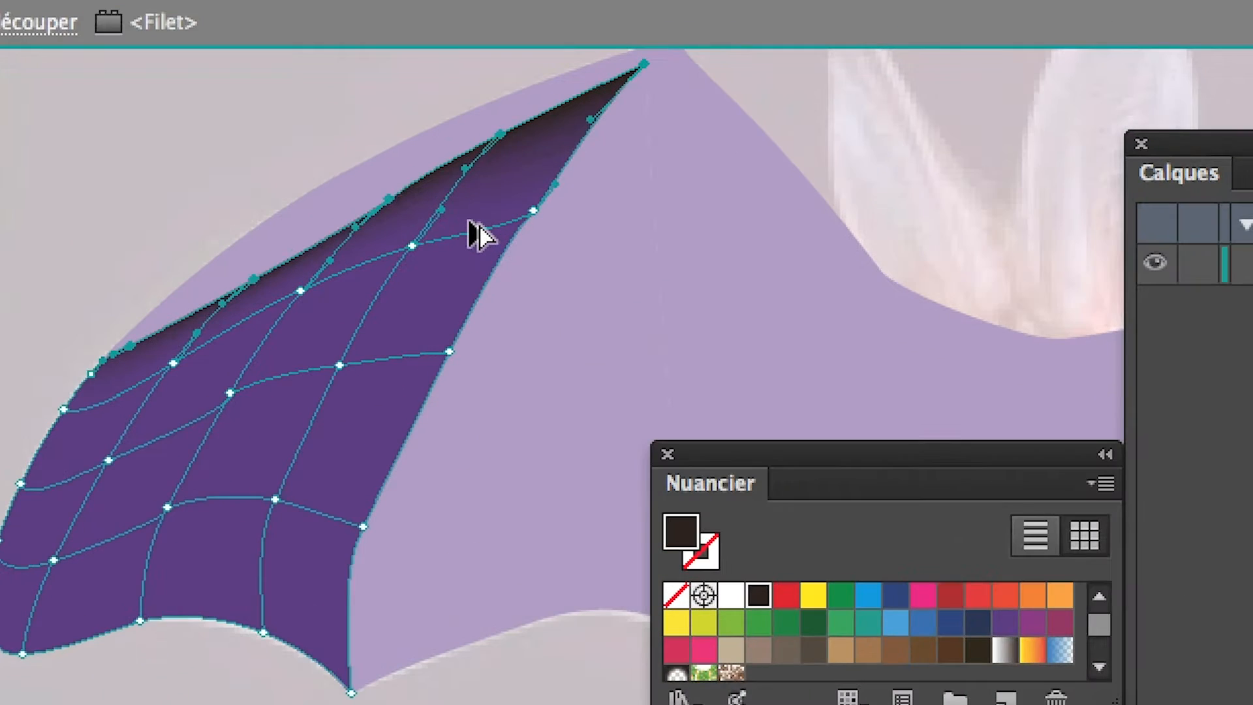
pyautogui.click(606, 226)
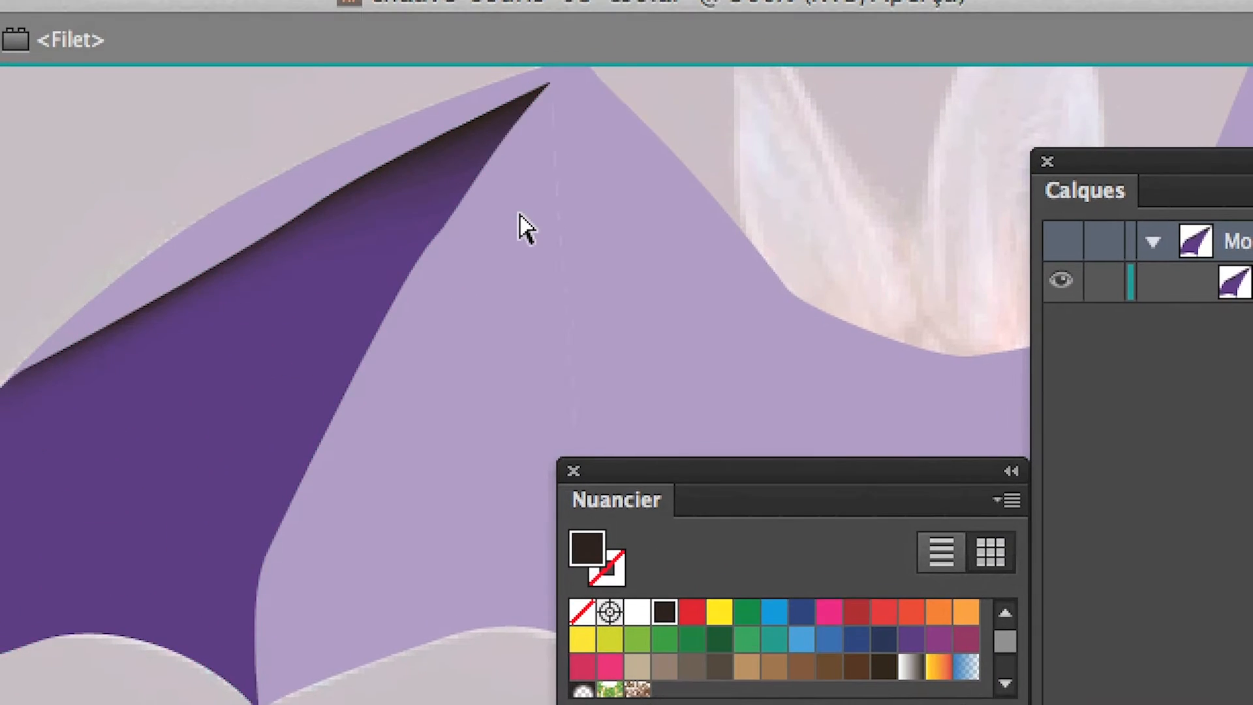
# Step: Exit isolation mode to view the shaded mesh among the neighbouring shapes, and isolate the mesh again
pyautogui.rightClick(530, 188)
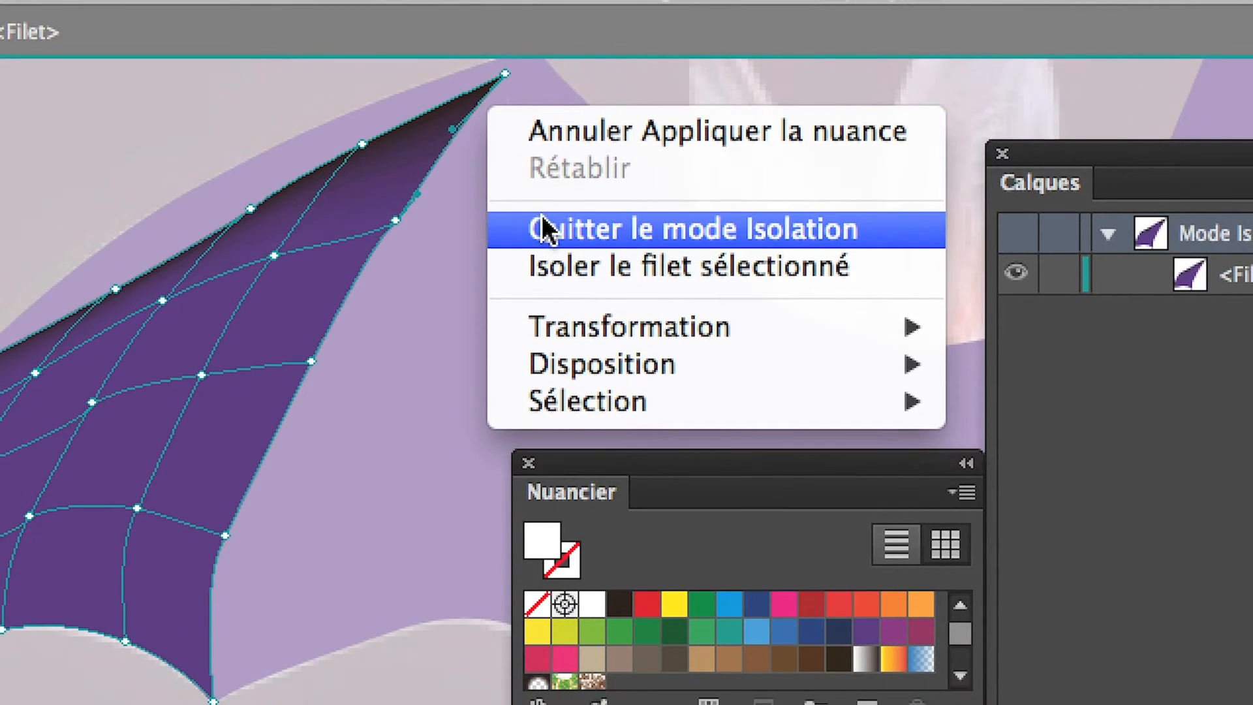
pyautogui.click(546, 229)
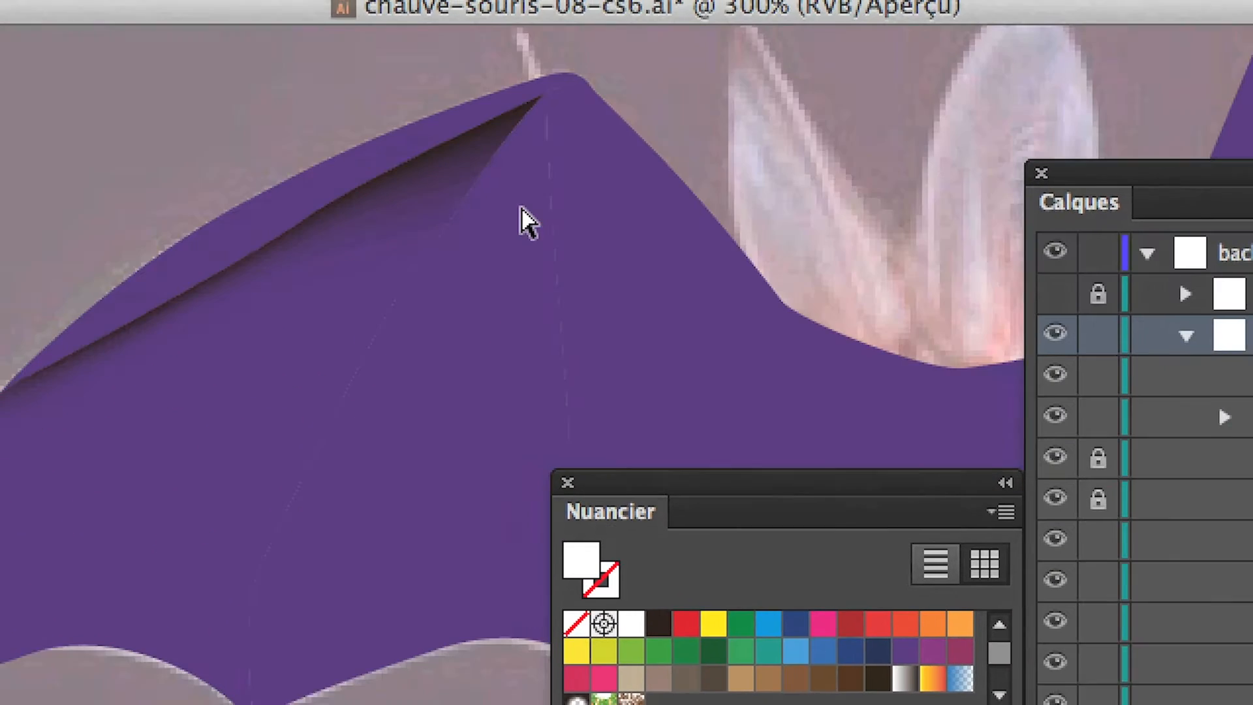
pyautogui.click(456, 173)
pyautogui.rightClick(447, 155)
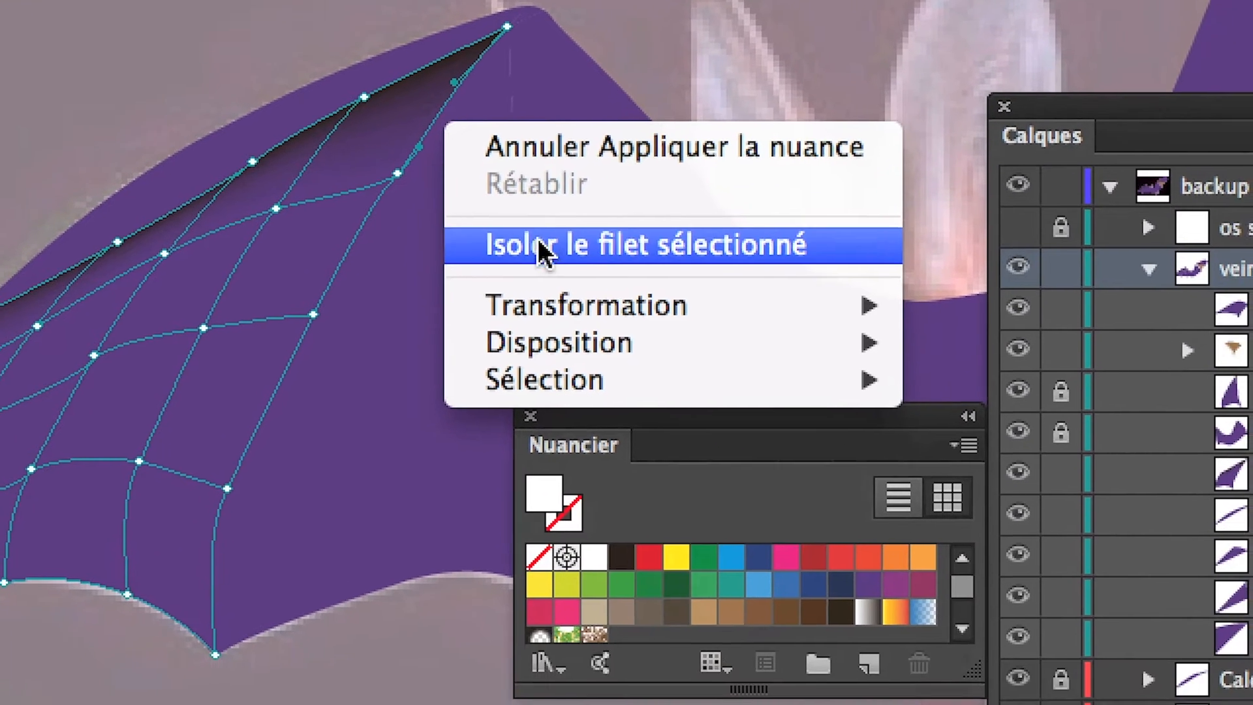
pyautogui.click(620, 337)
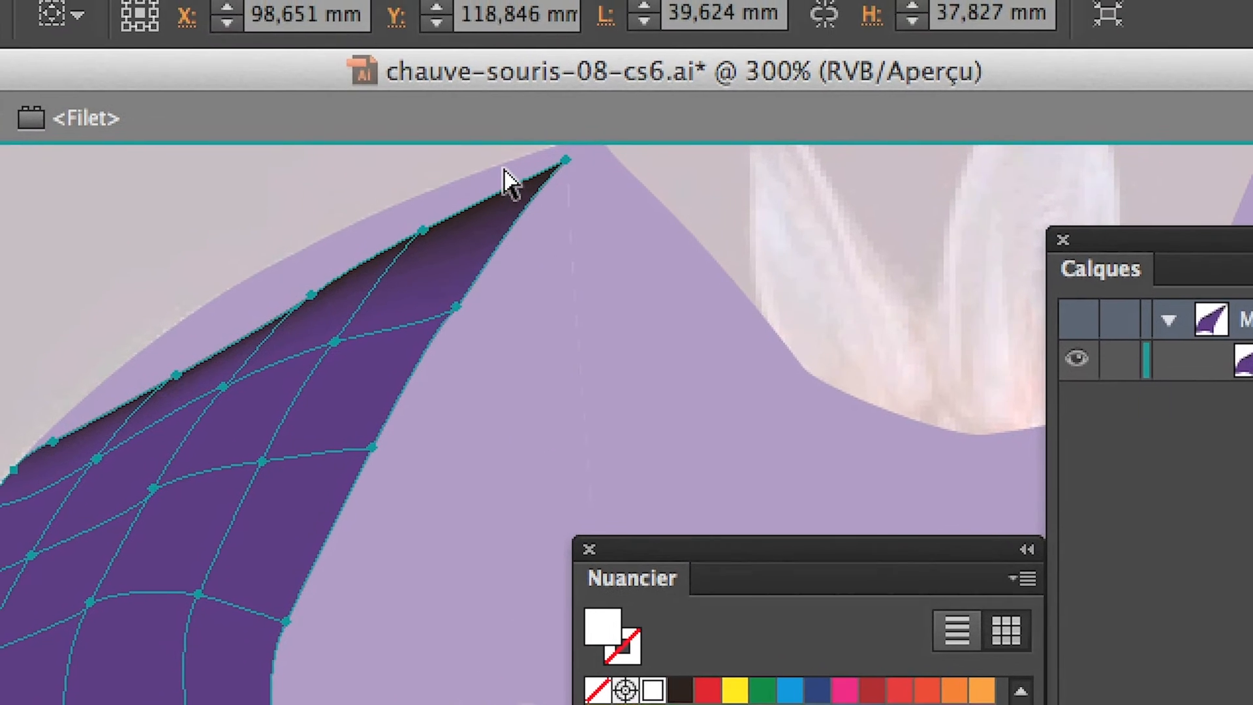
# Step: Add the mesh points along the wing's upper edge to the selection one by one, from the tip outwards
pyautogui.click(445, 43)
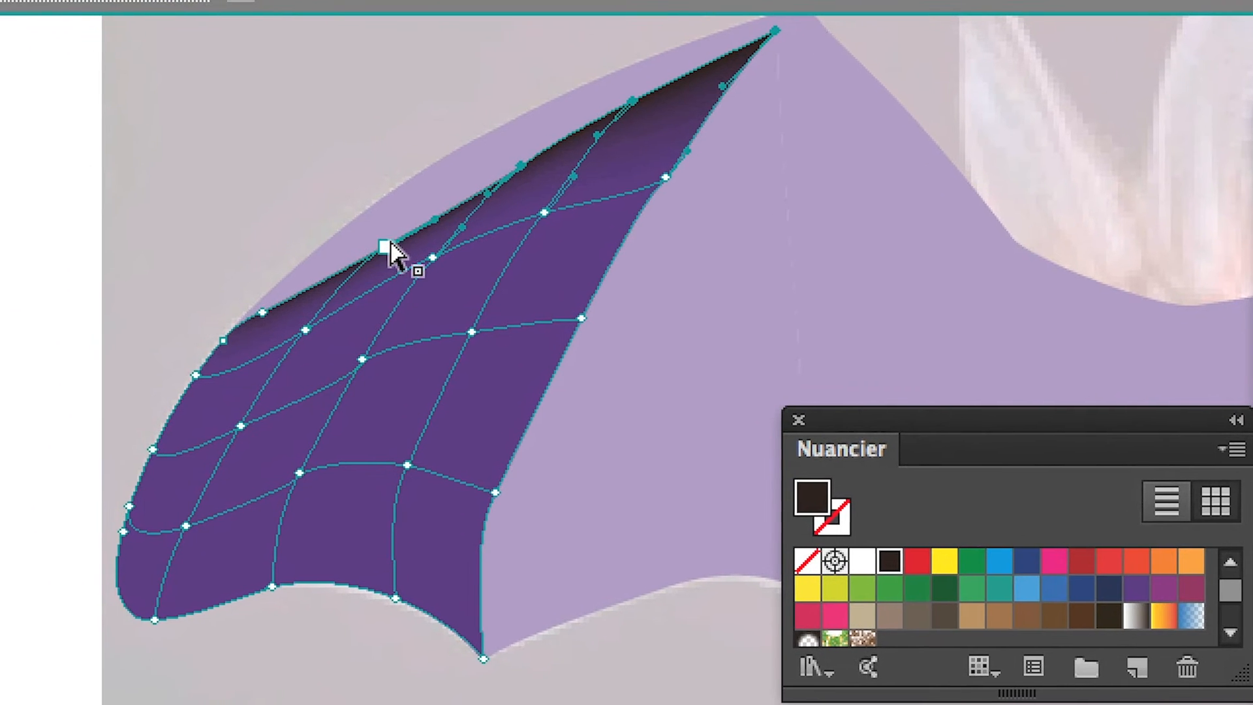
pyautogui.keyDown('shift'); pyautogui.click(387, 246); pyautogui.keyUp('shift')
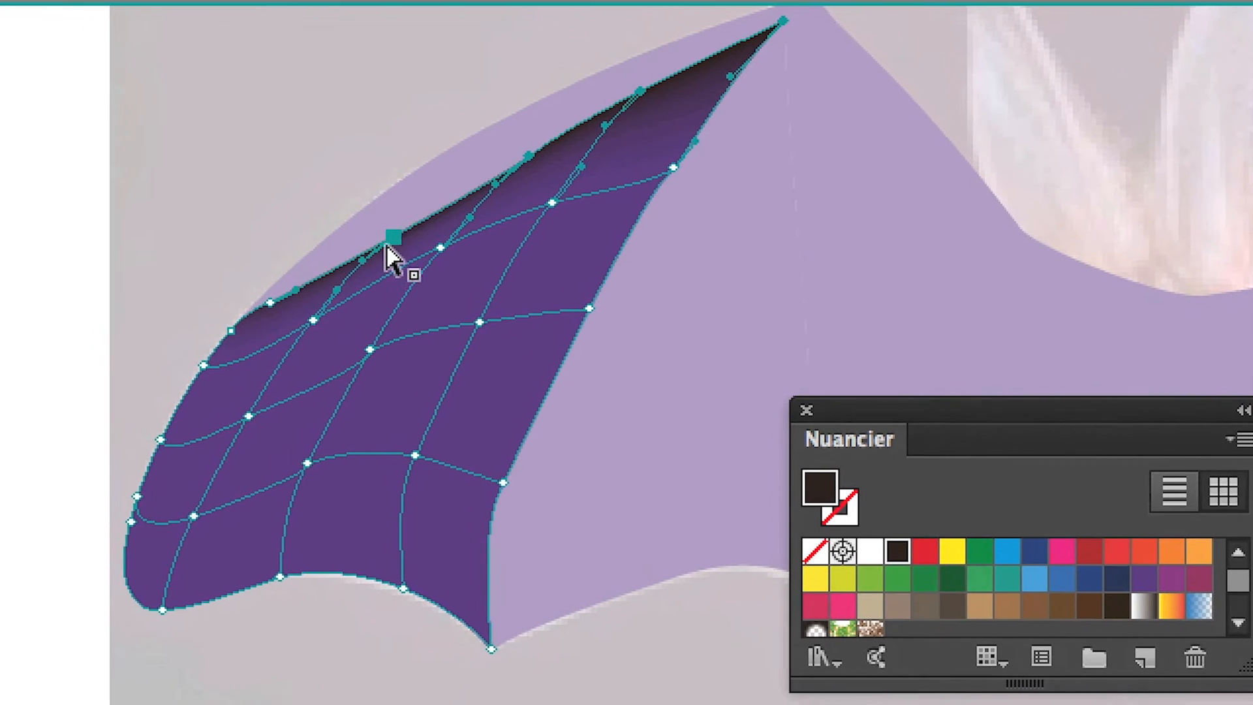
pyautogui.keyDown('shift'); pyautogui.click(263, 313); pyautogui.keyUp('shift')
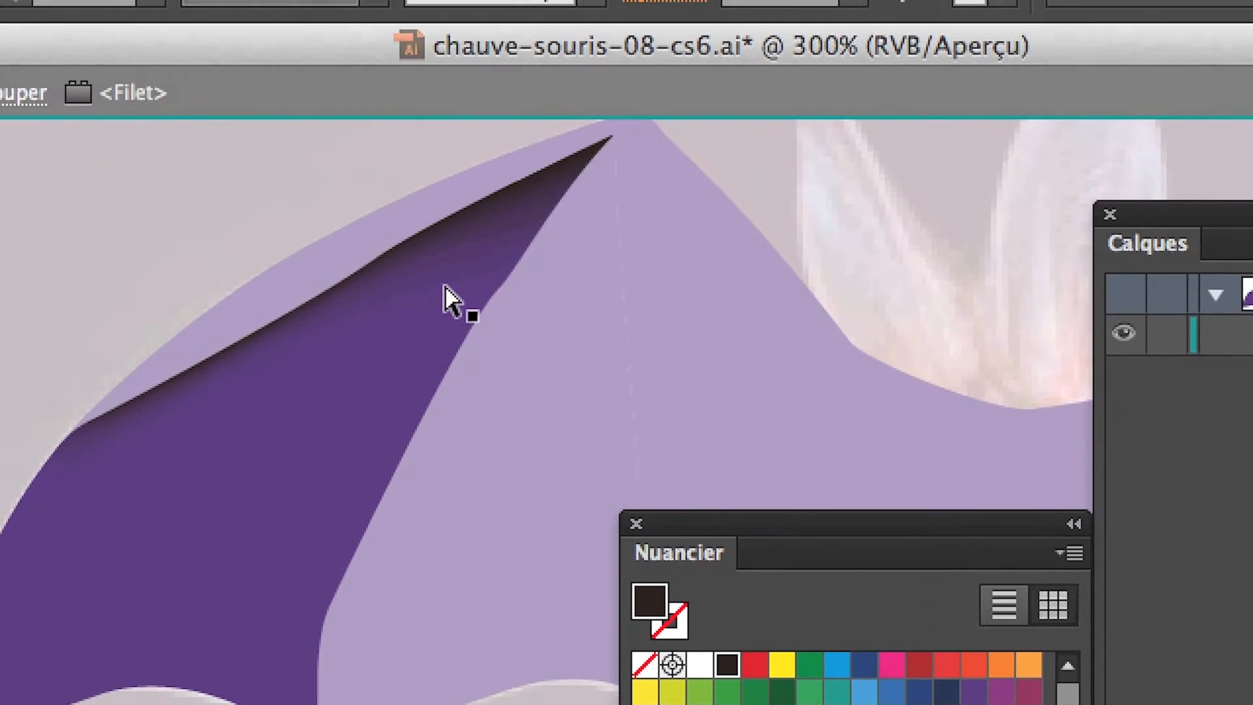
# Step: Colour the mesh points along the wing's inner edge white, from the lower corner up to the tip, and deselect the mesh
pyautogui.click(425, 305)
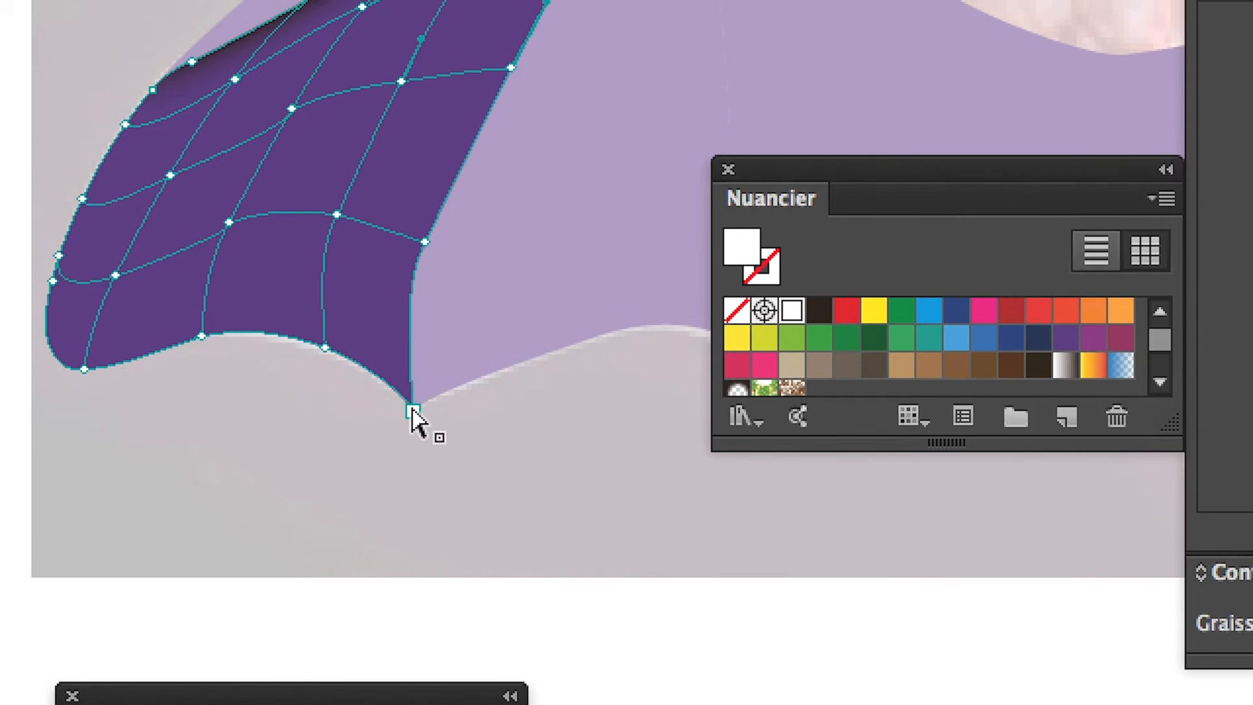
pyautogui.click(412, 411)
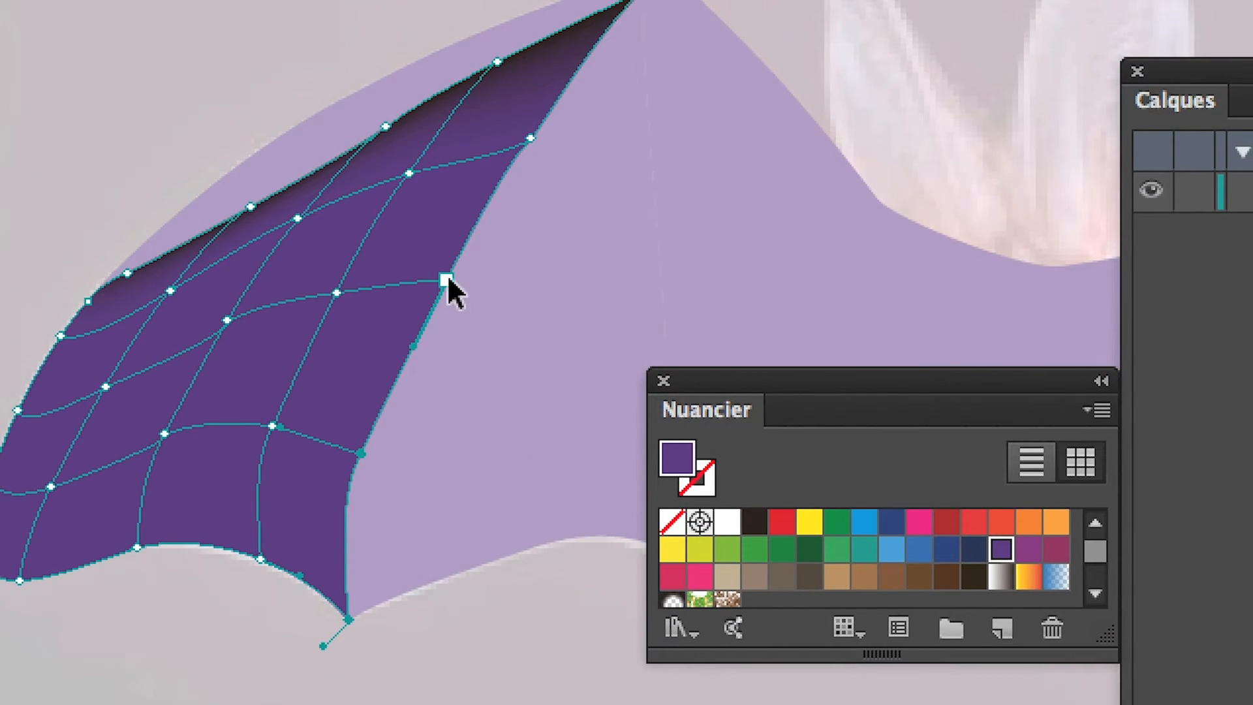
pyautogui.click(502, 170)
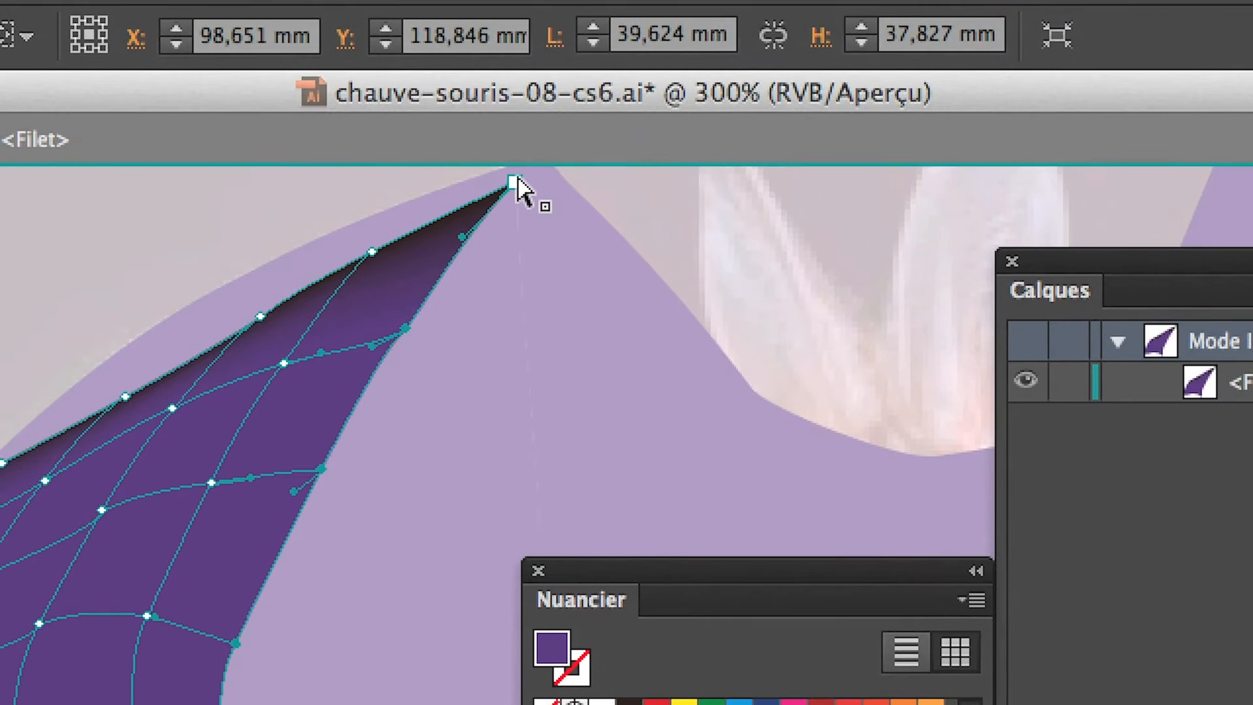
pyautogui.click(587, 87)
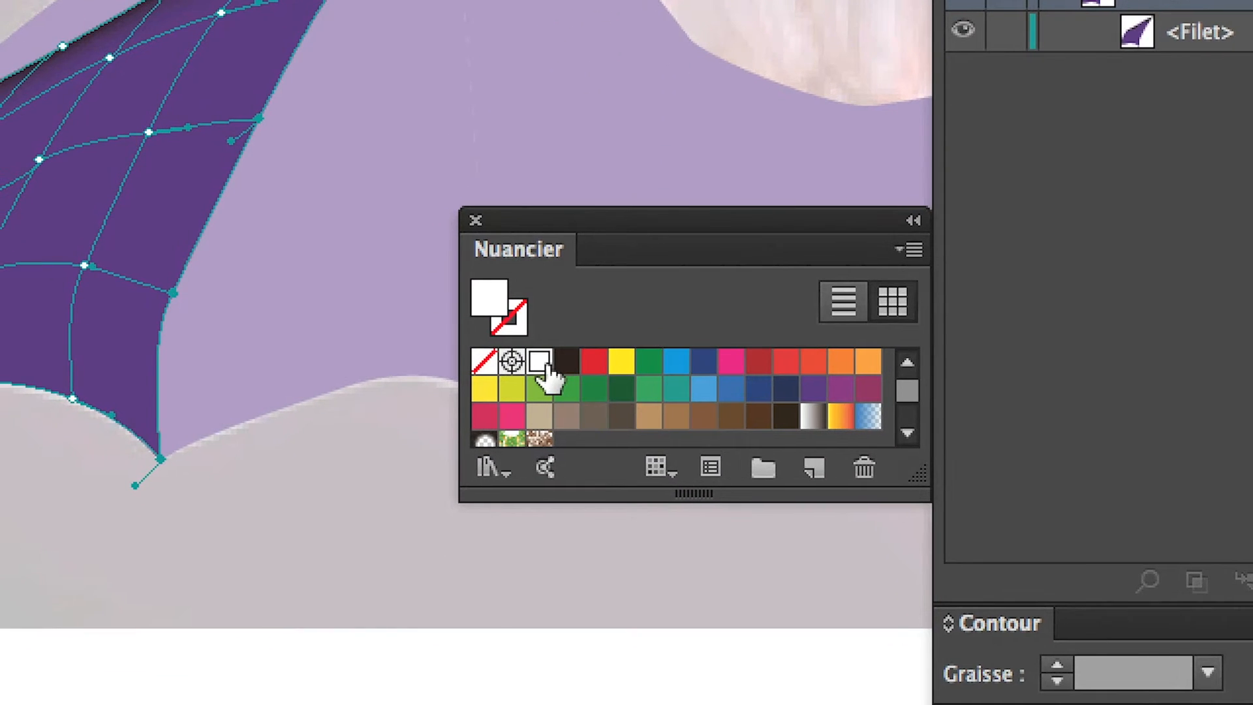
pyautogui.click(562, 554)
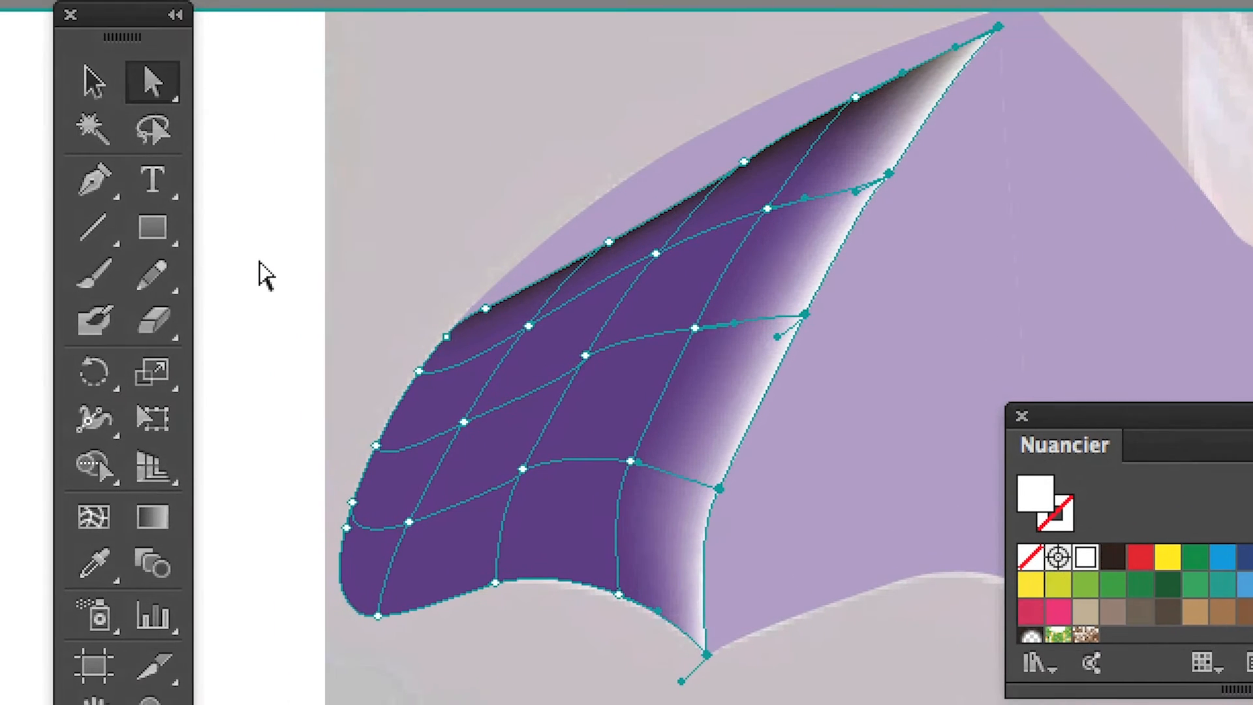
pyautogui.click(264, 279)
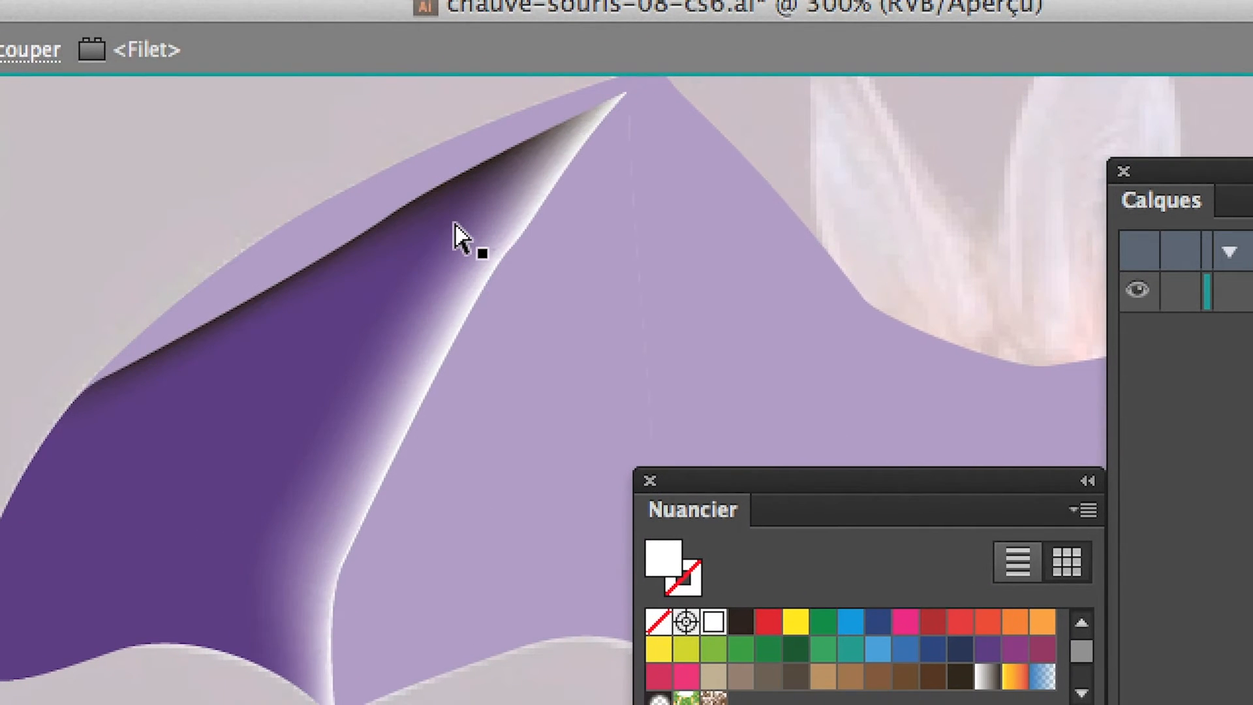
# Step: Recolour the whole gradient mesh with the medium brown swatch and enlarge the Nuancier panel to show all its swatches
pyautogui.click(525, 185)
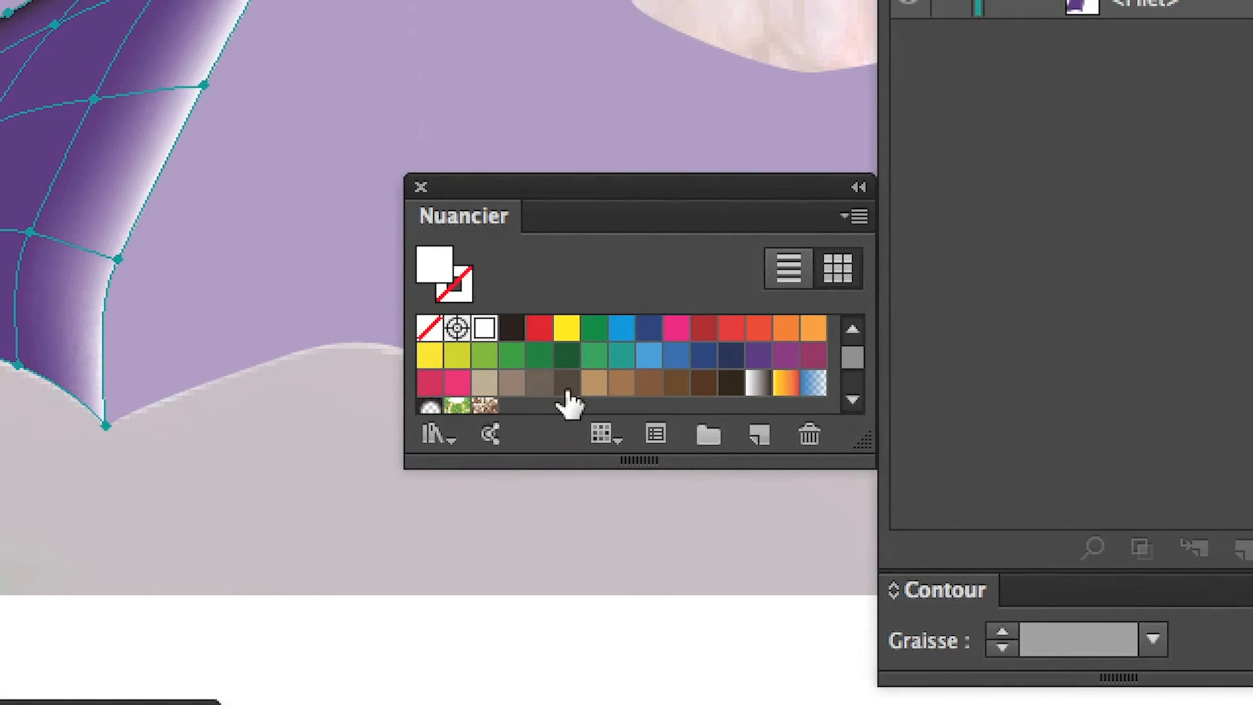
pyautogui.click(1024, 547)
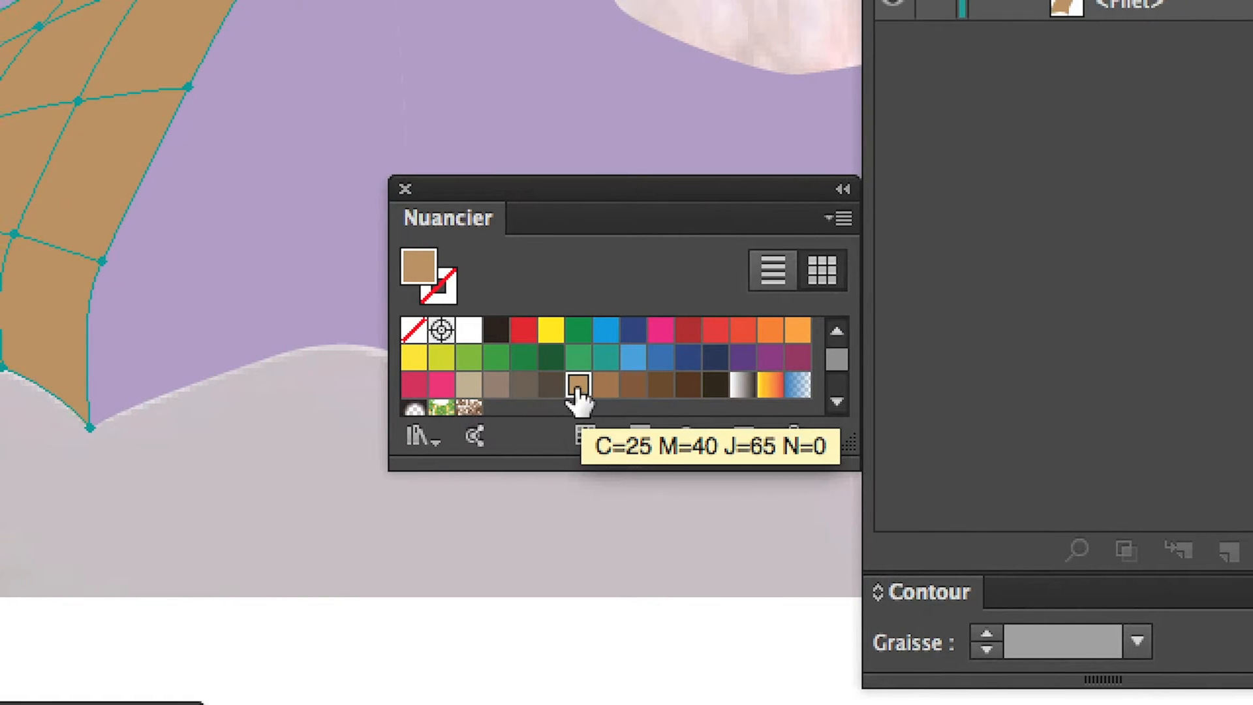
pyautogui.click(632, 390)
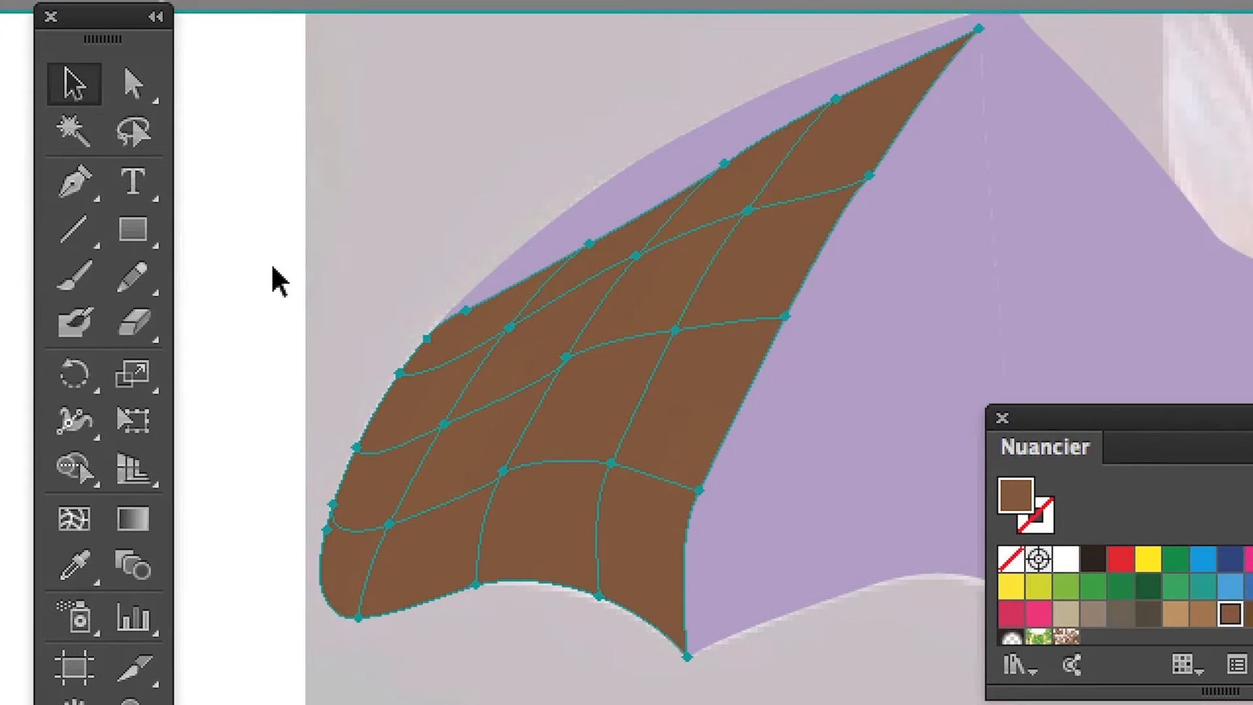
pyautogui.click(271, 266)
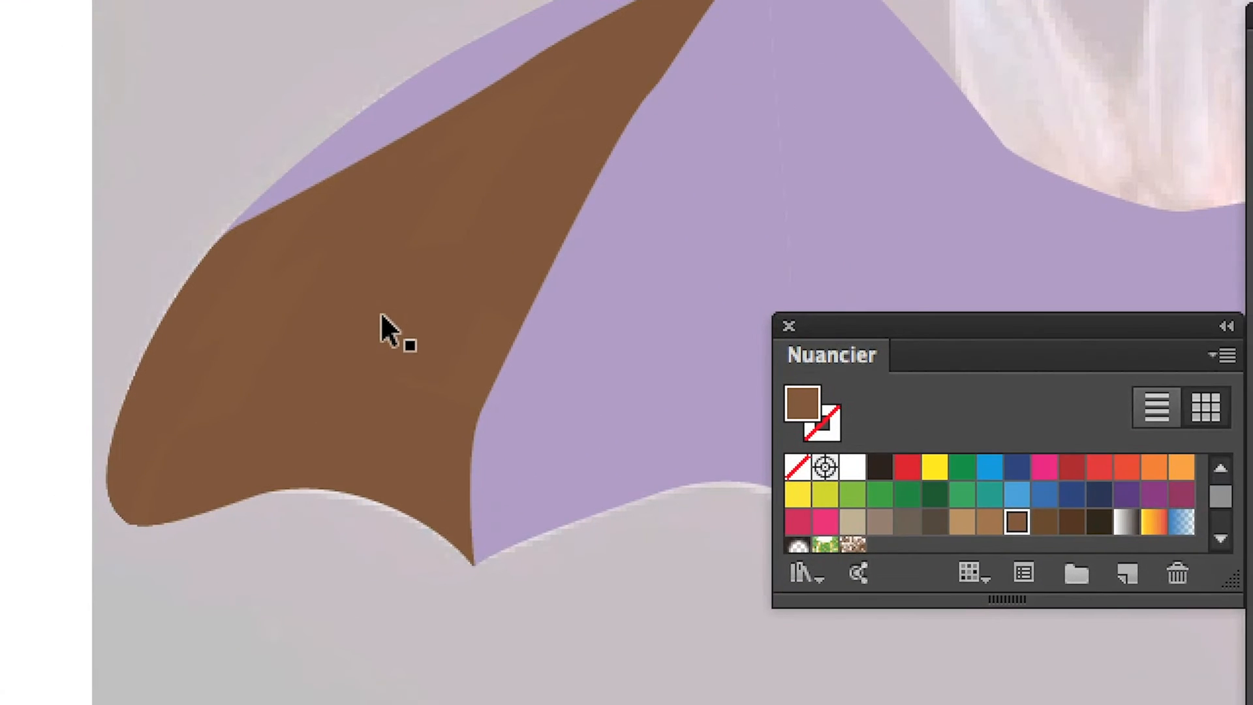
pyautogui.click(696, 496)
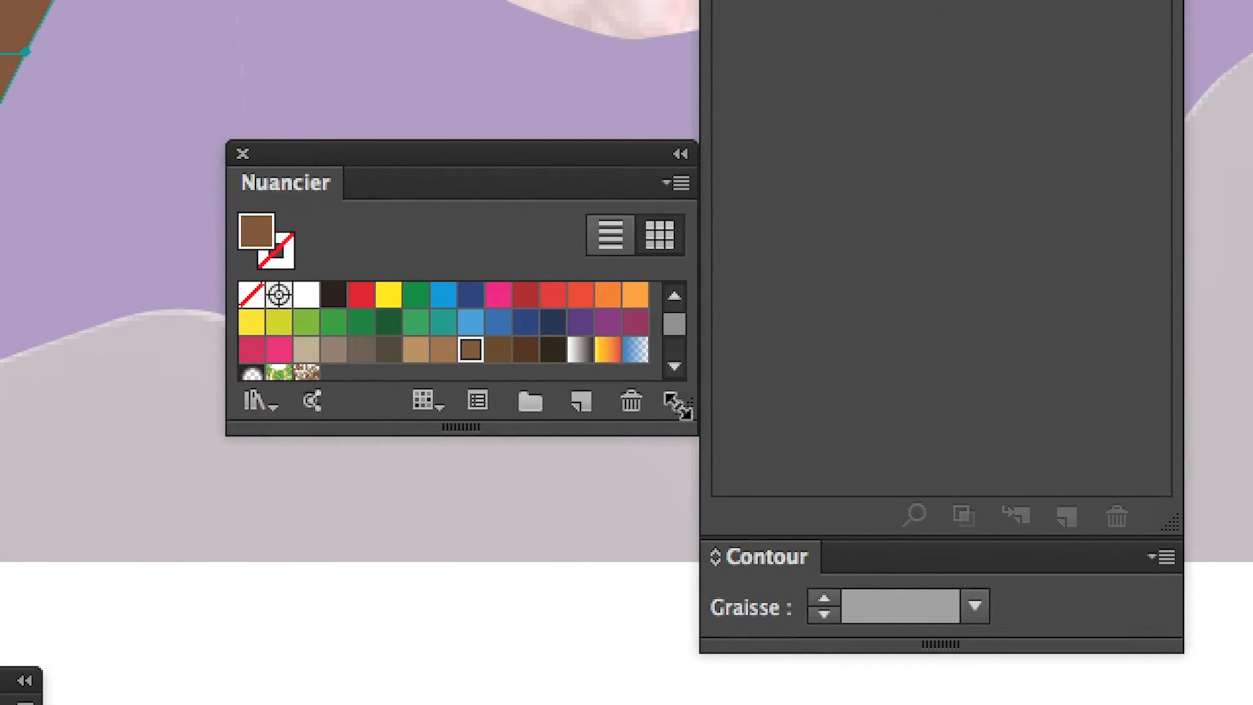
pyautogui.moveTo(795, 434); pyautogui.dragTo(794, 612)
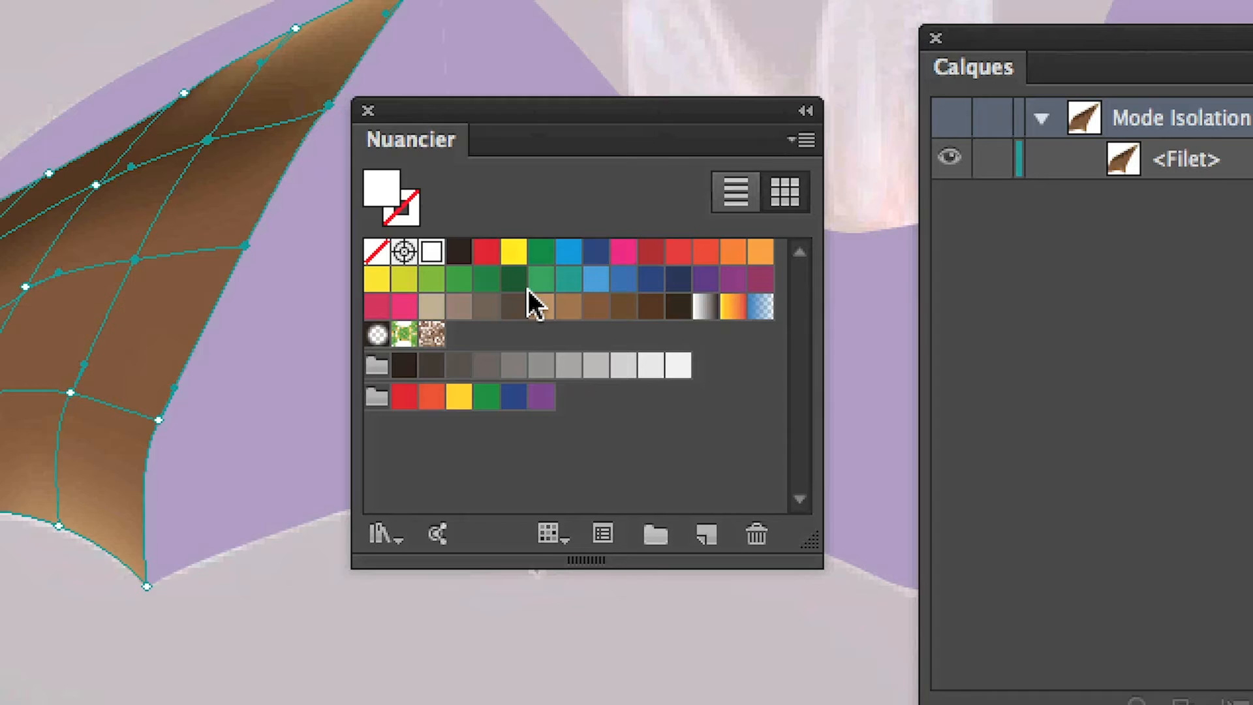
# Step: Colour the mesh patches along the wing's inner edge tan and the patches along its upper edge dark brown
pyautogui.click(655, 436)
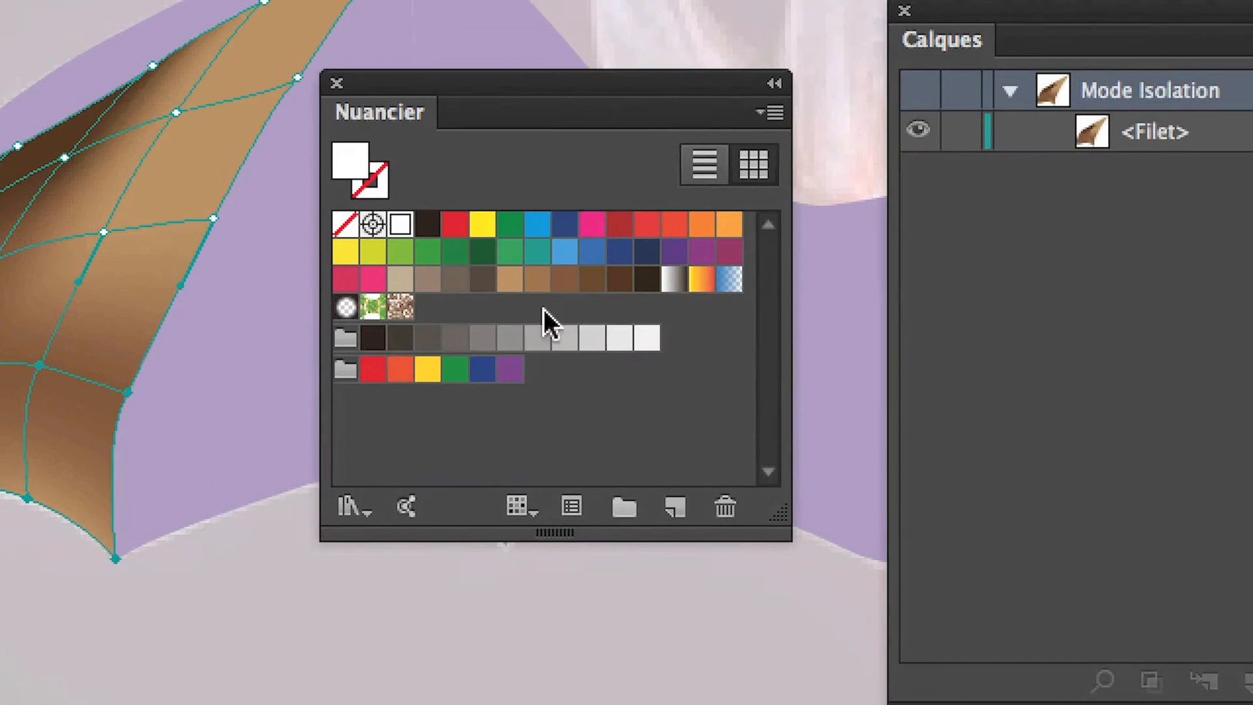
pyautogui.click(510, 279)
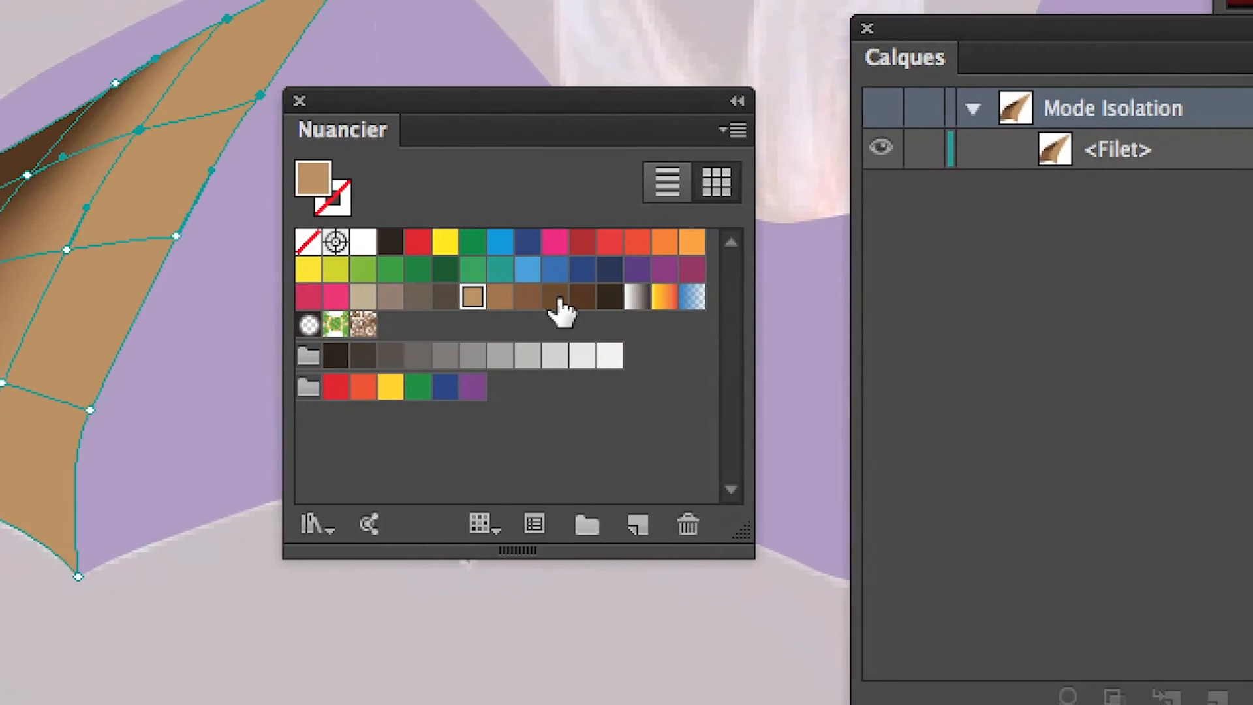
pyautogui.click(811, 449)
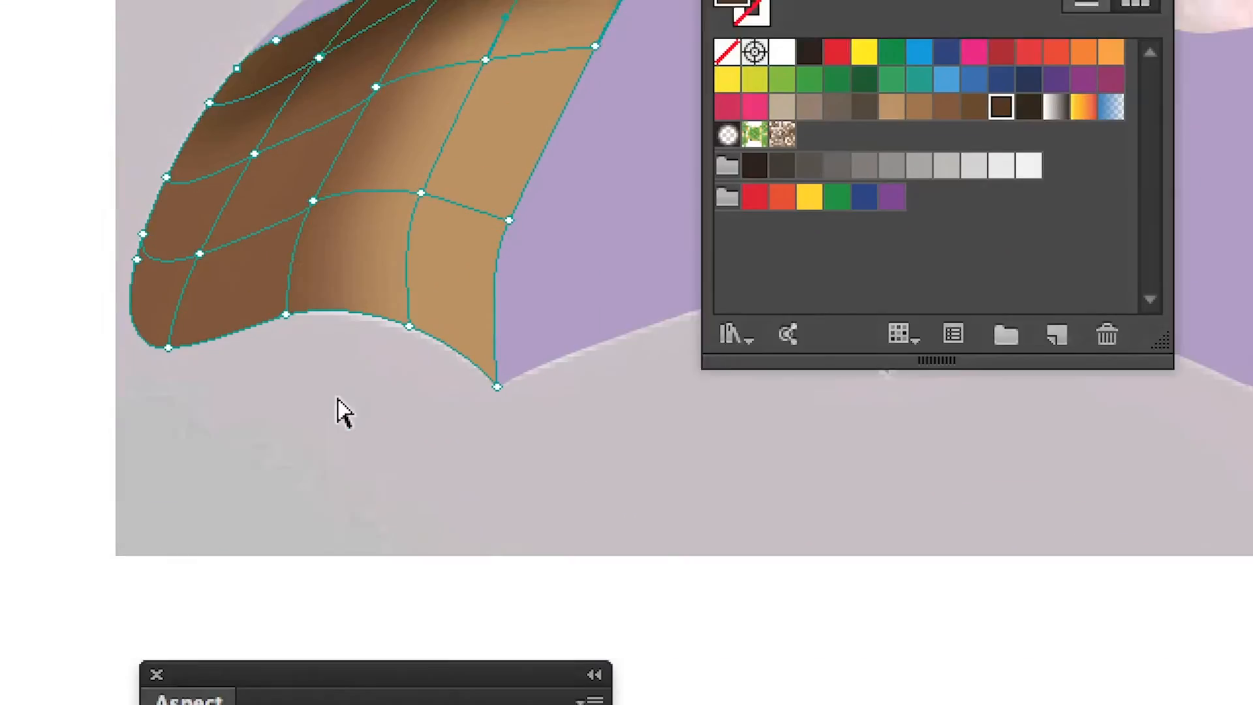
pyautogui.click(339, 397)
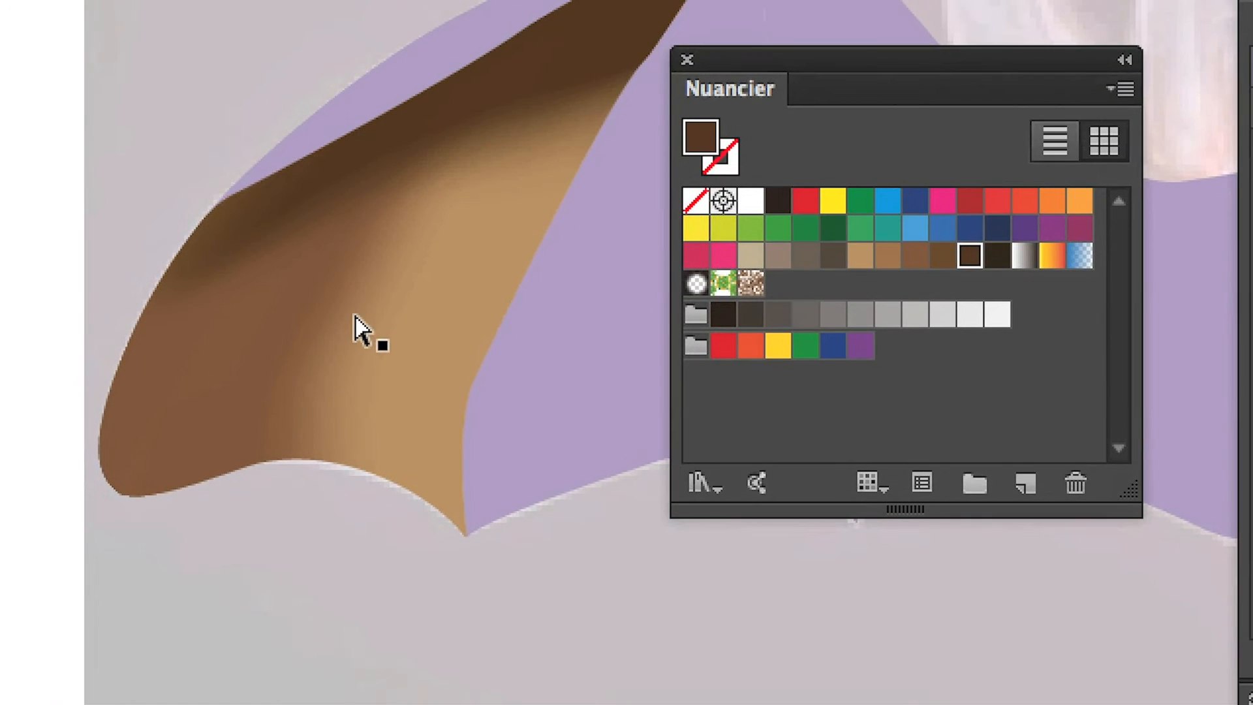
# Step: Recolour the mesh patches in the middle and upper part of the wing with darker browns, keeping a tan rim along the inner edge
pyautogui.click(441, 185)
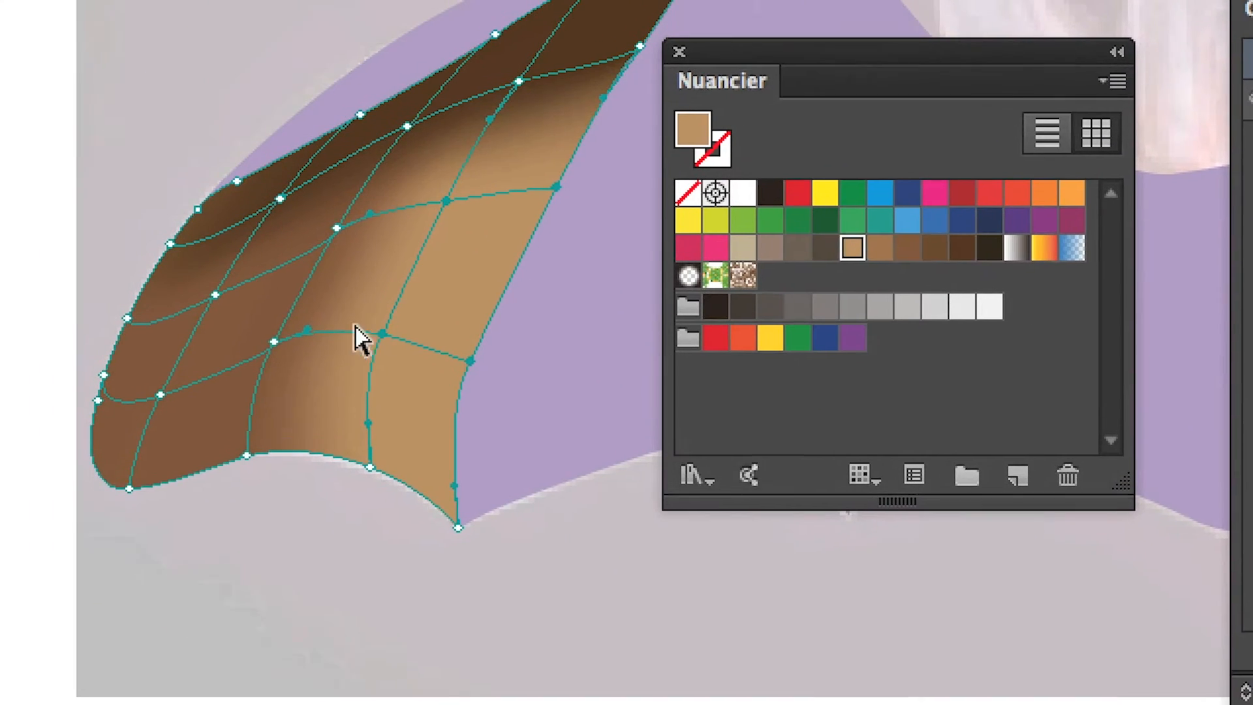
pyautogui.click(300, 274)
pyautogui.click(426, 154)
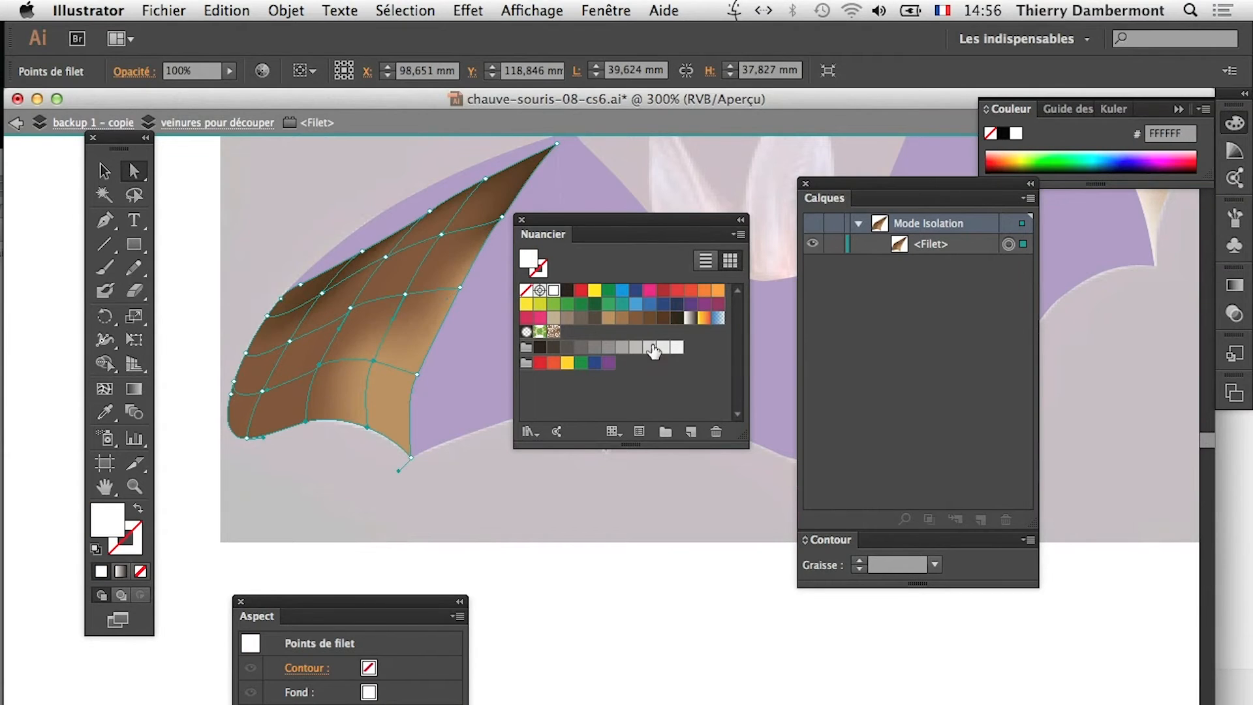
pyautogui.click(410, 273)
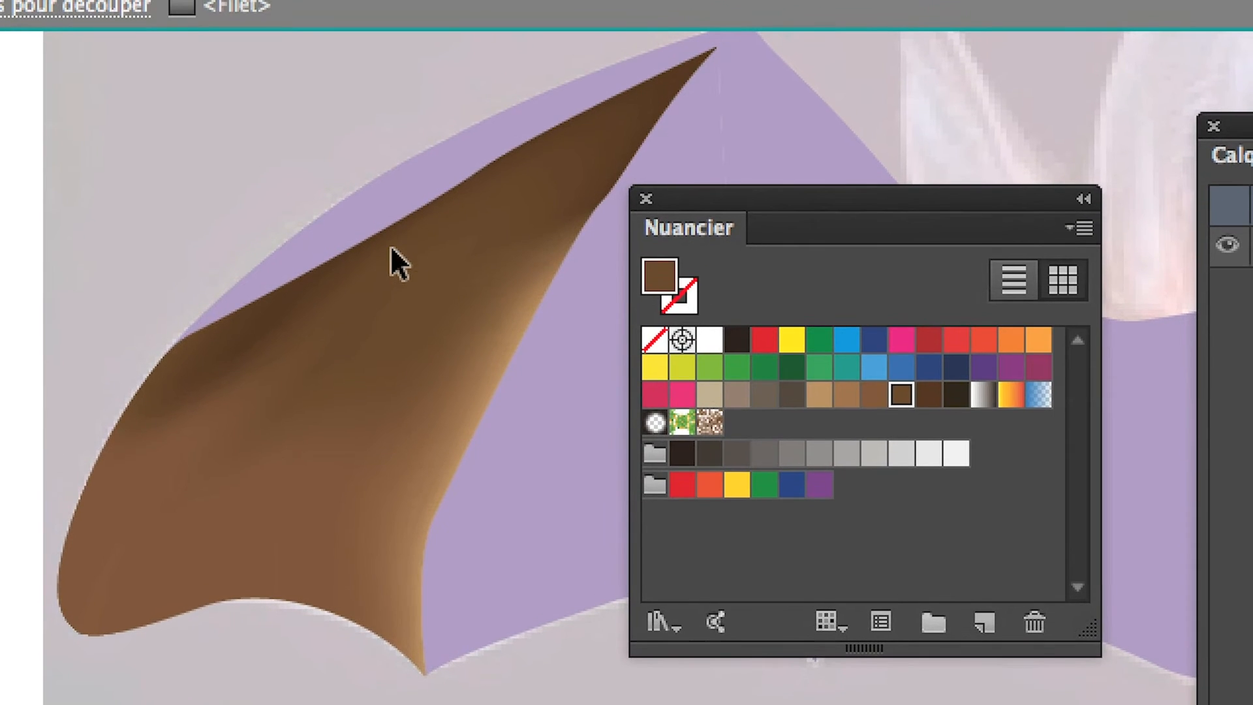
# Step: Select single mesh points on the wing's upper edge, and select the whole mesh patch just below them
pyautogui.click(437, 232)
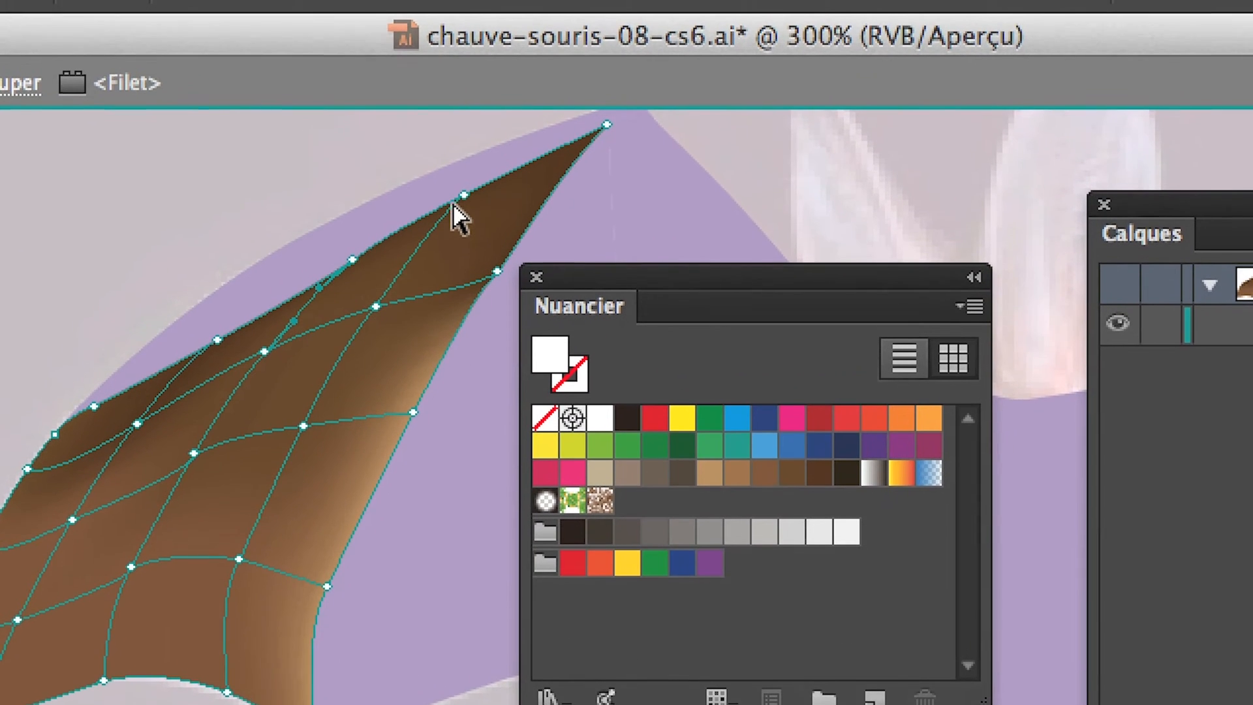
pyautogui.click(378, 236)
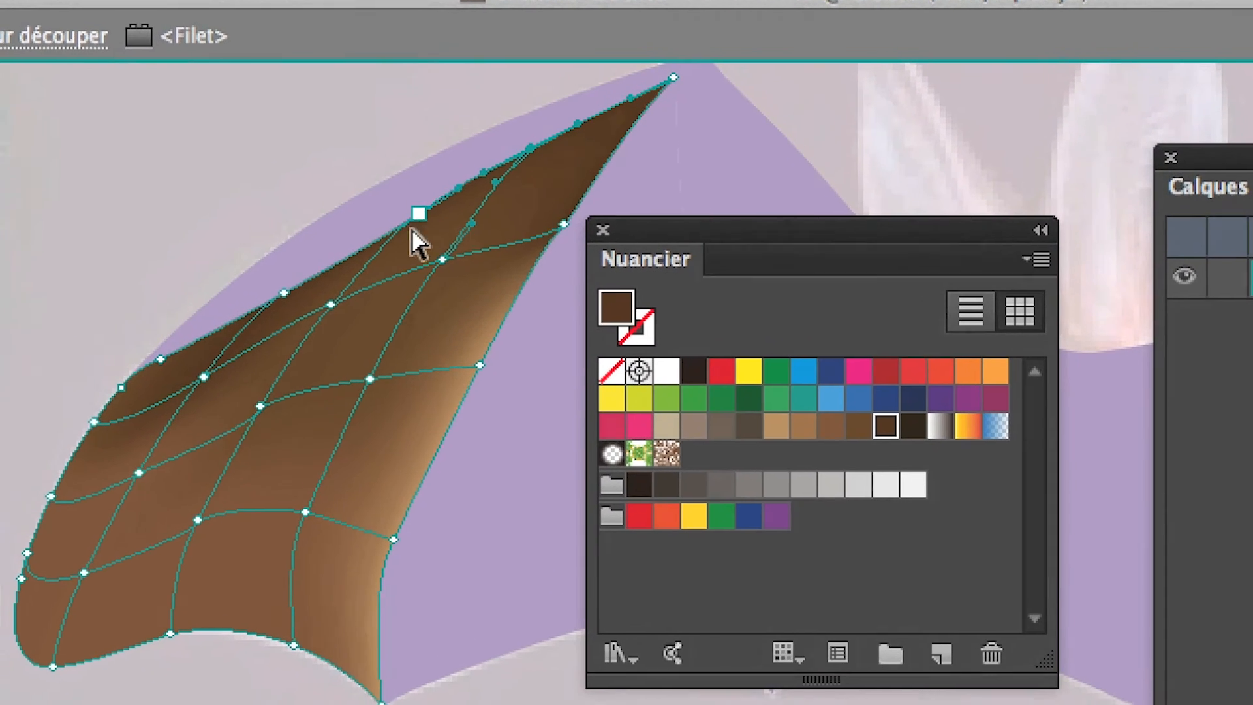
pyautogui.click(412, 258)
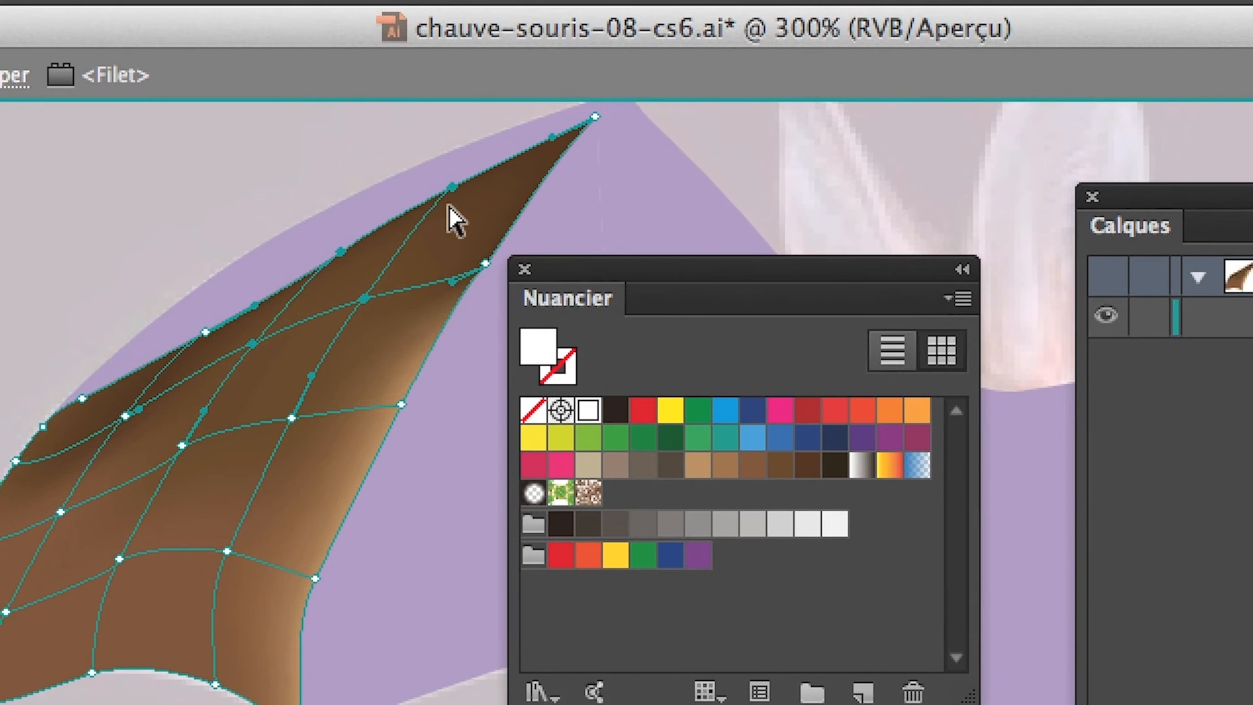
# Step: Select the mesh points along the wing's upper edge and recolour them with the darkest brown swatch
pyautogui.click(524, 135)
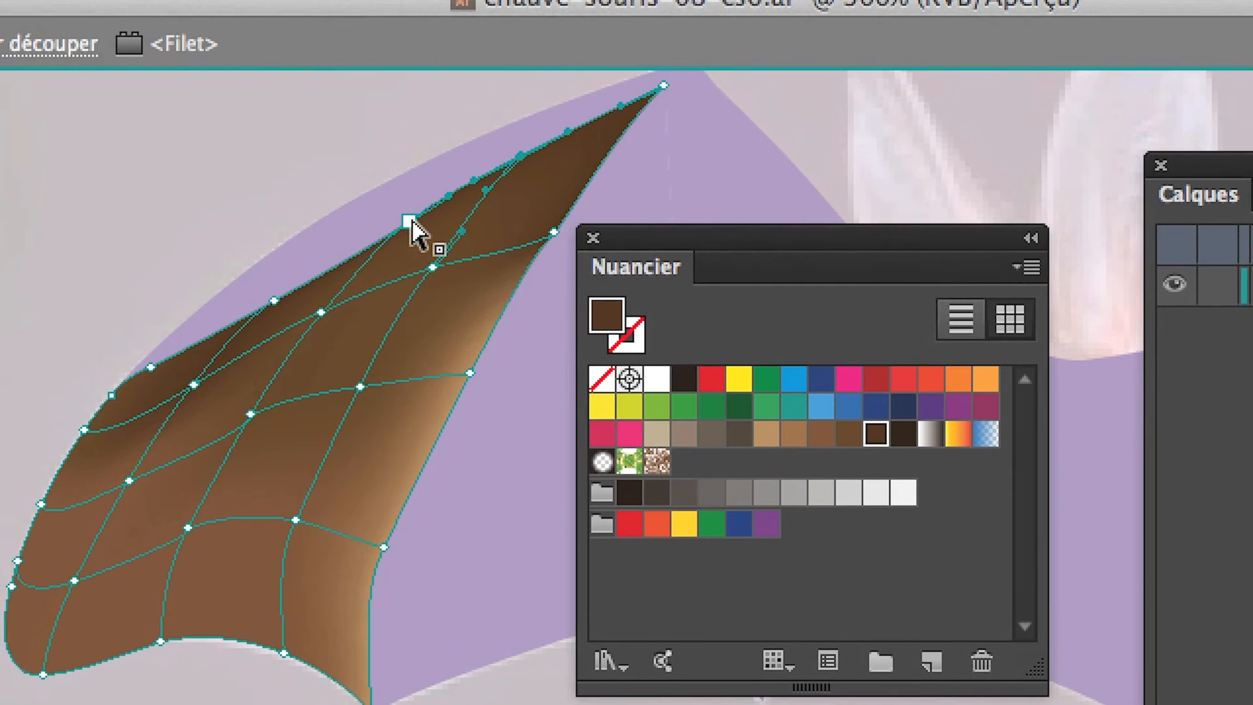
pyautogui.keyDown('shift'); pyautogui.click(343, 256); pyautogui.keyUp('shift')
pyautogui.keyDown('shift'); pyautogui.click(363, 249); pyautogui.keyUp('shift')
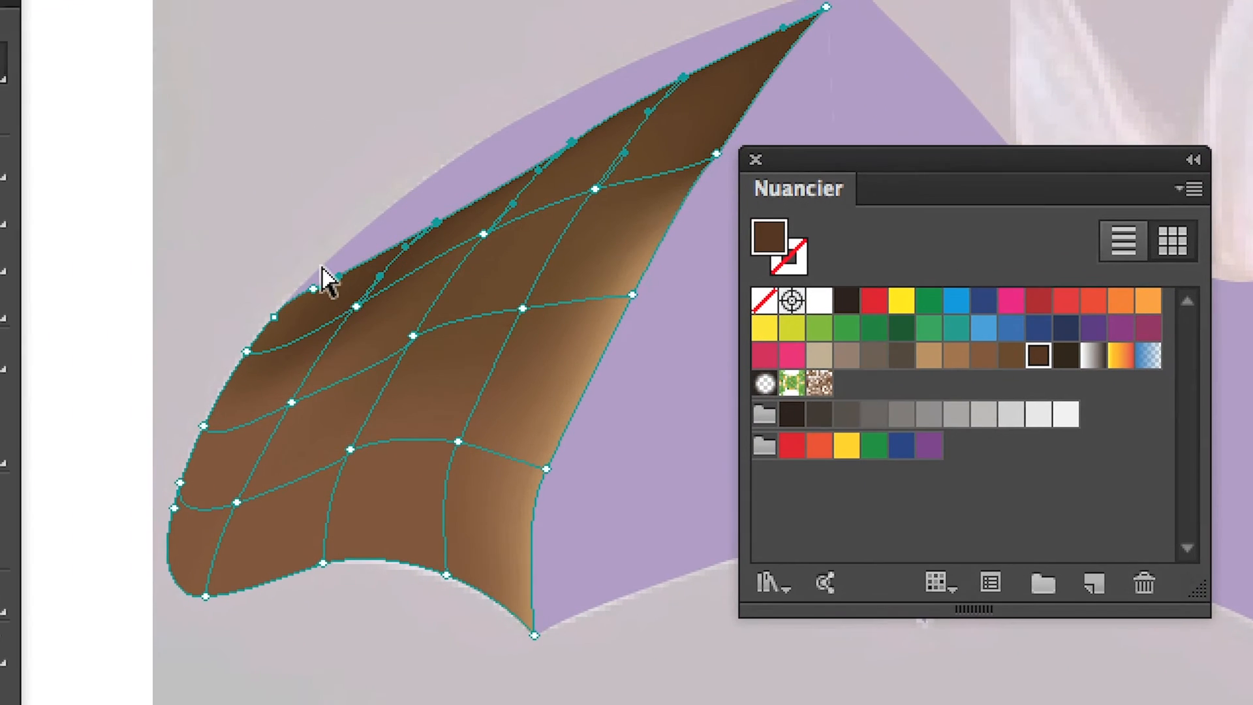
pyautogui.keyDown('shift'); pyautogui.click(238, 314); pyautogui.keyUp('shift')
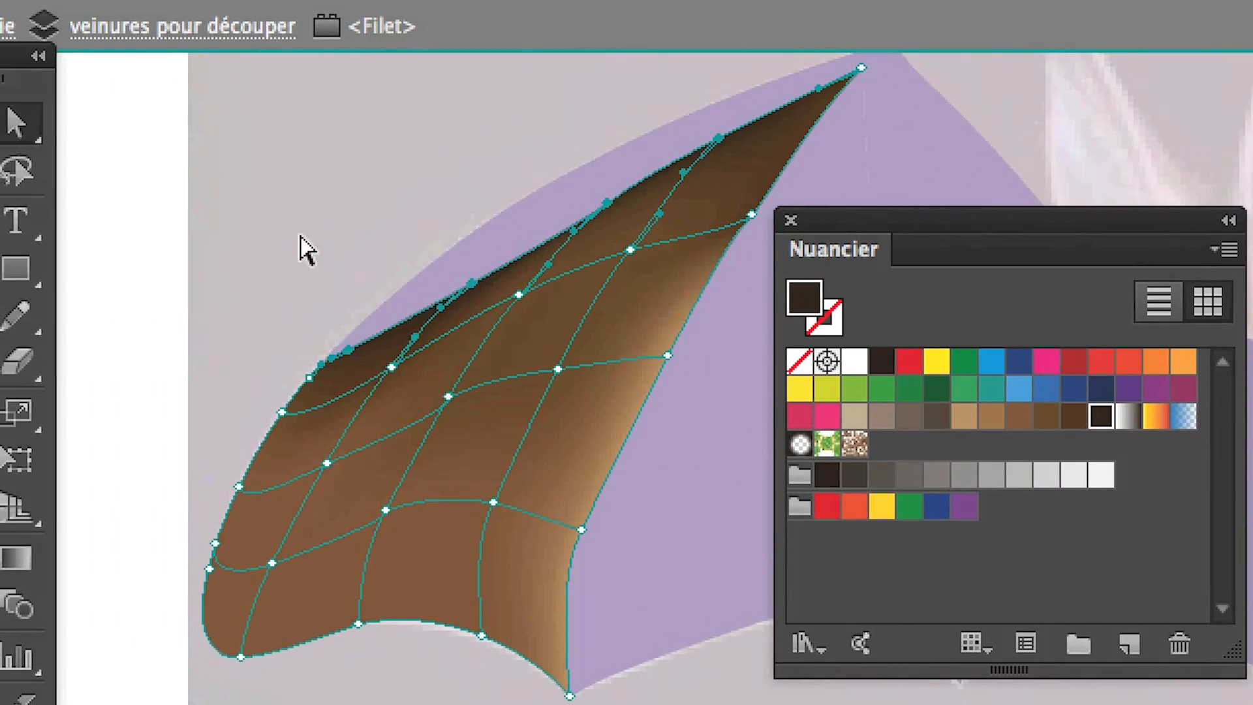
pyautogui.click(241, 260)
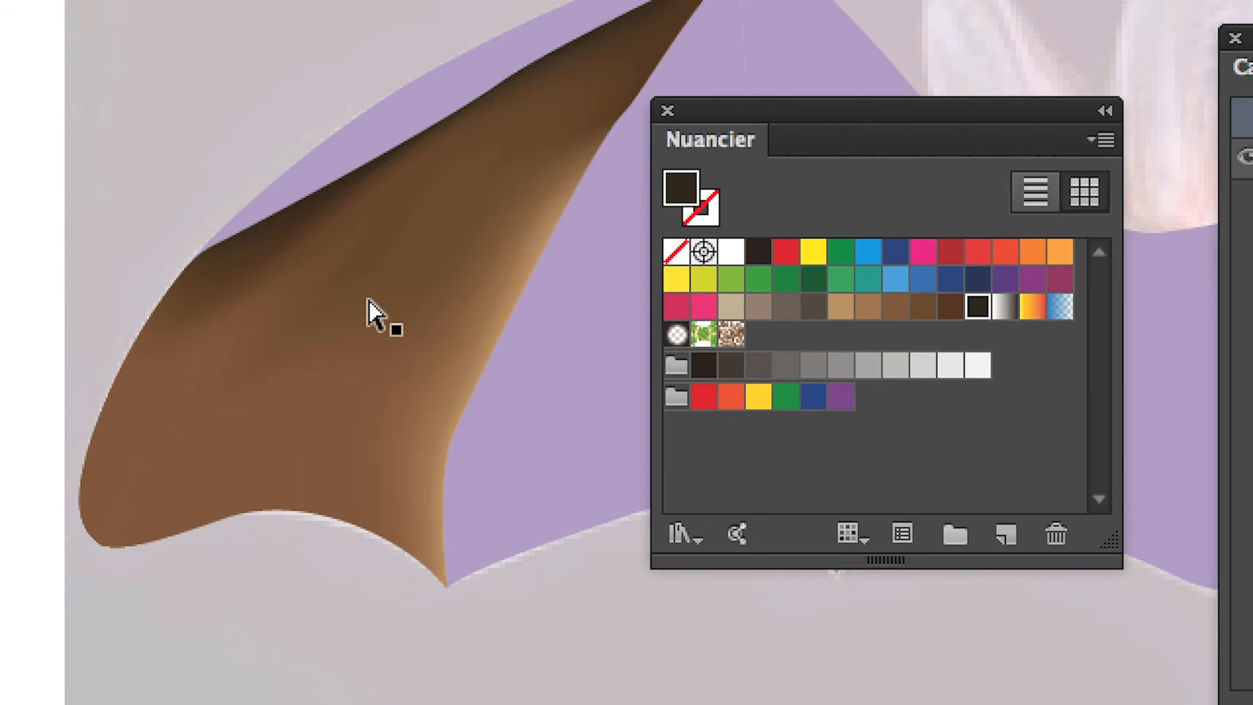
# Step: Recolour the middle mesh patch along the wing's scalloped lower edge light brown and deselect the mesh
pyautogui.click(367, 300)
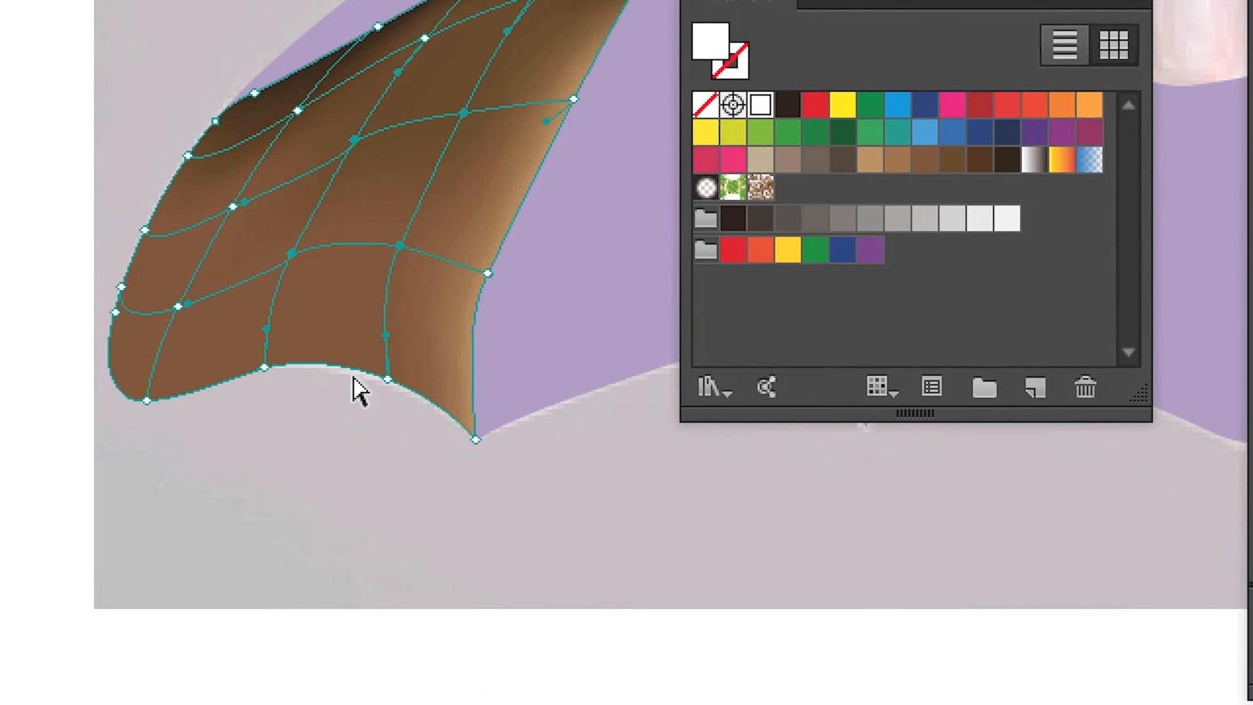
pyautogui.click(302, 525)
pyautogui.click(314, 365)
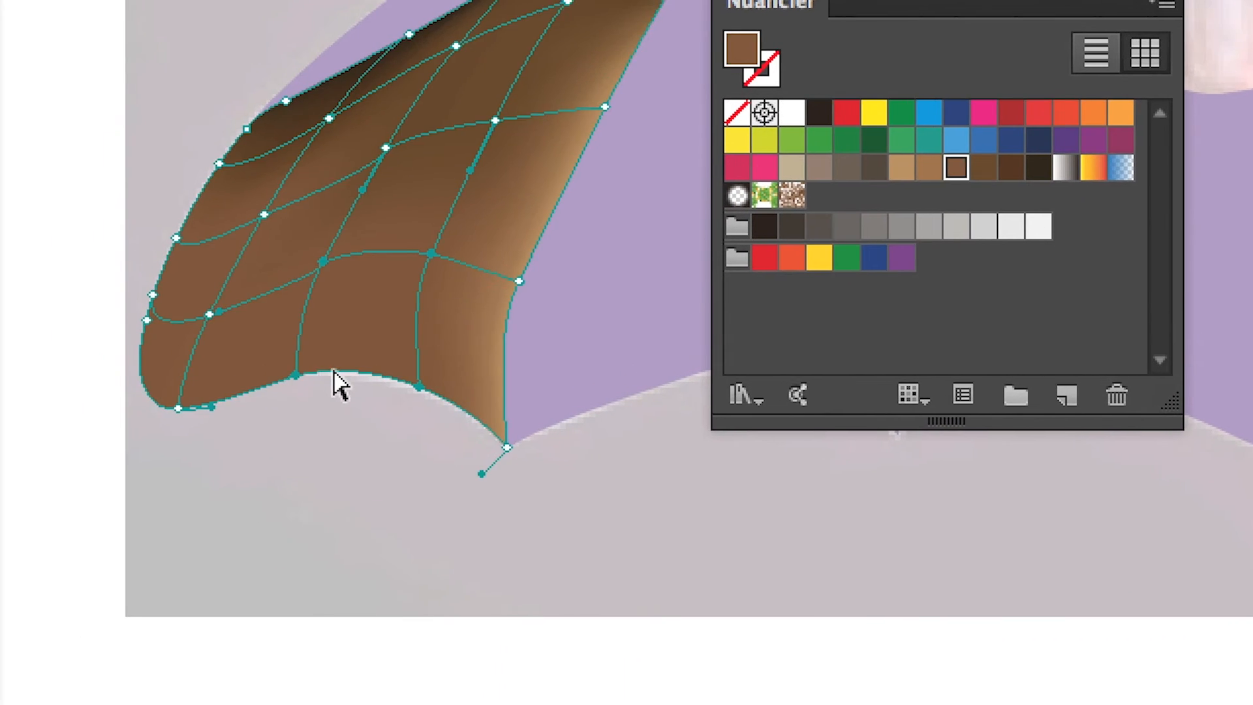
pyautogui.hotkey('ctrl', 'shift', 'a')
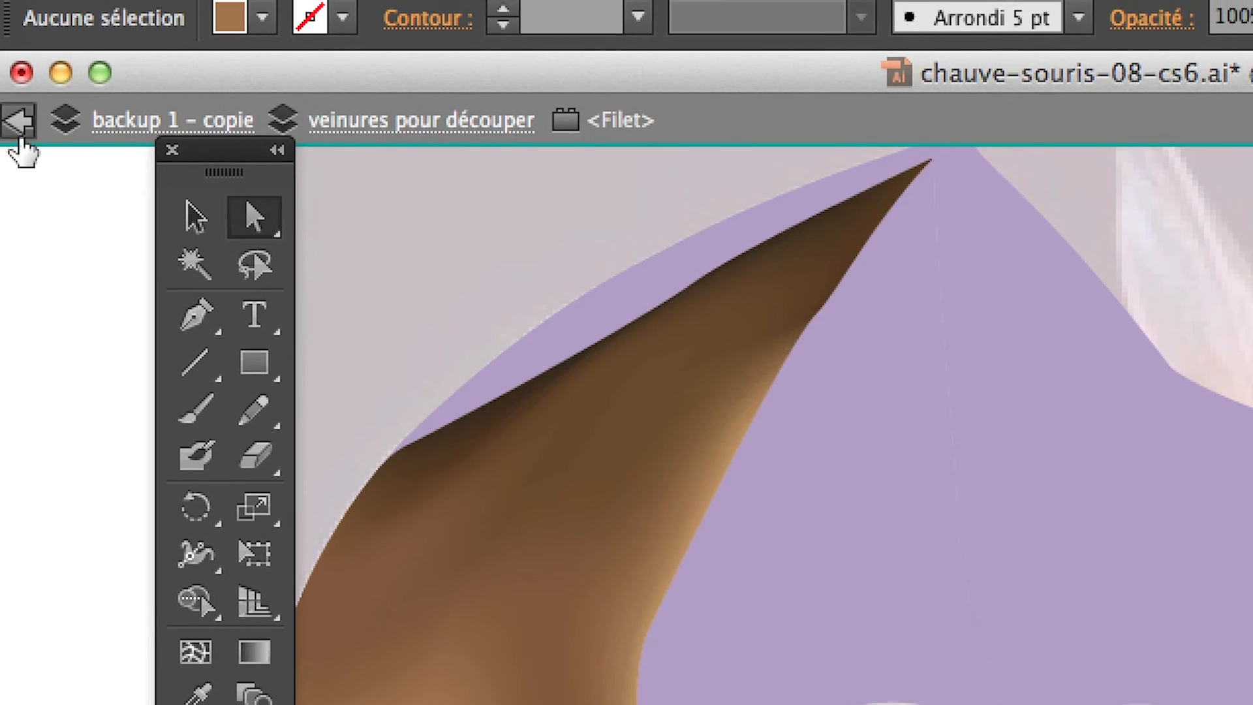
# Step: Return to the veinures layer, unlock the two locked paths, and isolate the purple membrane path beside the shaded wing section
pyautogui.click(15, 123)
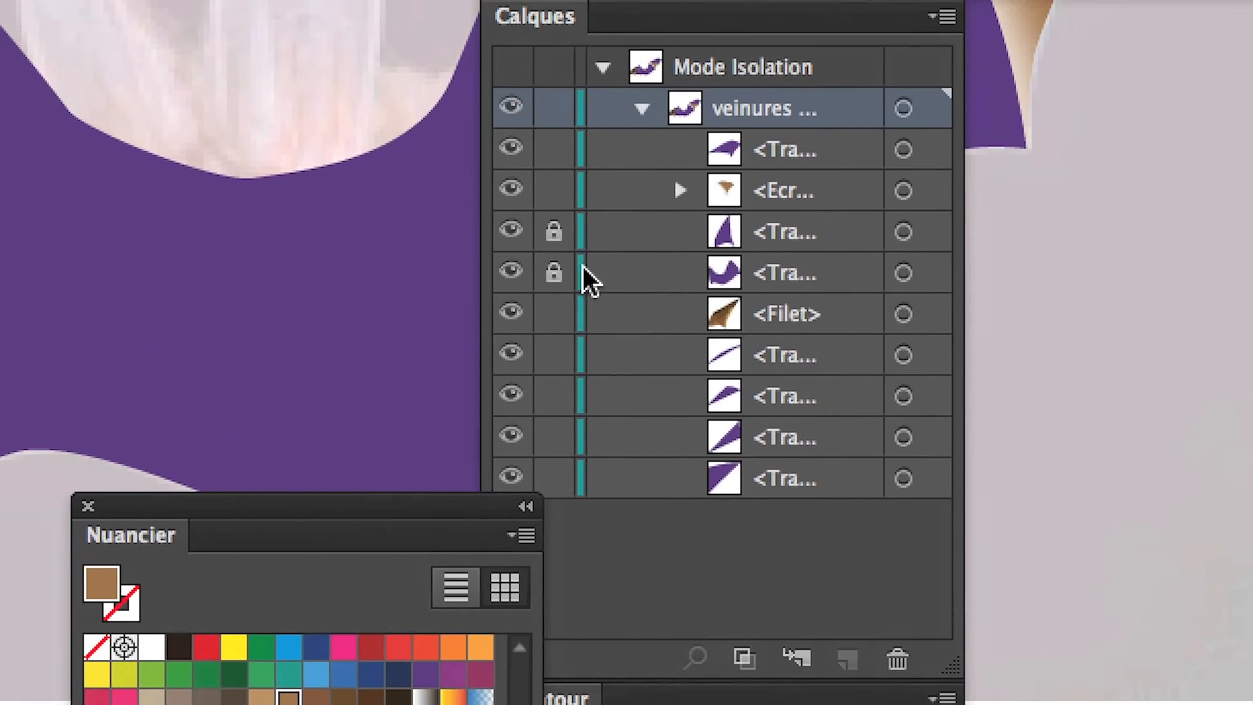
pyautogui.moveTo(553, 234); pyautogui.dragTo(553, 273)
pyautogui.click(304, 247)
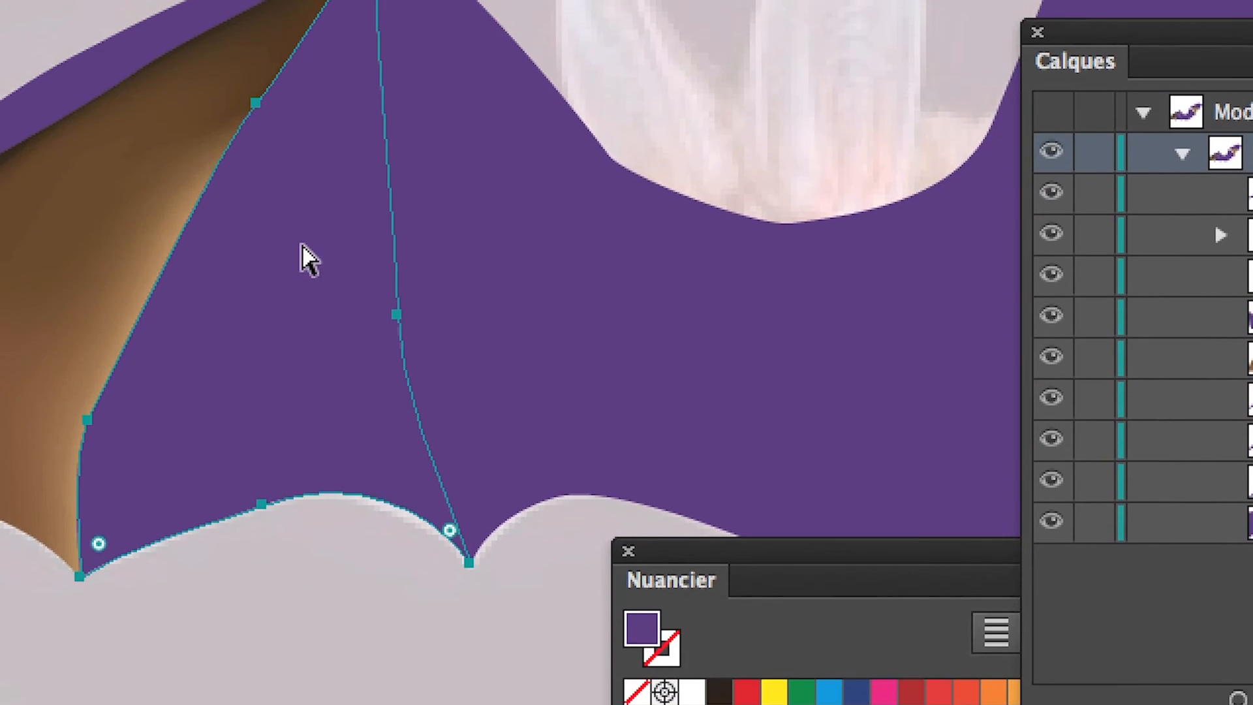
pyautogui.rightClick(389, 185)
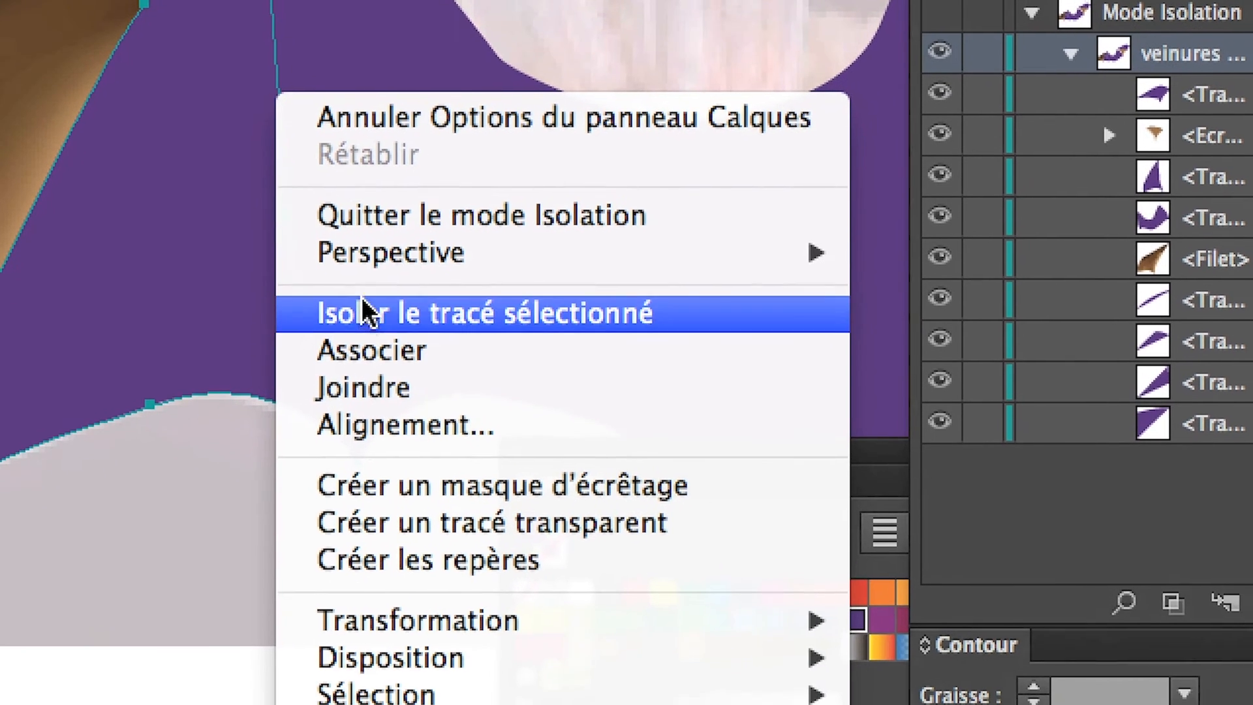
pyautogui.click(379, 410)
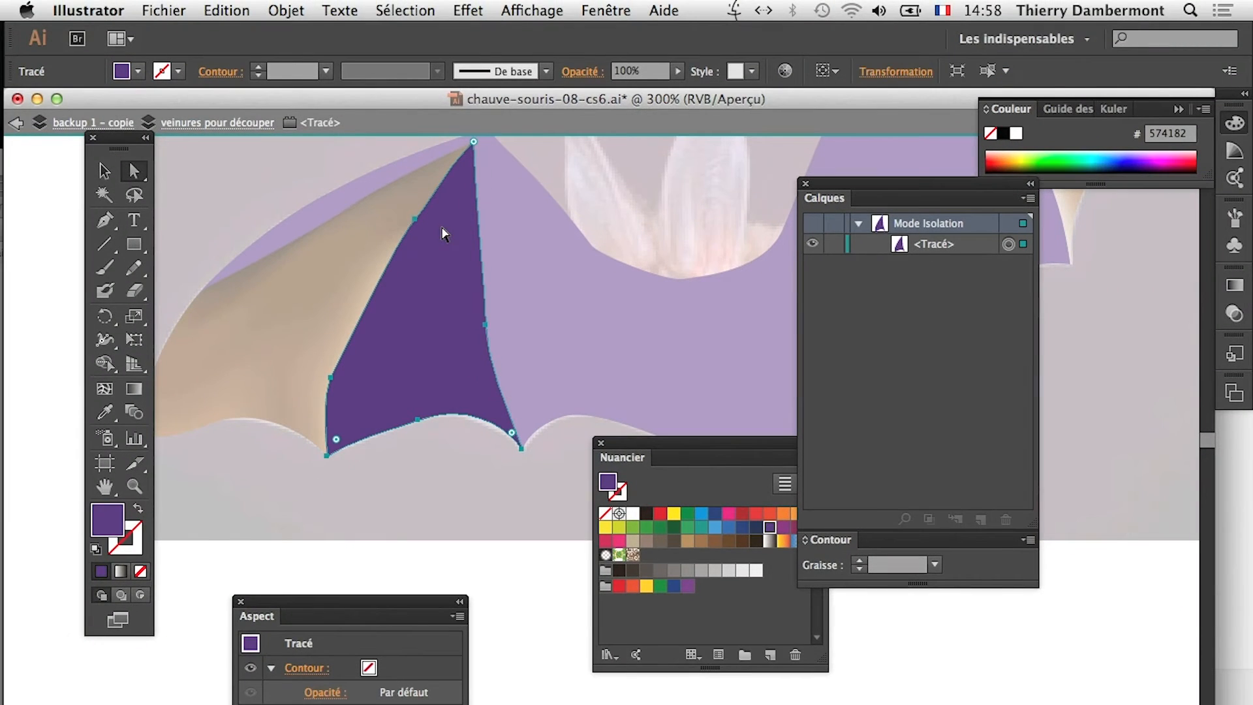
# Step: Convert the isolated membrane to a gradient mesh with 4 rows, 4 columns and Plat aspect, and colour it medium brown
pyautogui.click(287, 10)
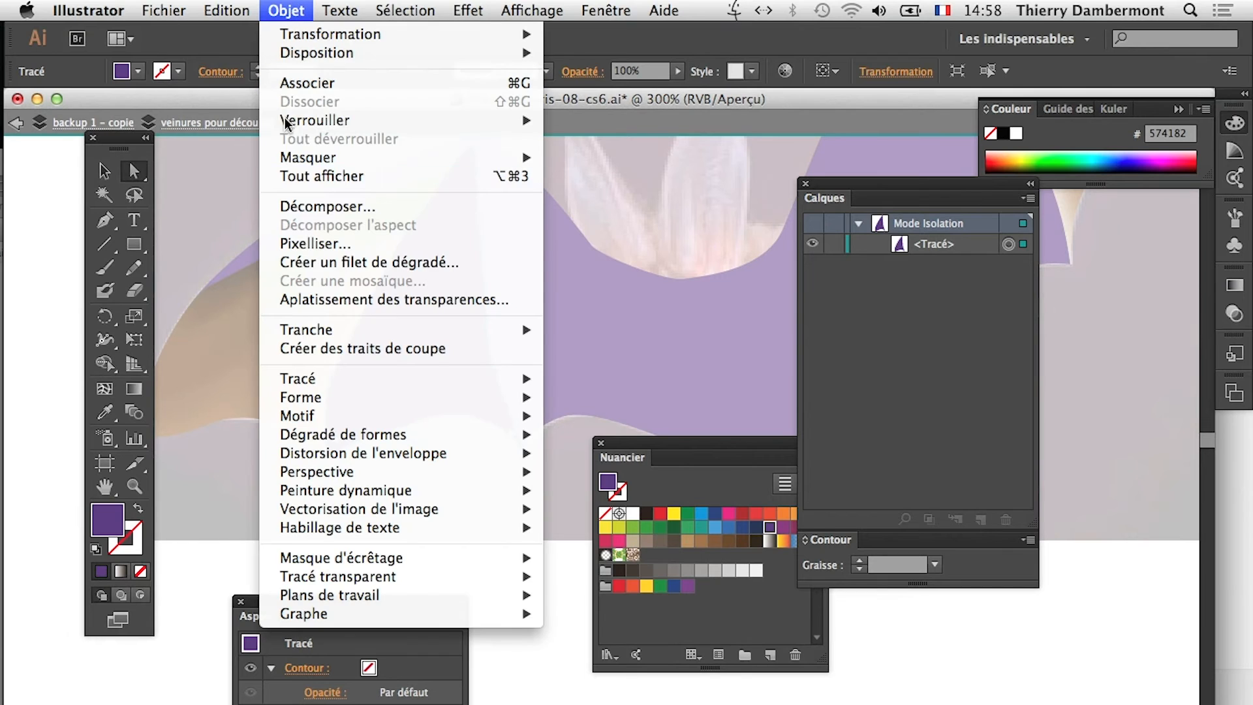
pyautogui.click(320, 264)
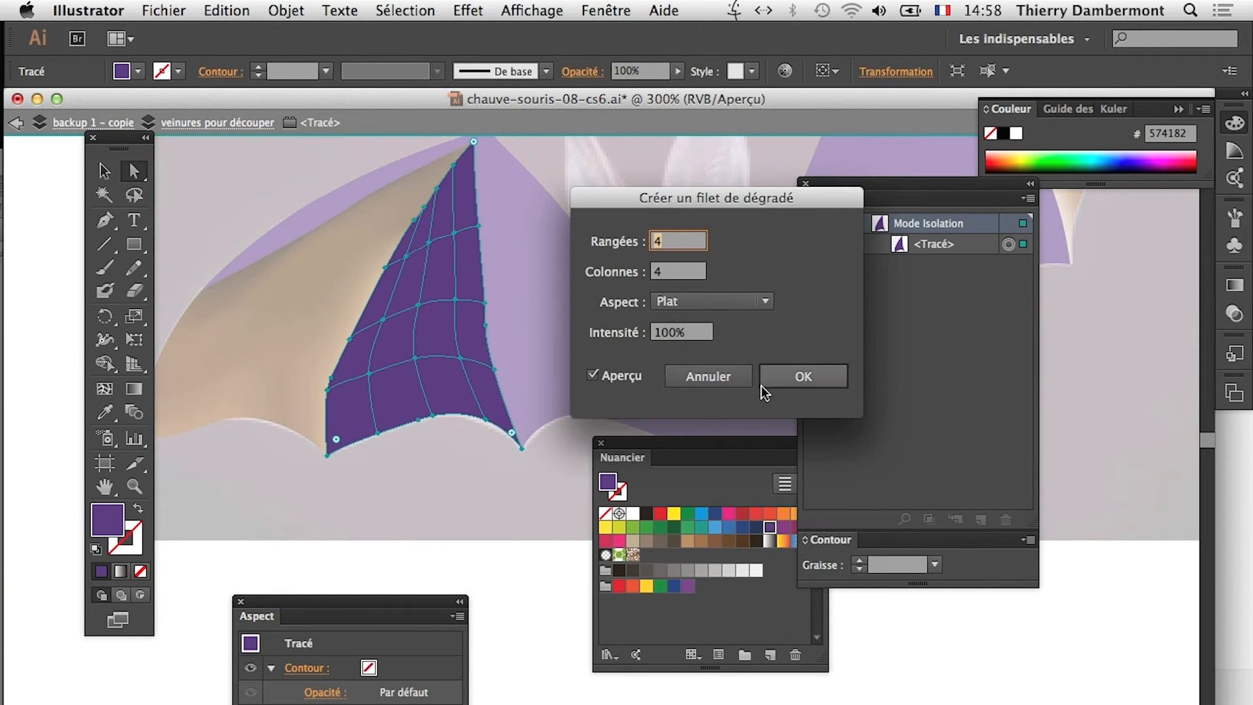
pyautogui.click(768, 380)
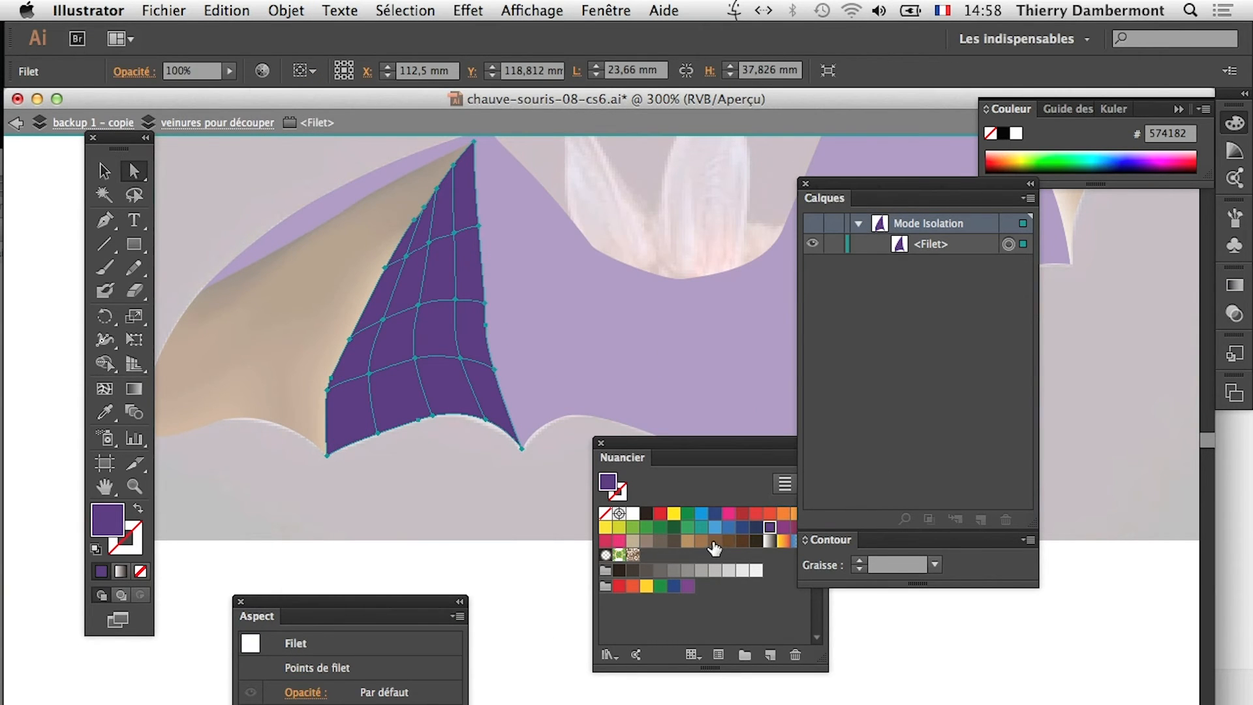
pyautogui.click(702, 542)
pyautogui.click(713, 542)
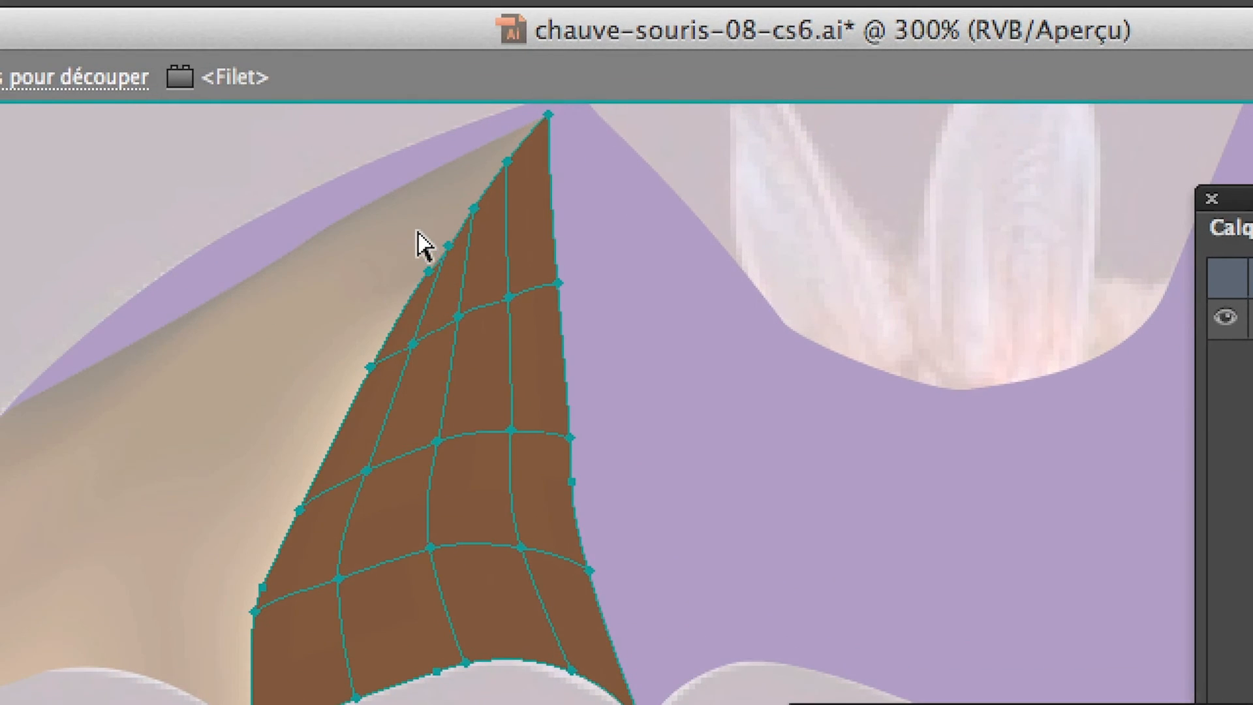
# Step: Darken the points along the new mesh's left edge and the patch near its tip with the dark brown swatch
pyautogui.click(408, 200)
pyautogui.click(444, 235)
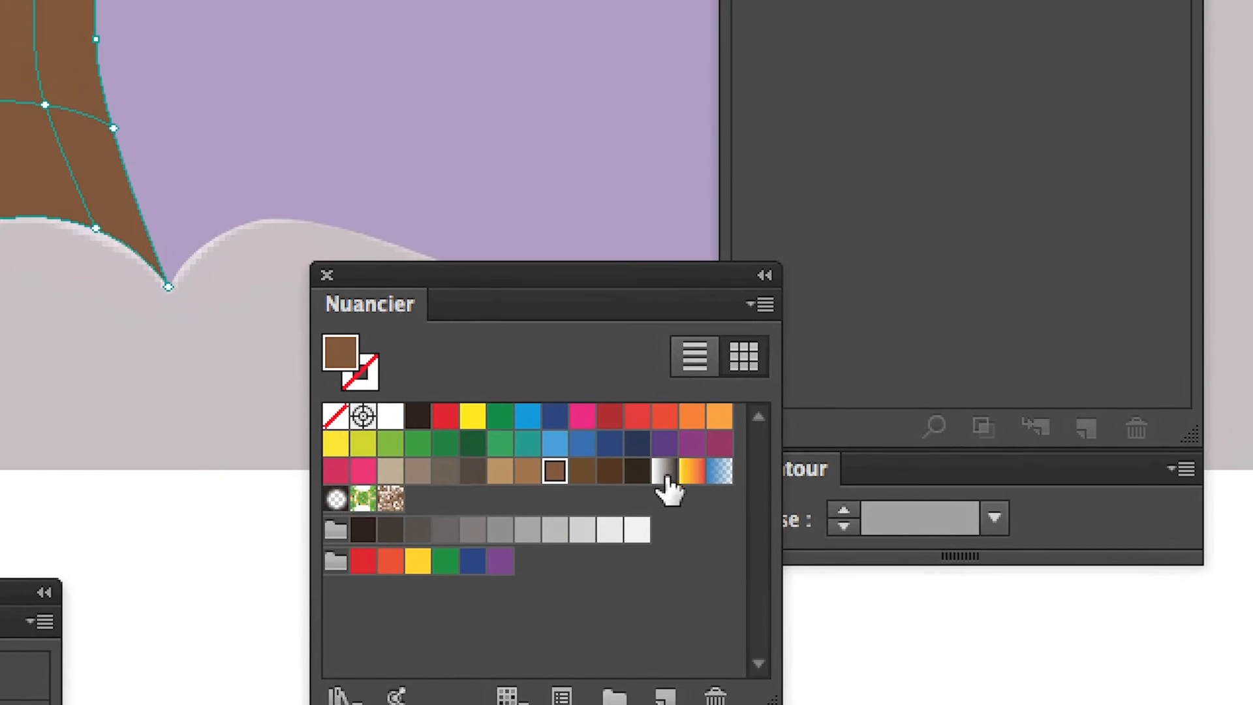
pyautogui.click(644, 474)
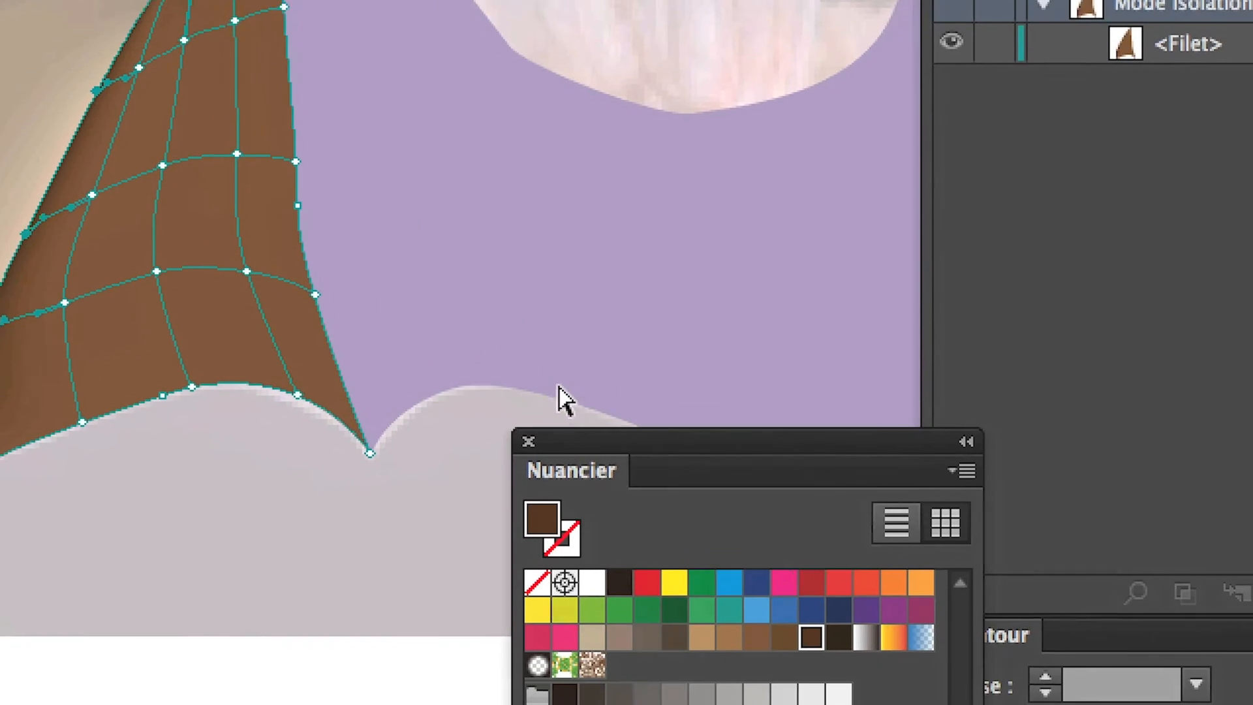
pyautogui.moveTo(580, 443); pyautogui.dragTo(471, 213)
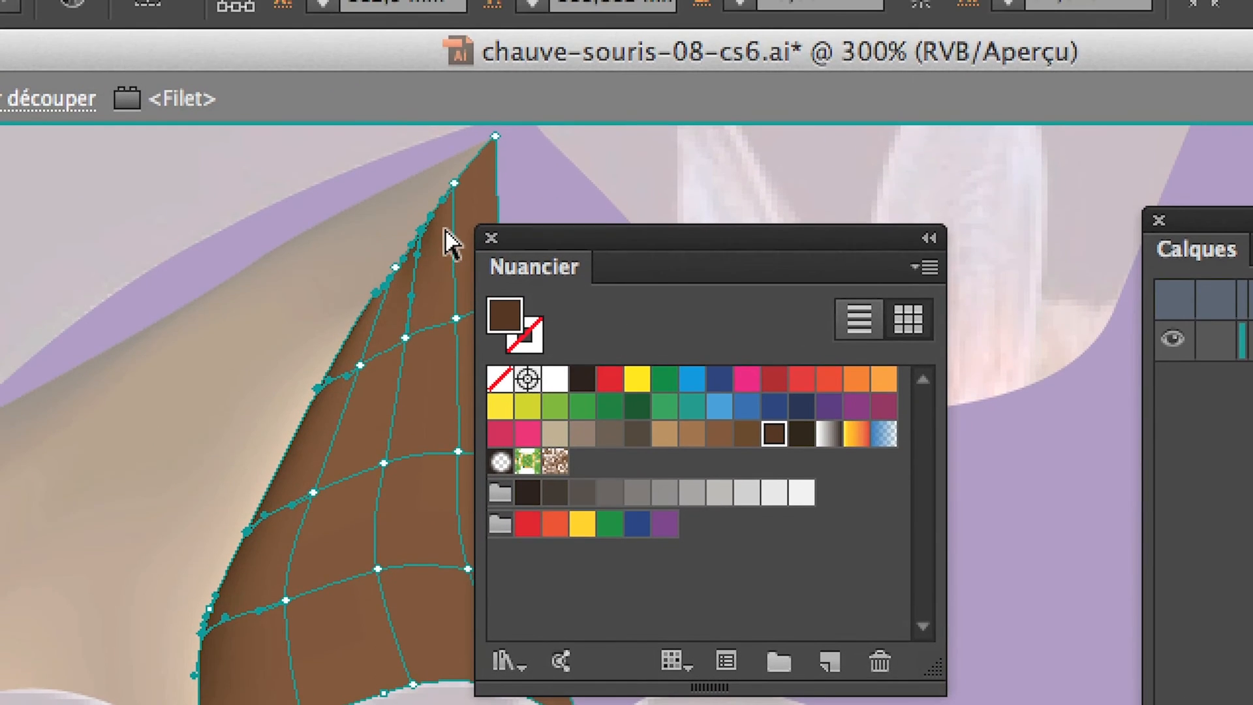
pyautogui.click(256, 108)
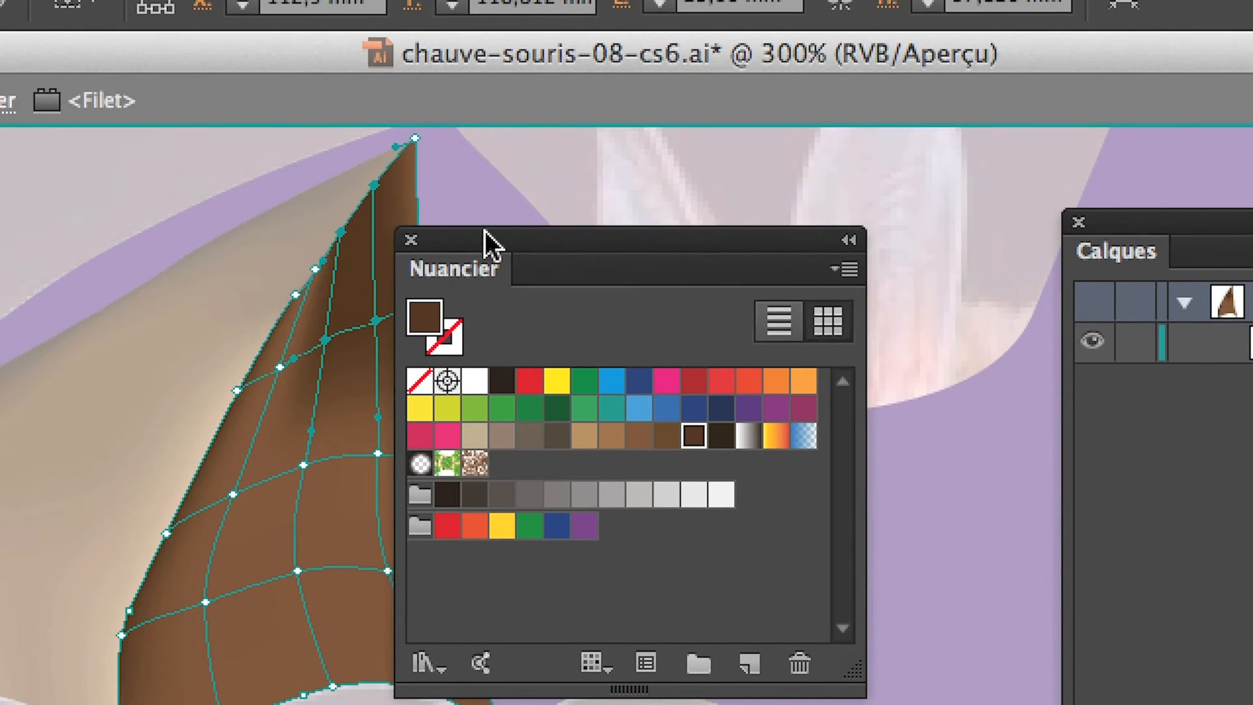
pyautogui.moveTo(353, 106); pyautogui.dragTo(470, 118)
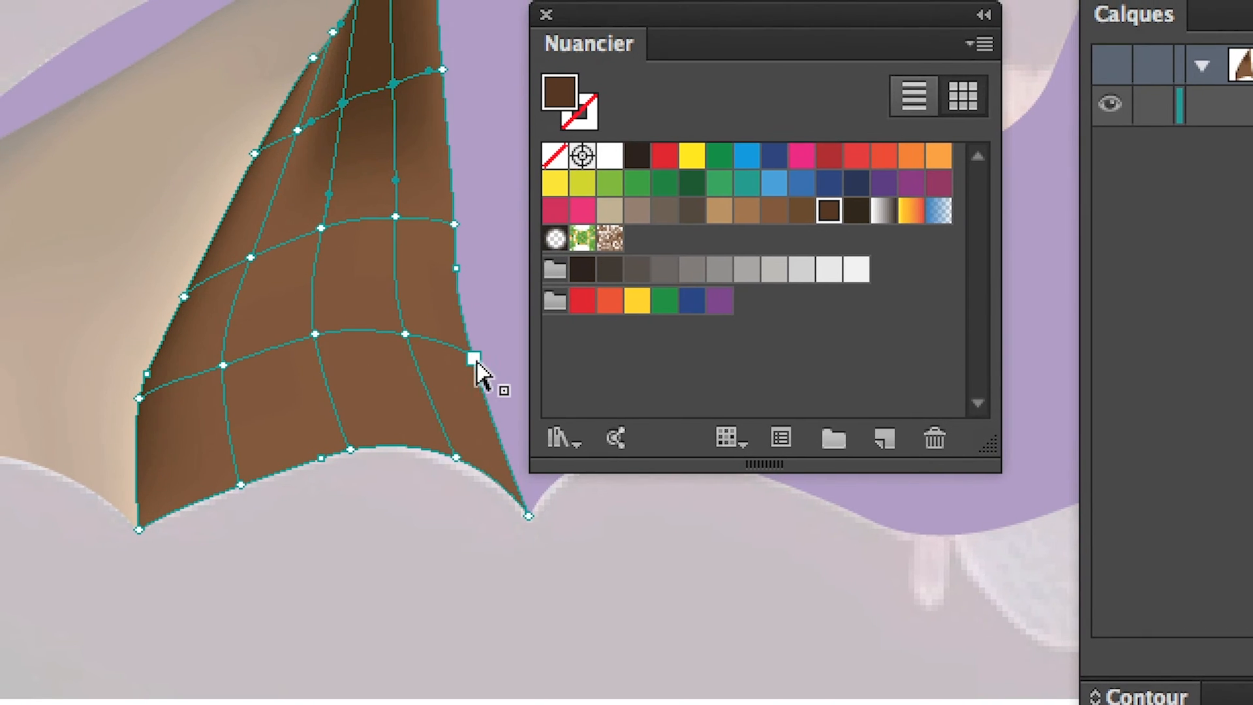
# Step: Select the mesh points along the membrane's right edge down to its lower corner and colour them tan
pyautogui.click(468, 320)
pyautogui.keyDown('shift'); pyautogui.click(448, 188); pyautogui.keyUp('shift')
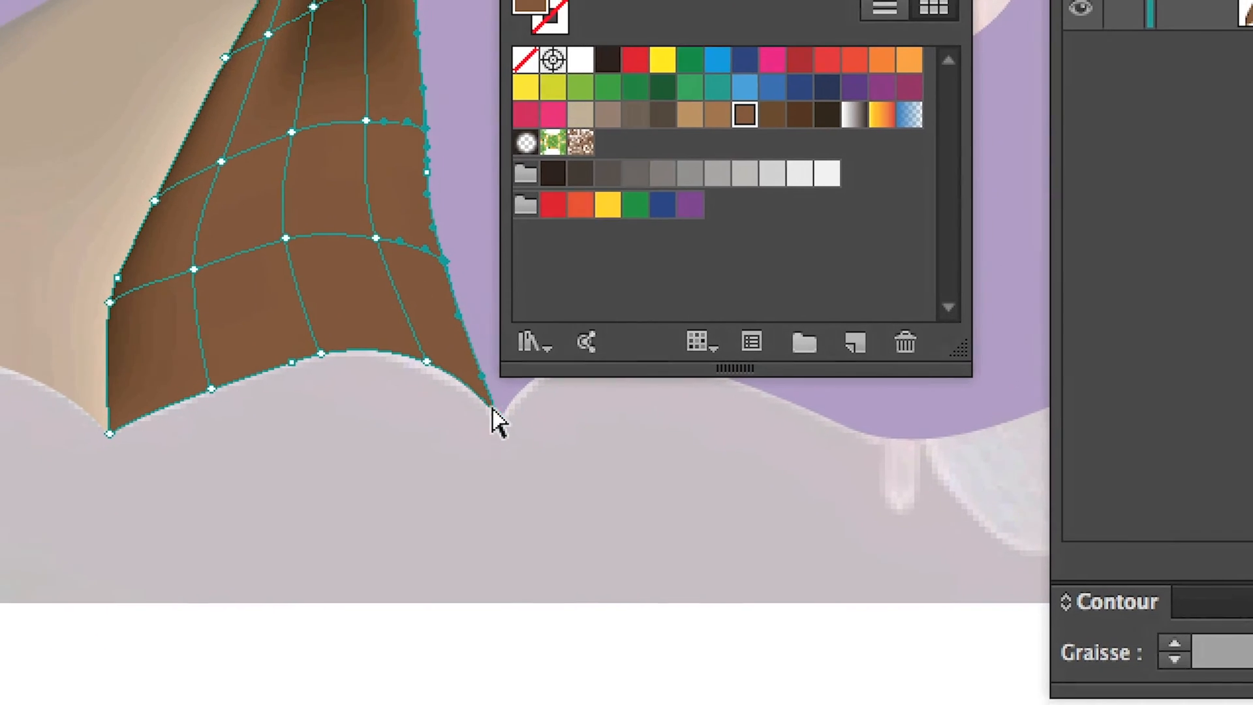
pyautogui.click(545, 615)
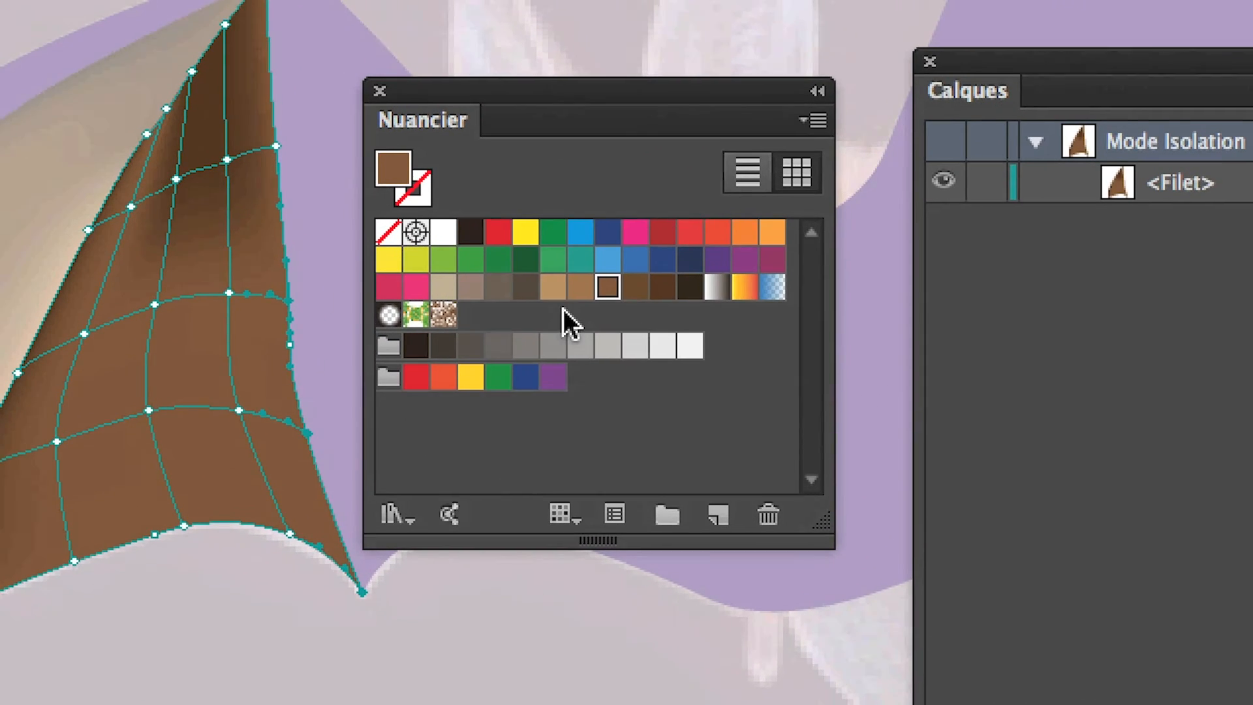
pyautogui.click(553, 285)
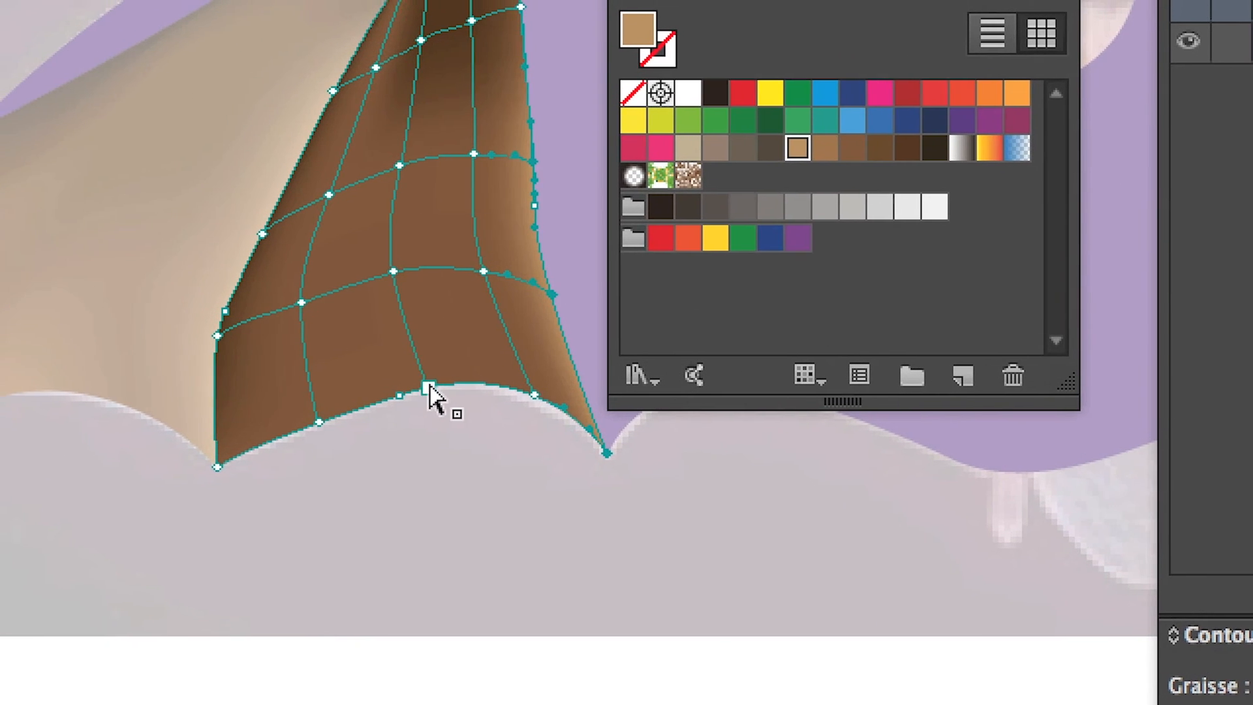
# Step: Colour the mesh points along the membrane's lower edge light brown, deselect them and leave the mesh's isolation
pyautogui.click(410, 381)
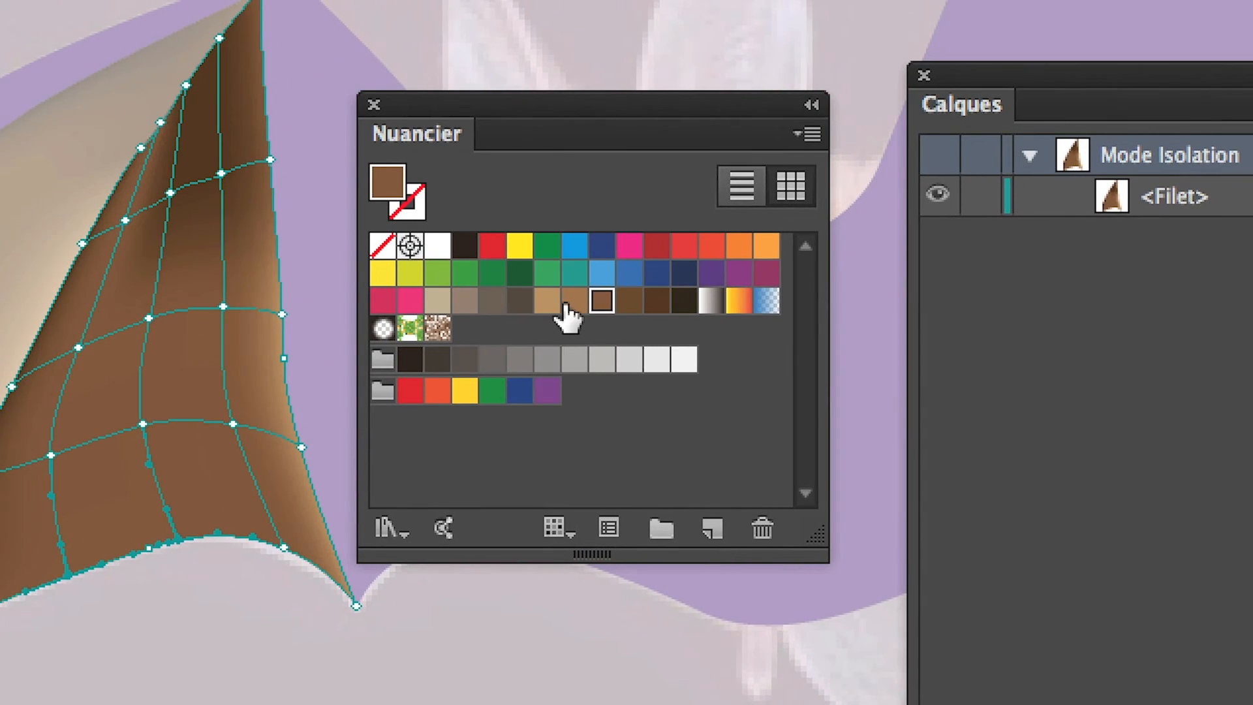
pyautogui.click(888, 129)
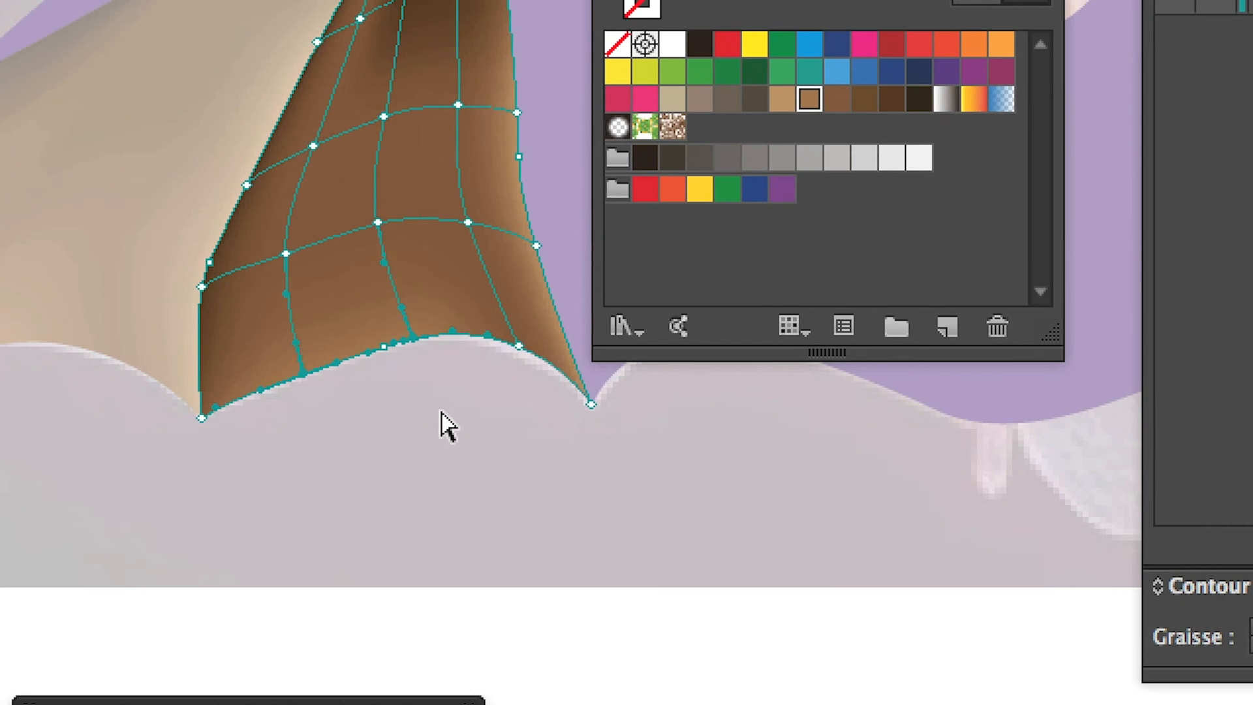
pyautogui.click(207, 617)
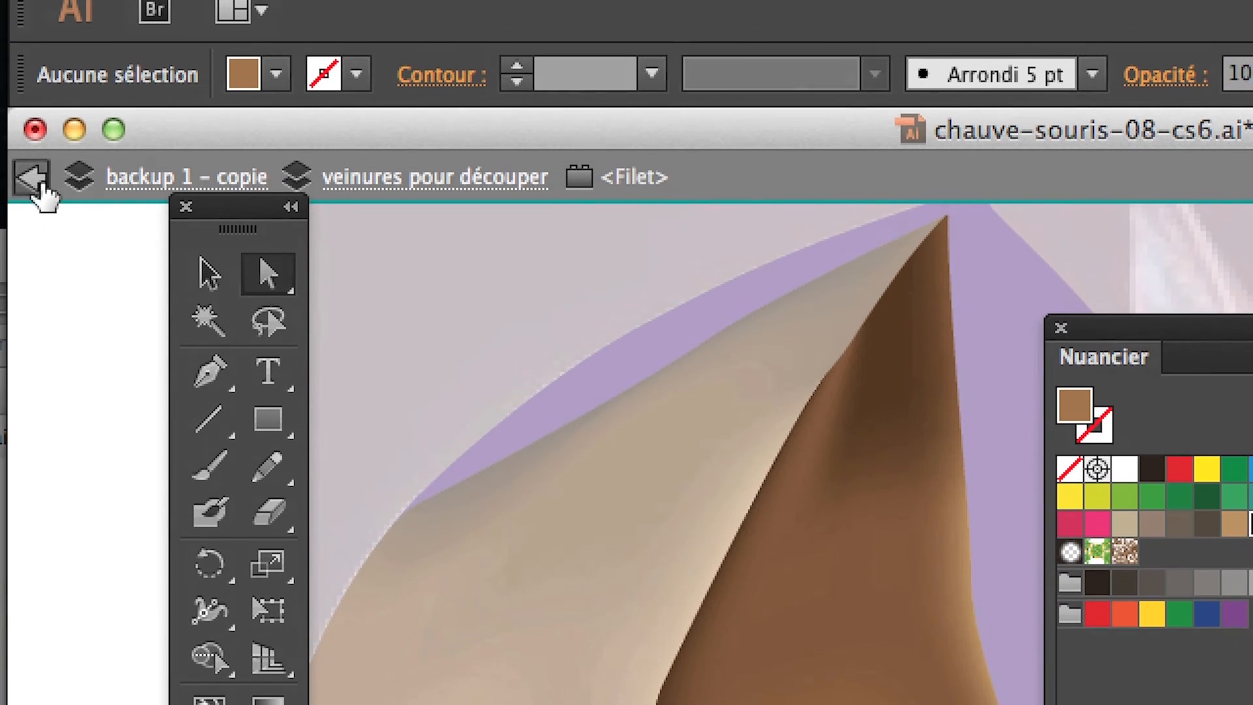
pyautogui.click(30, 183)
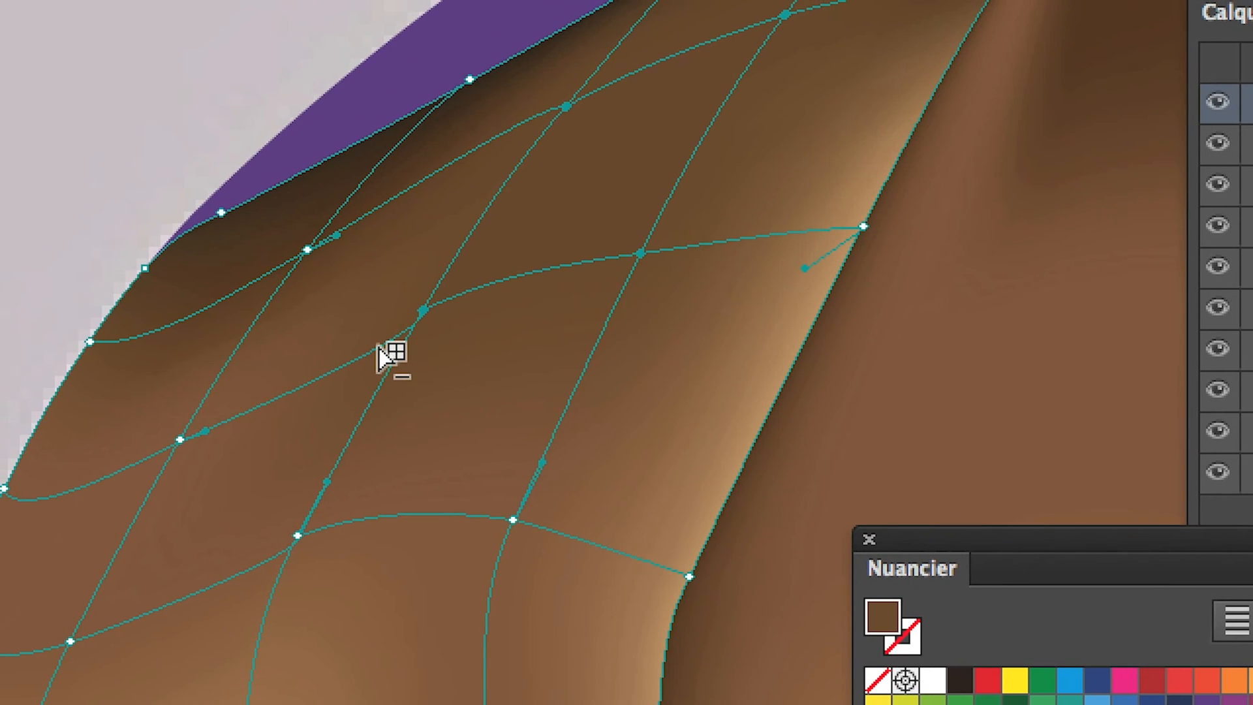
# Step: Remove a central mesh point from the first wing section and add two darkest-brown points, near the outer edge and in the middle
pyautogui.keyDown('alt'); pyautogui.click(379, 349); pyautogui.keyUp('alt')
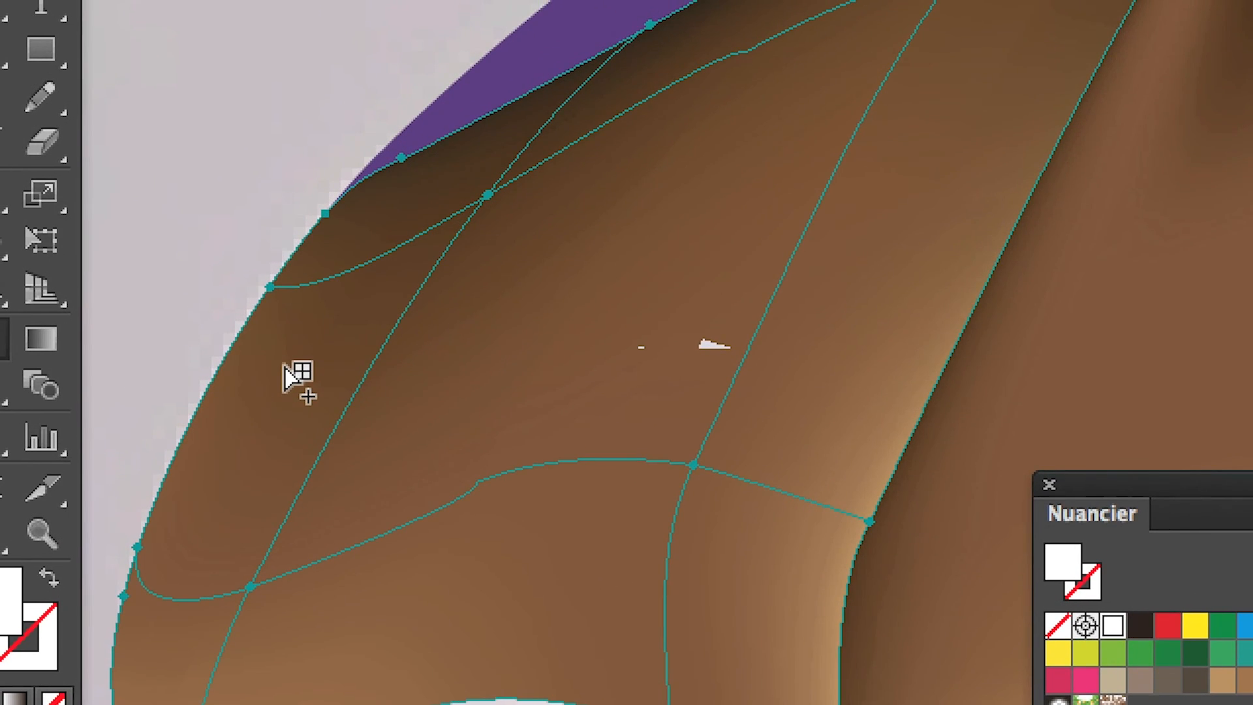
pyautogui.click(285, 370)
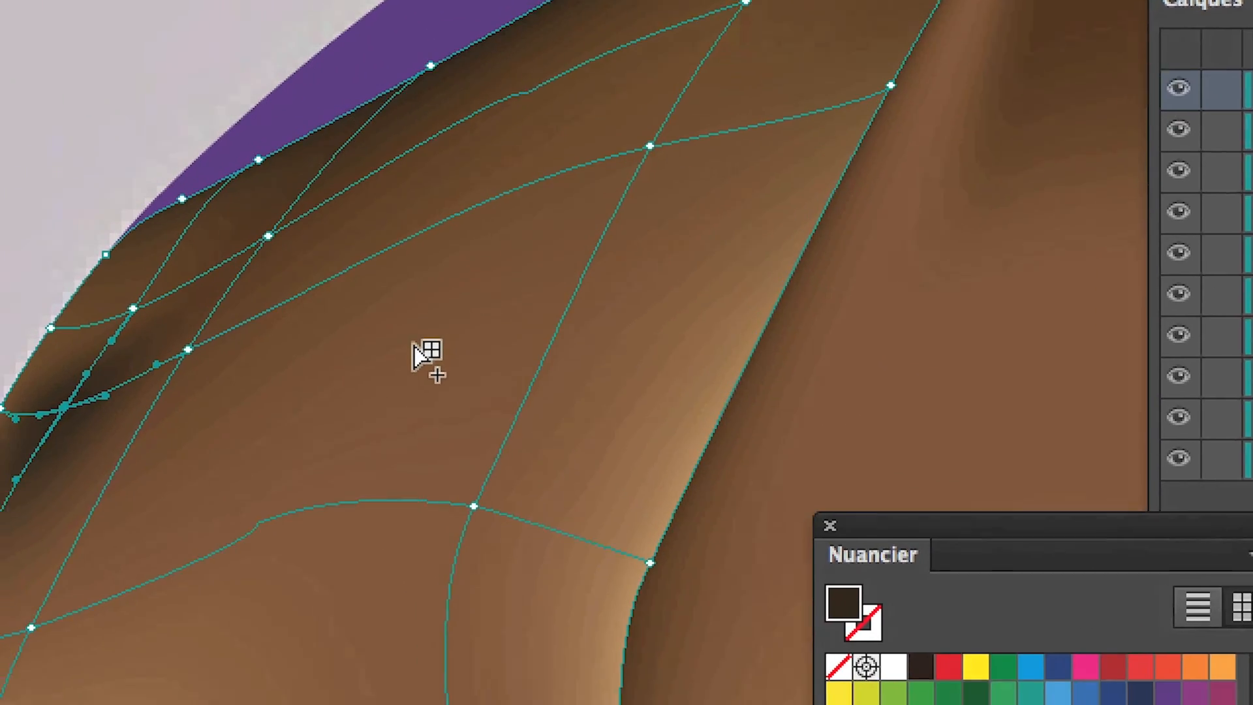
pyautogui.click(414, 344)
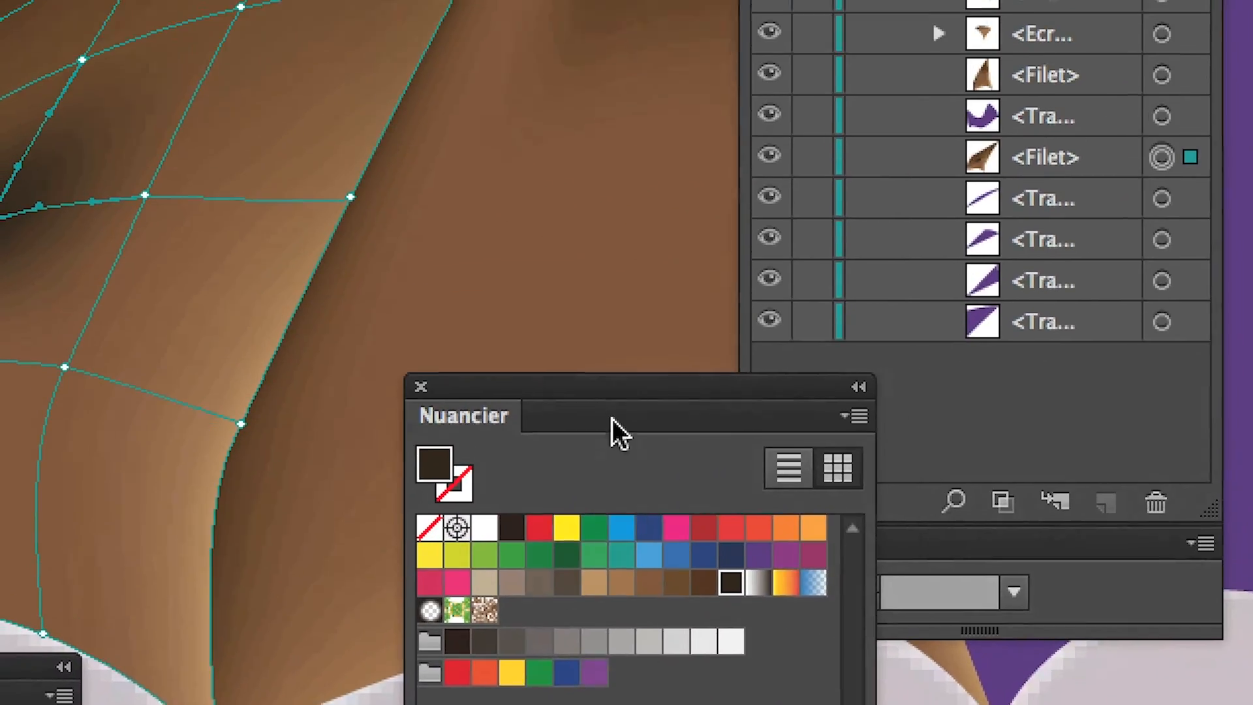
# Step: Recolour the two added mesh points, in the middle and near the outer edge, with the light brown swatch
pyautogui.moveTo(612, 390); pyautogui.dragTo(352, 299)
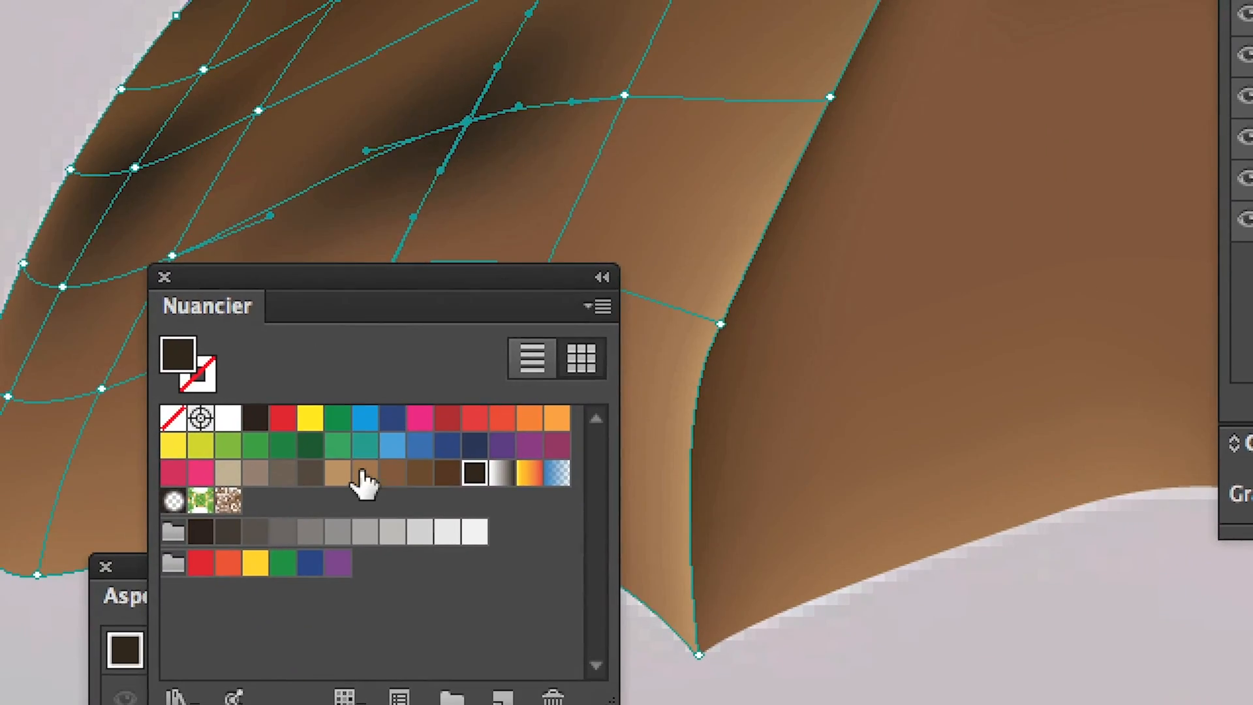
pyautogui.click(364, 480)
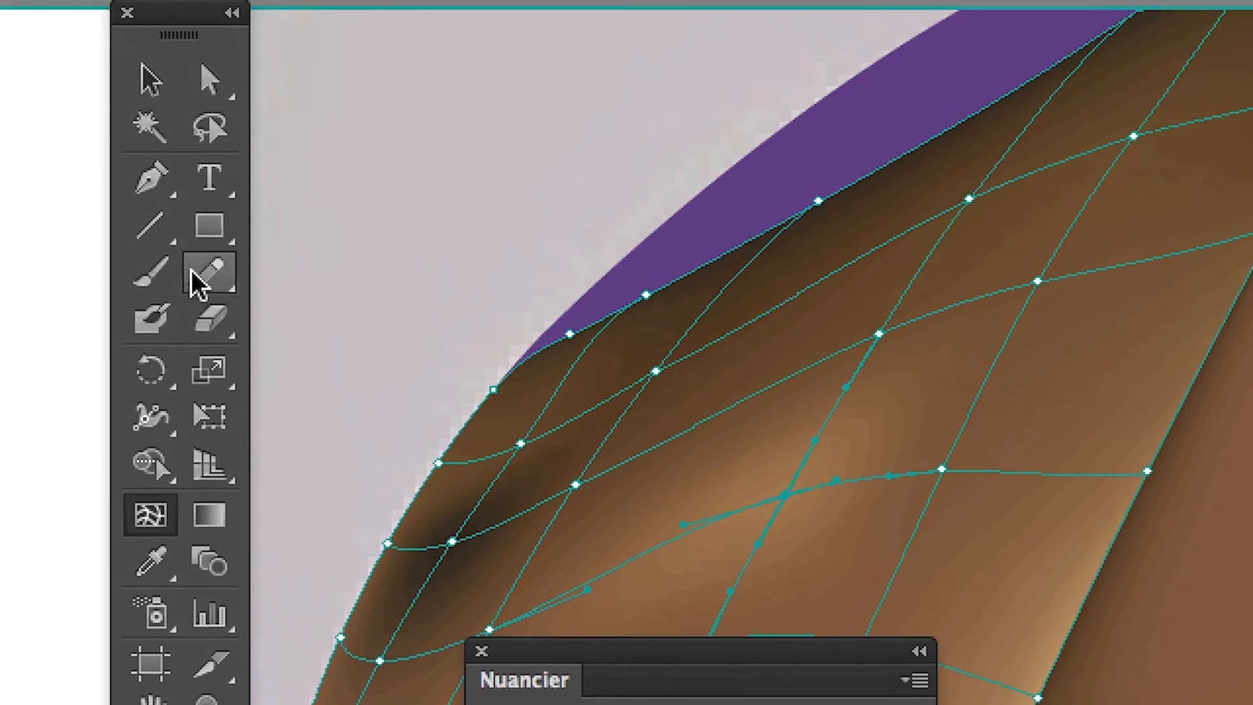
pyautogui.click(207, 78)
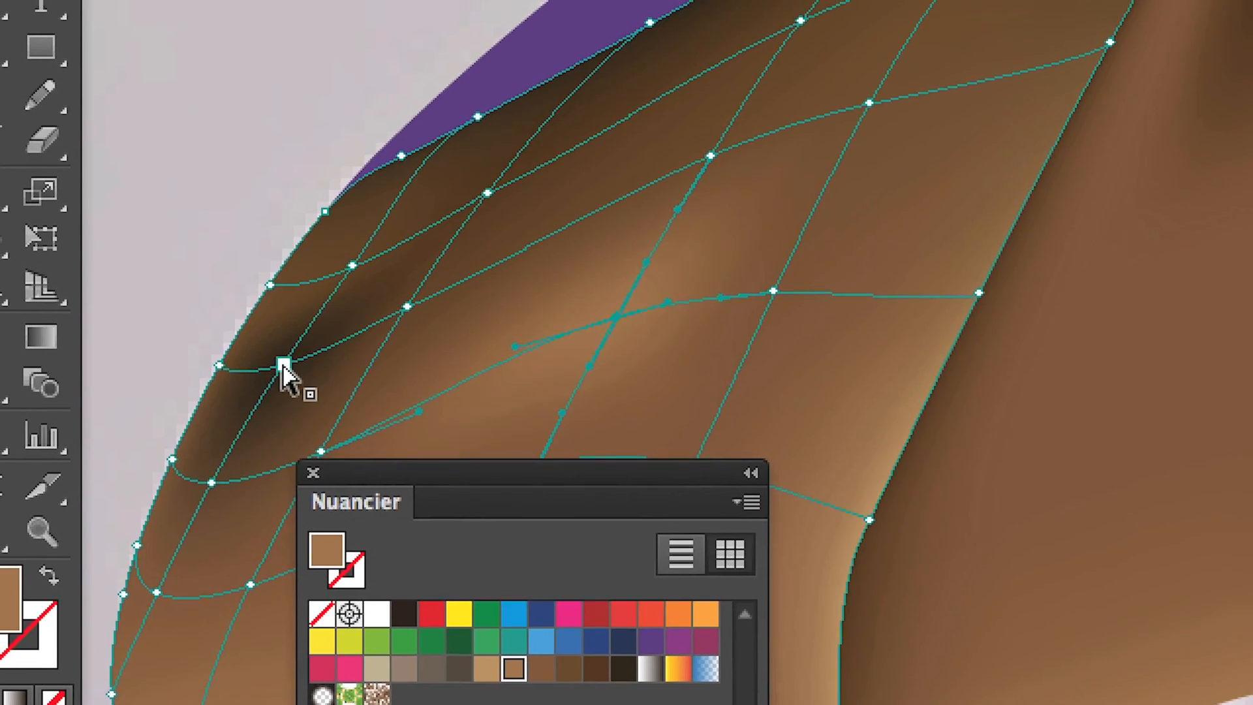
pyautogui.click(283, 365)
pyautogui.click(540, 669)
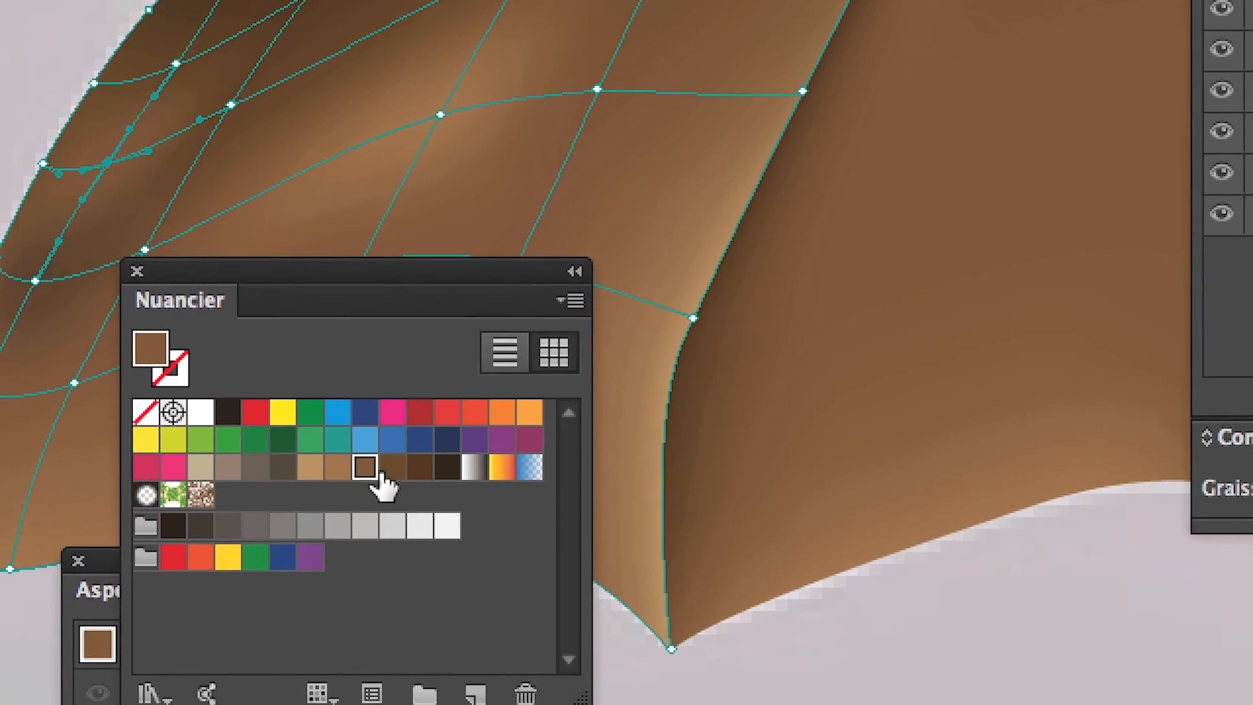
pyautogui.click(336, 470)
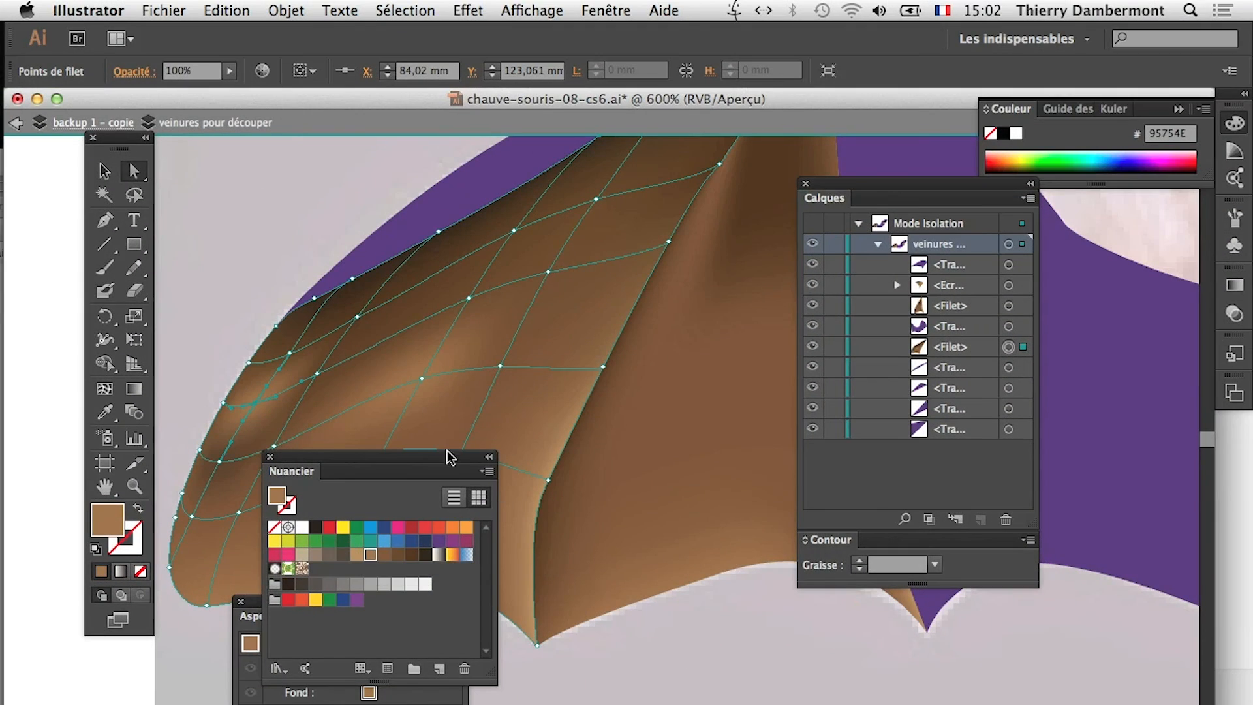
# Step: Move the Nuancier panel clear of the wing artwork and deselect the first wing section's gradient mesh
pyautogui.moveTo(516, 288); pyautogui.dragTo(1142, 560)
pyautogui.click(266, 270)
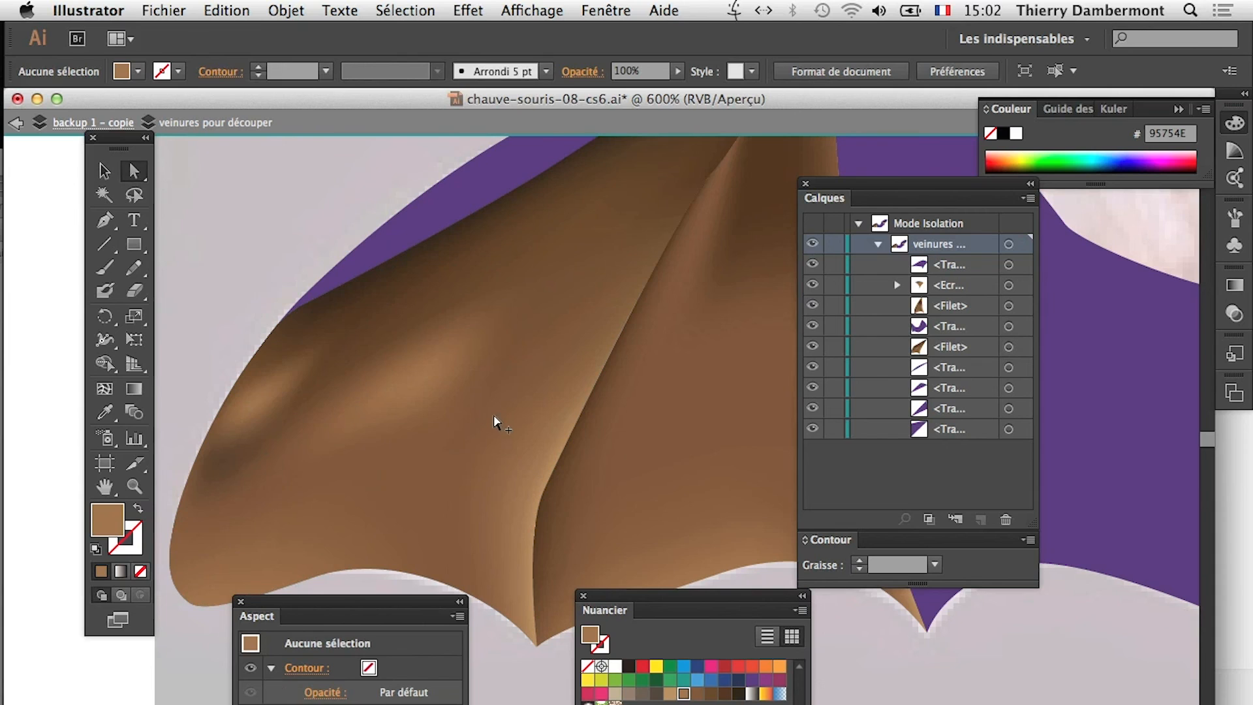
pyautogui.press('super+minus')
pyautogui.moveTo(456, 448)
pyautogui.mouseDown()
pyautogui.moveTo(391, 401)
pyautogui.moveTo(442, 442)
pyautogui.moveTo(444, 463)
pyautogui.mouseUp()
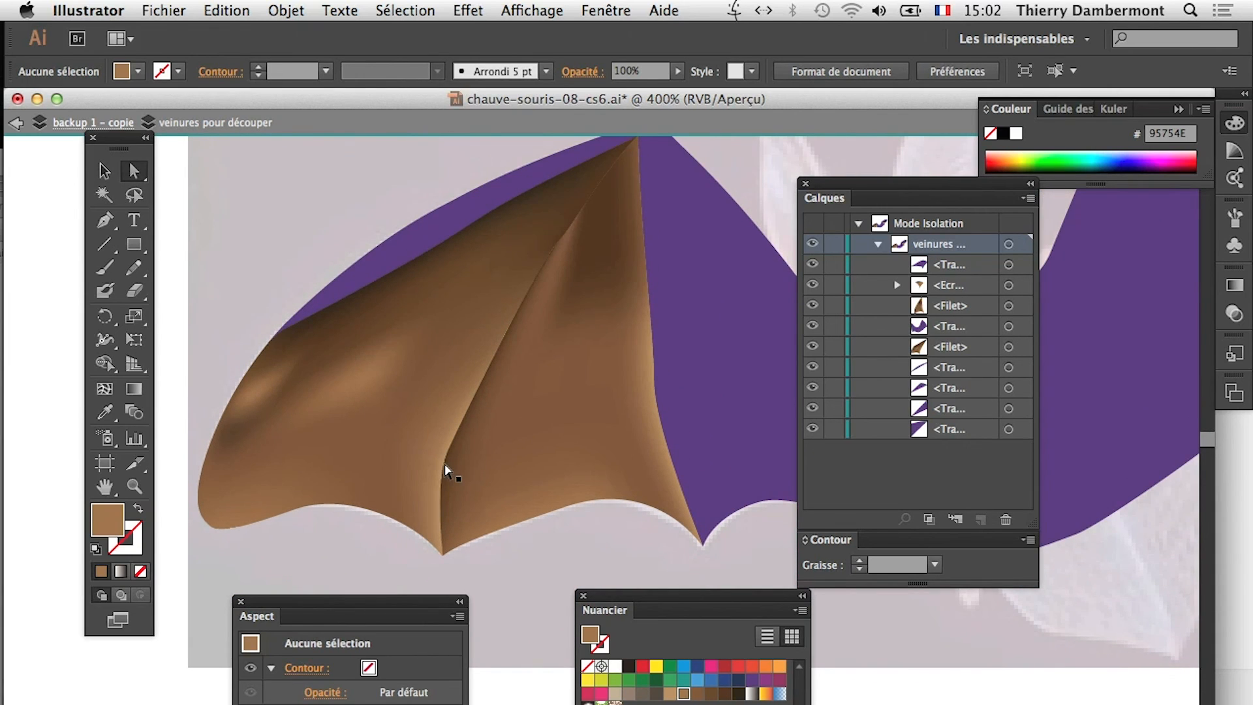
# Step: Leave the isolation mode of the "veinures pour découper" sublayer to return to the full artwork
pyautogui.click(134, 9)
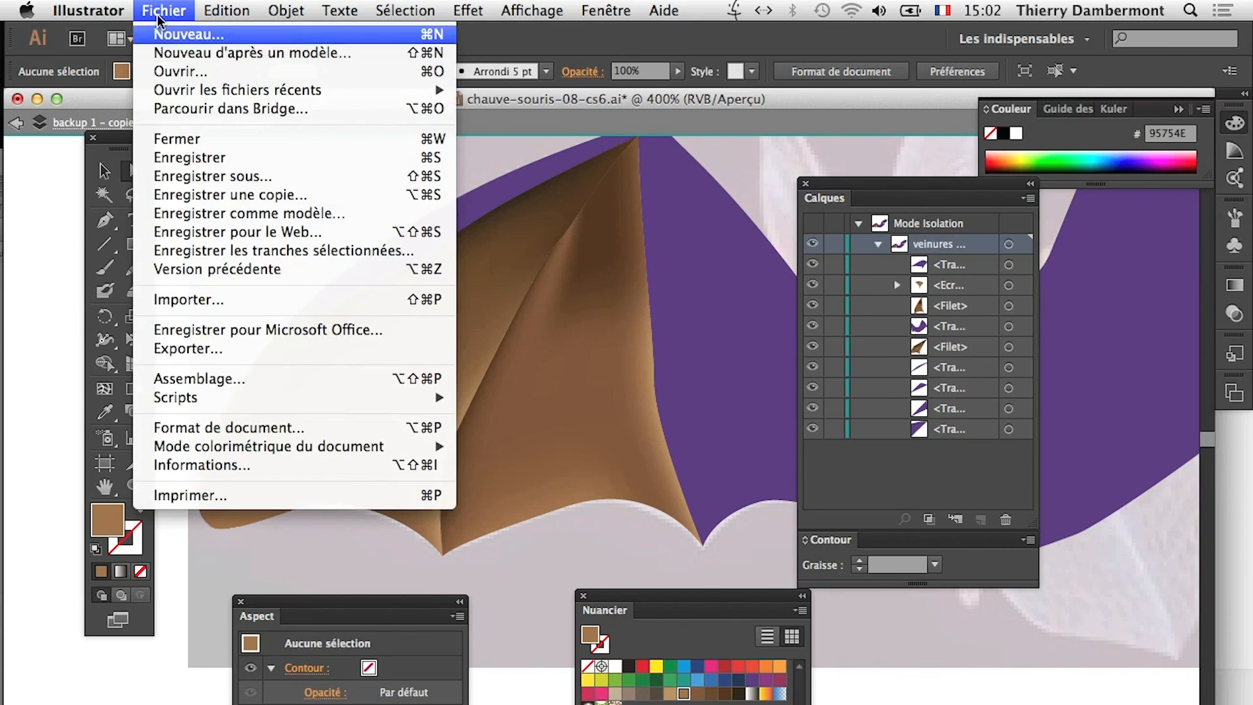
pyautogui.click(489, 177)
pyautogui.click(16, 125)
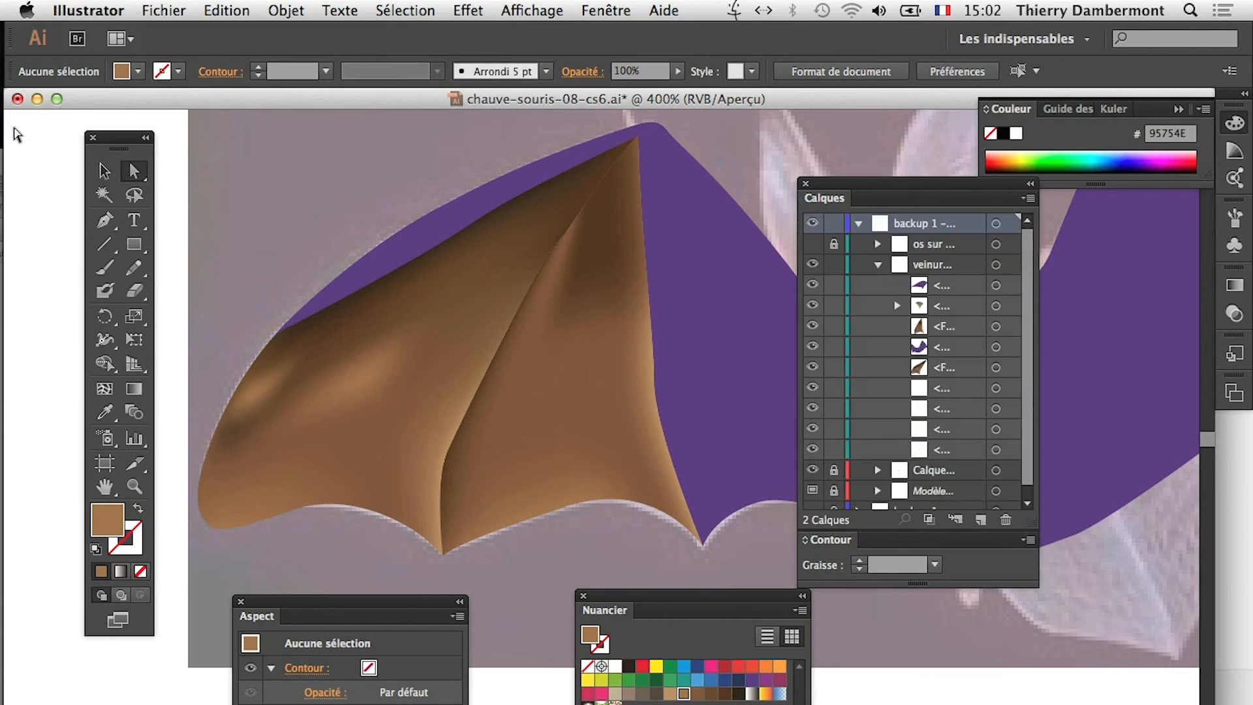
# Step: Save the document under a new version name in Adobe Illustrator (ai) format in the AI-2014-07-18 folder, keeping the offered save options
pyautogui.click(164, 9)
pyautogui.click(215, 175)
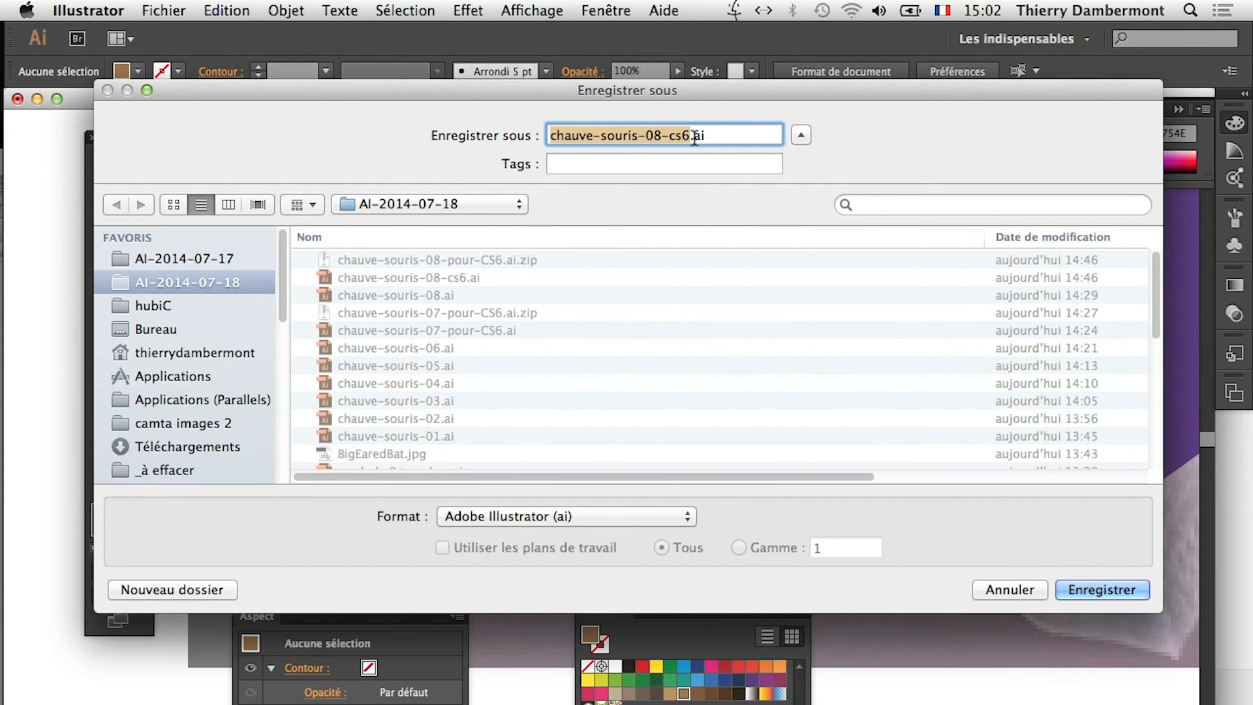
pyautogui.click(690, 135)
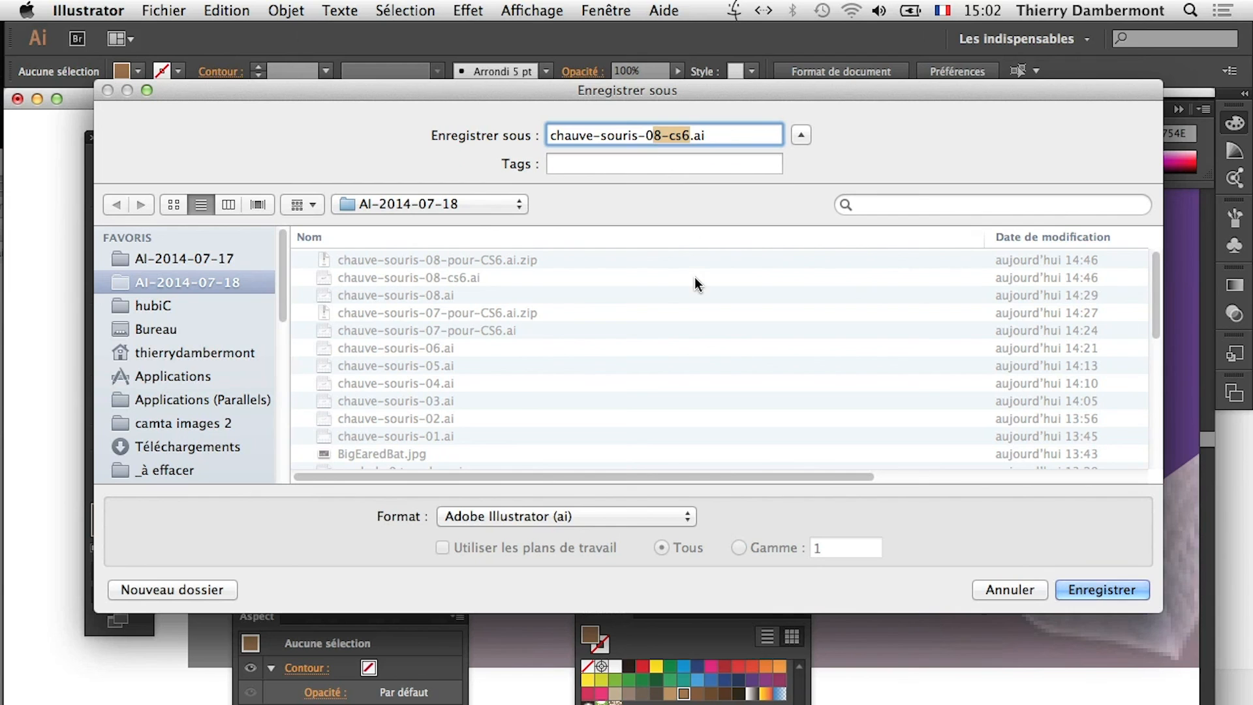
pyautogui.click(1083, 590)
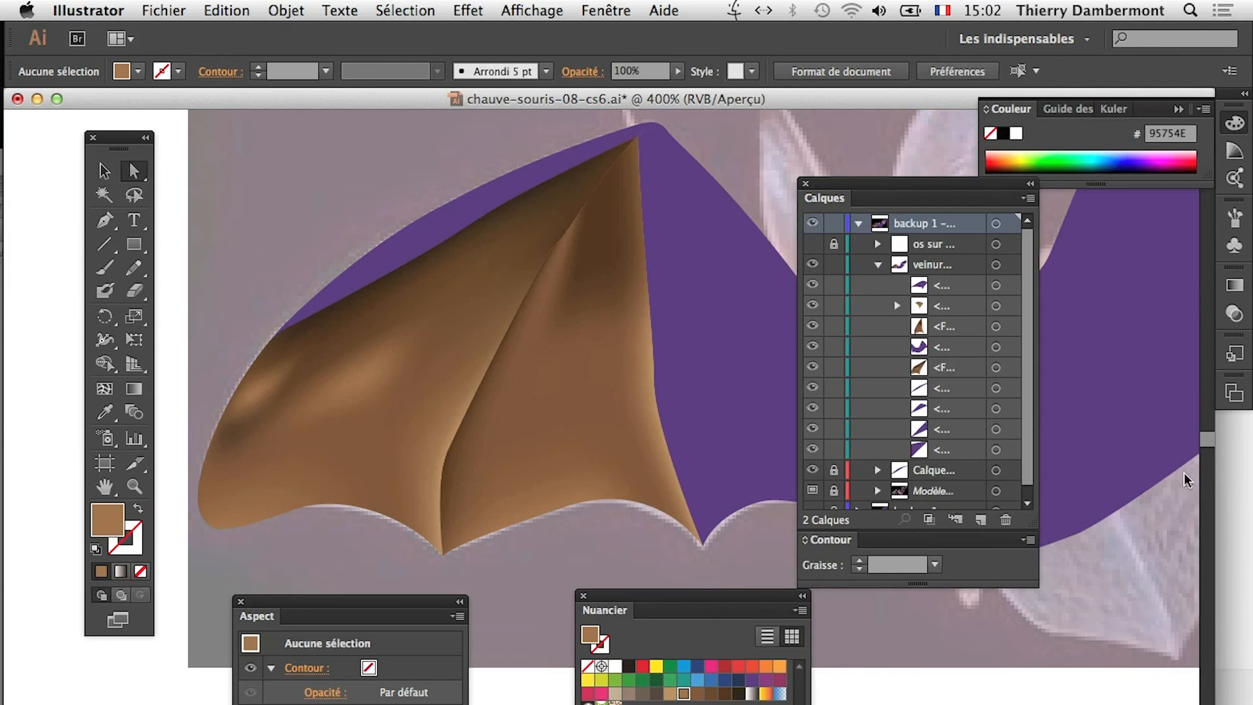
pyautogui.press('Return')
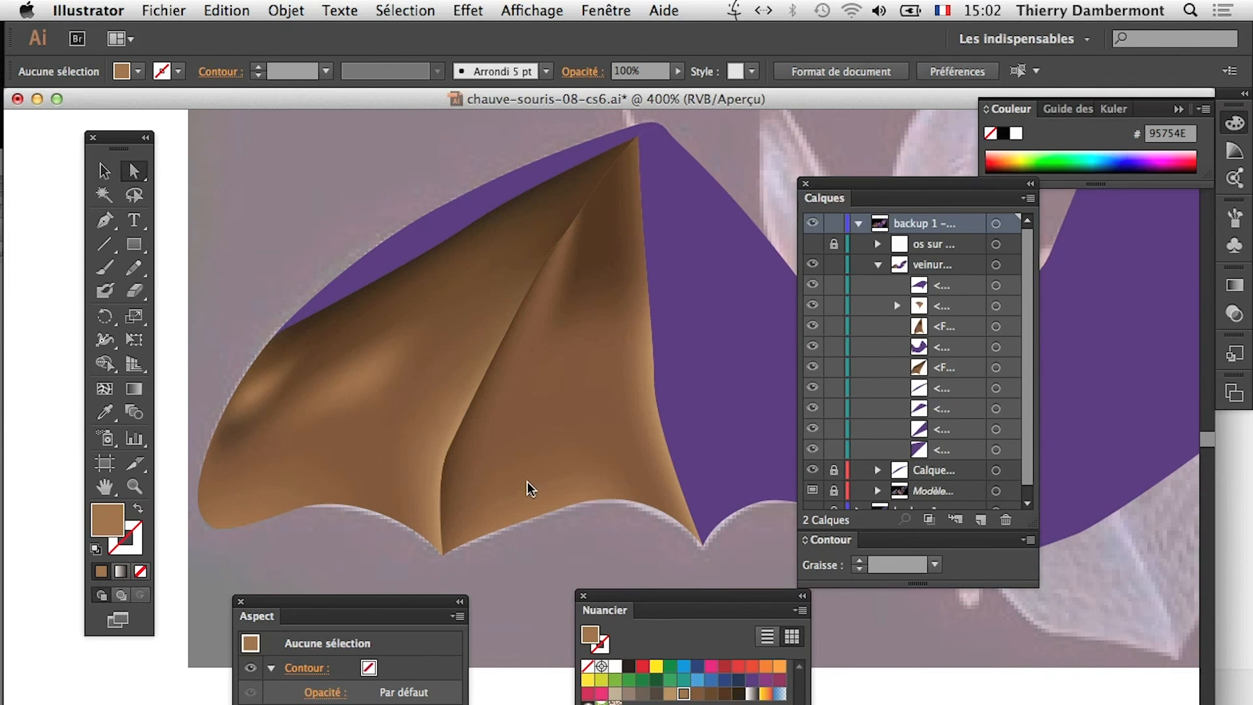